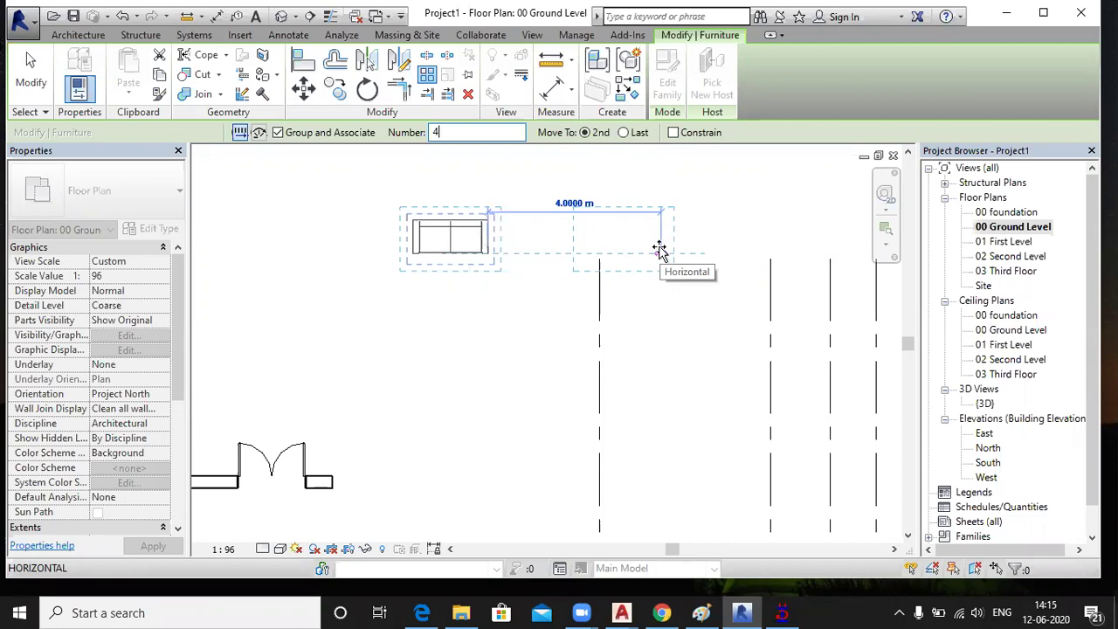
Array the isolated sofa above the plan horizontally at 4 m spacing and set the array count to 6
click(659, 251)
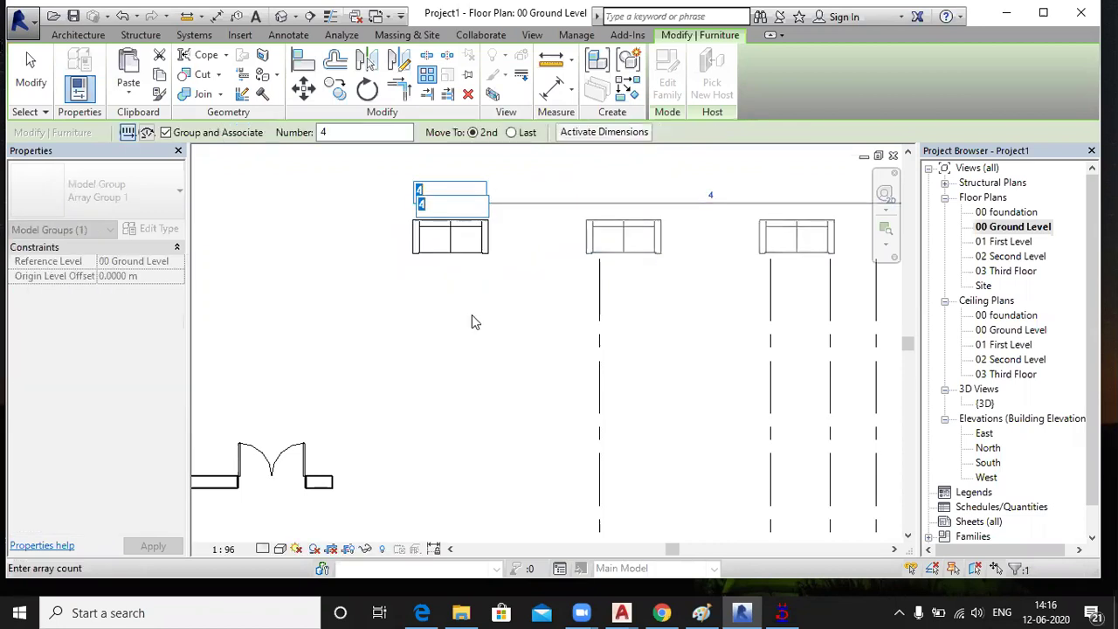
scroll(472, 321, down, 1)
middle_drag(598, 340, 474, 332)
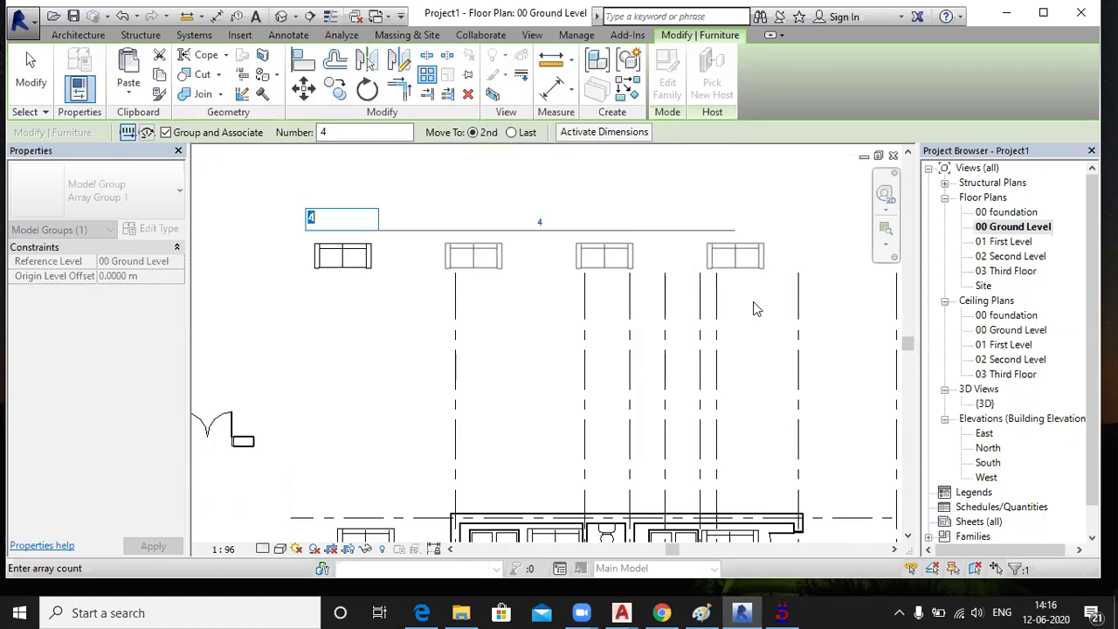
click(334, 220)
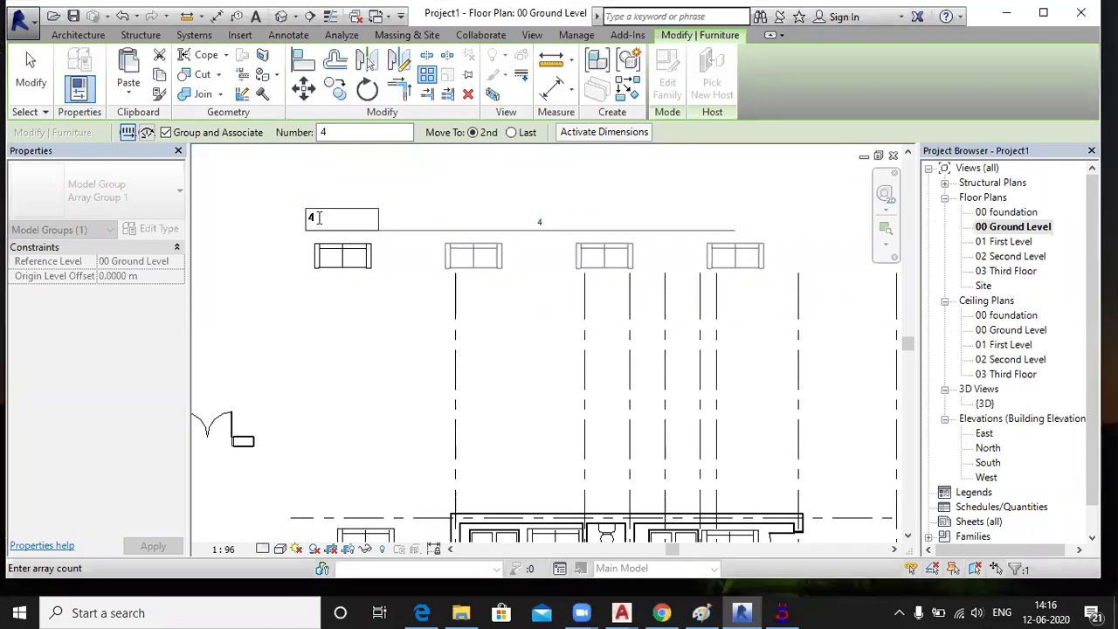
double_click(318, 217)
text(6)
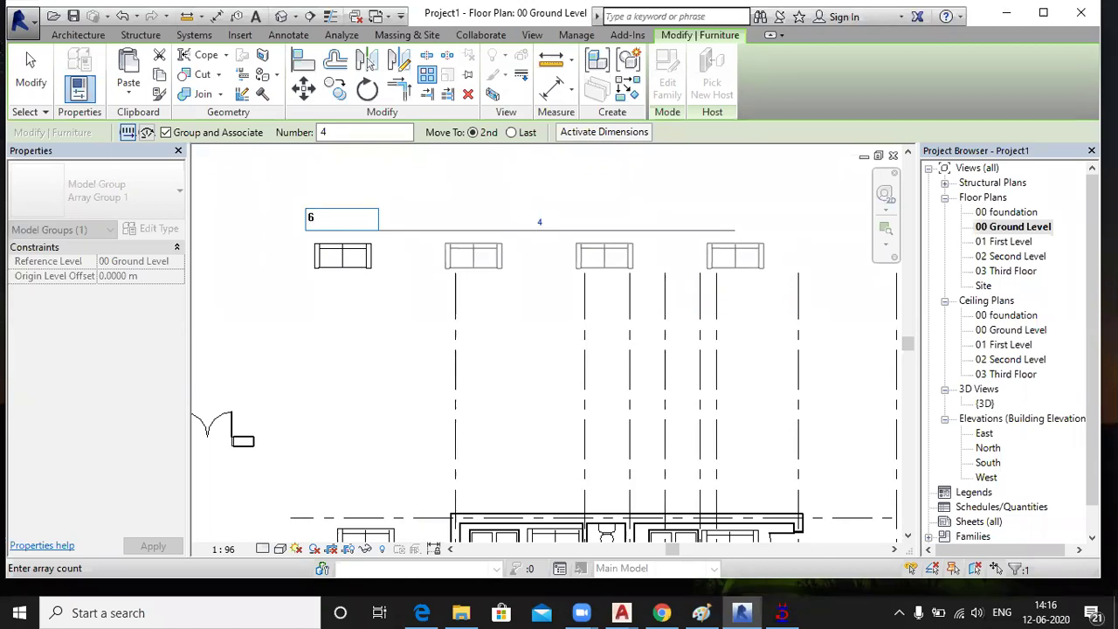
key(Return)
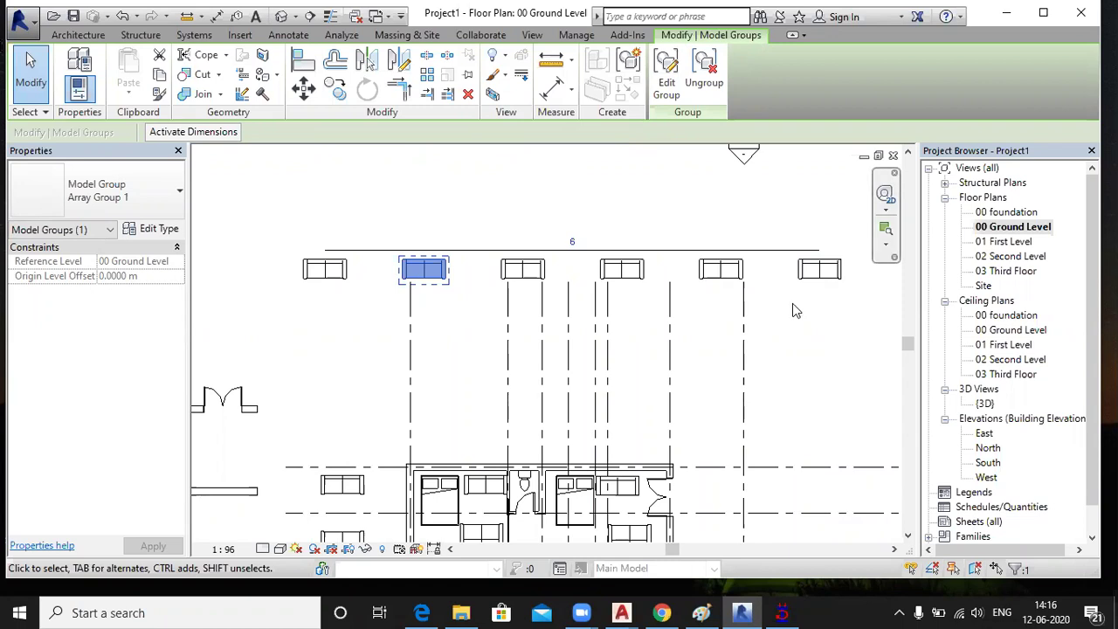
Undo the 4 m spaced sofa array
click(803, 332)
key(ctrl+z)
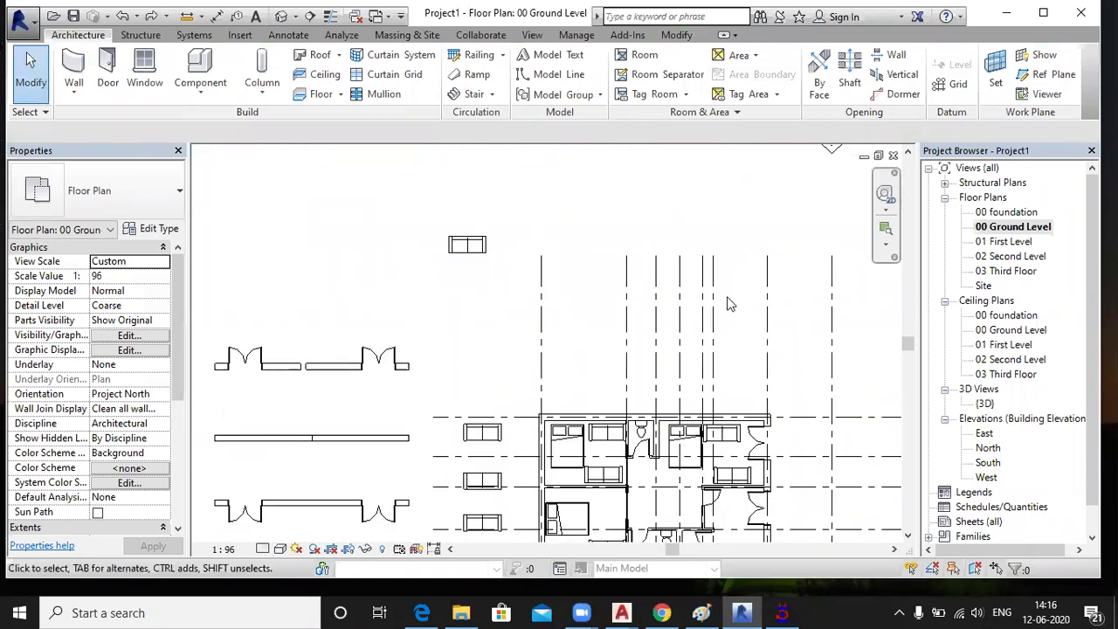
Create a linear array of 5 sofas using Move To Last, with the last sofa about 14.1 m horizontally from the original
click(465, 252)
click(426, 74)
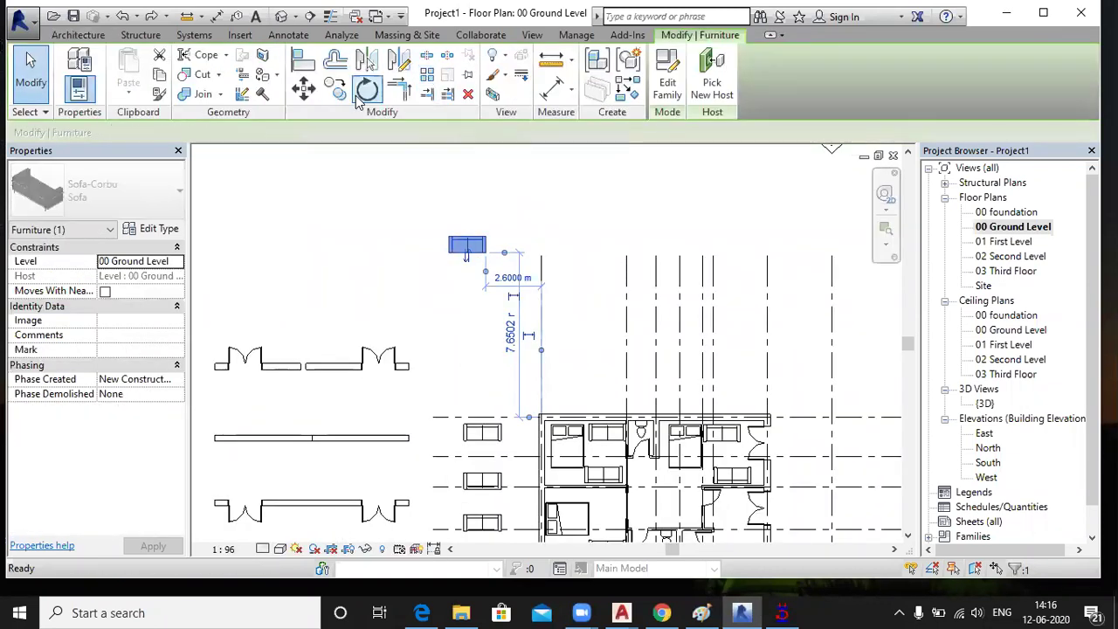
double_click(442, 132)
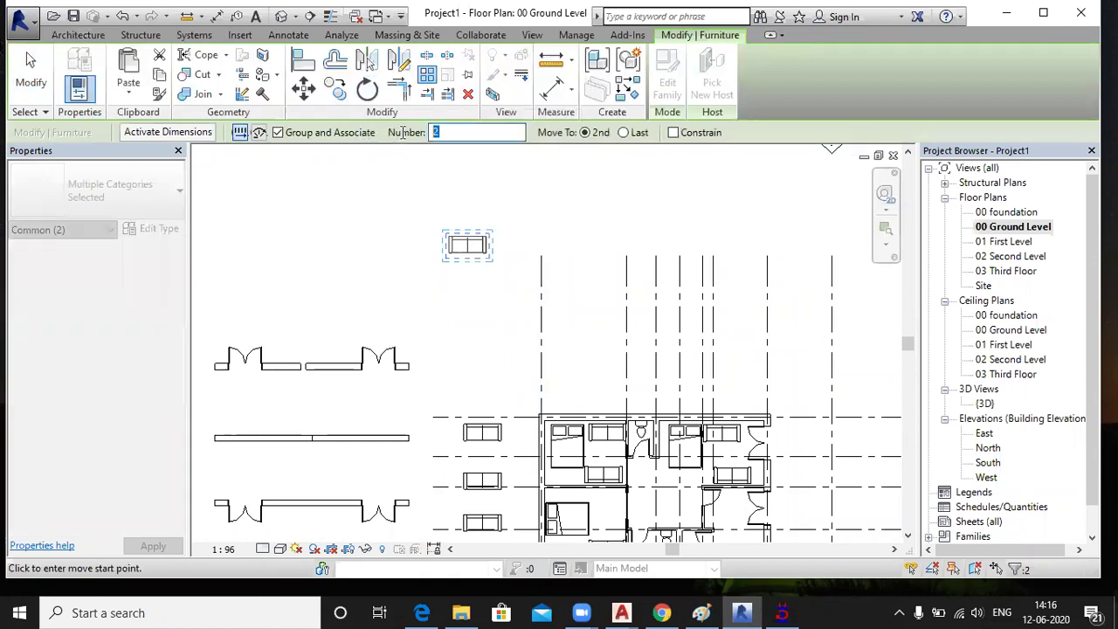
text(5)
click(623, 132)
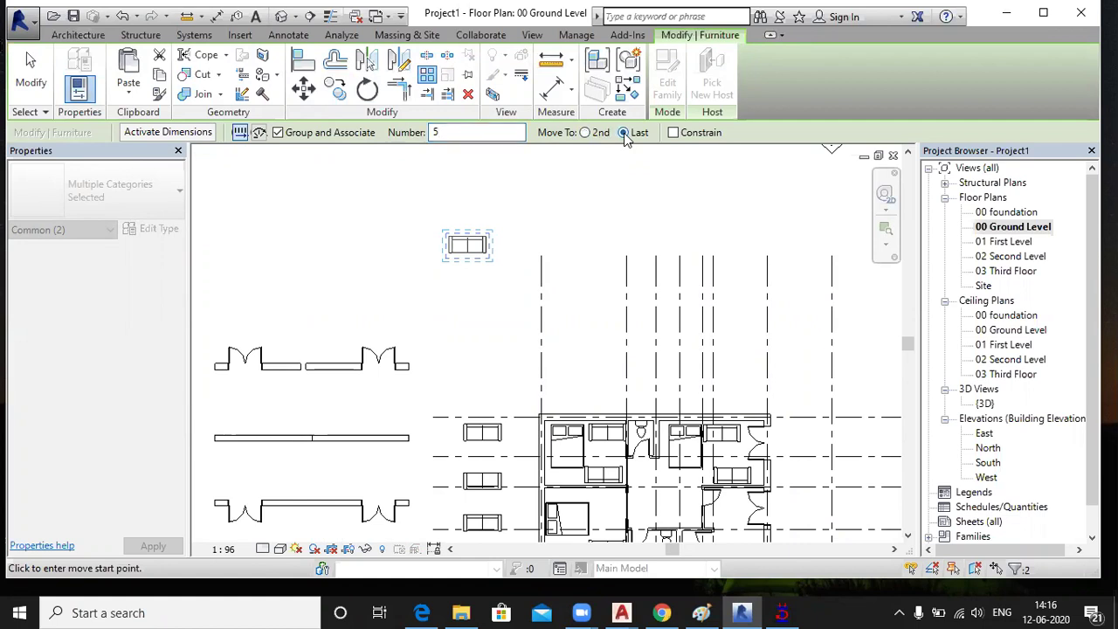
click(495, 254)
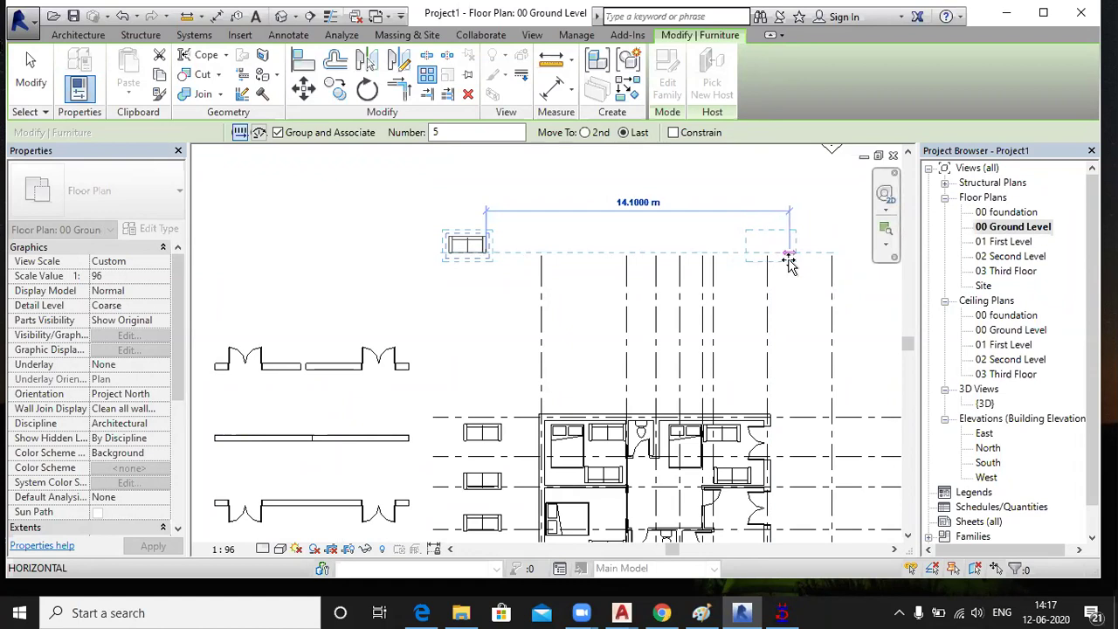
click(789, 265)
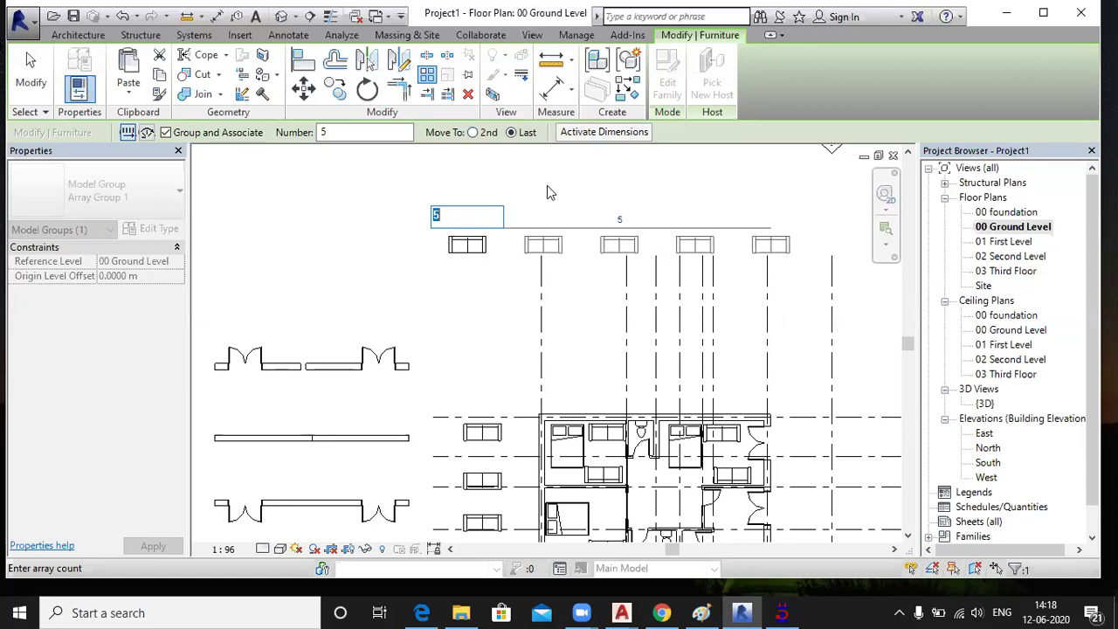
key(Return)
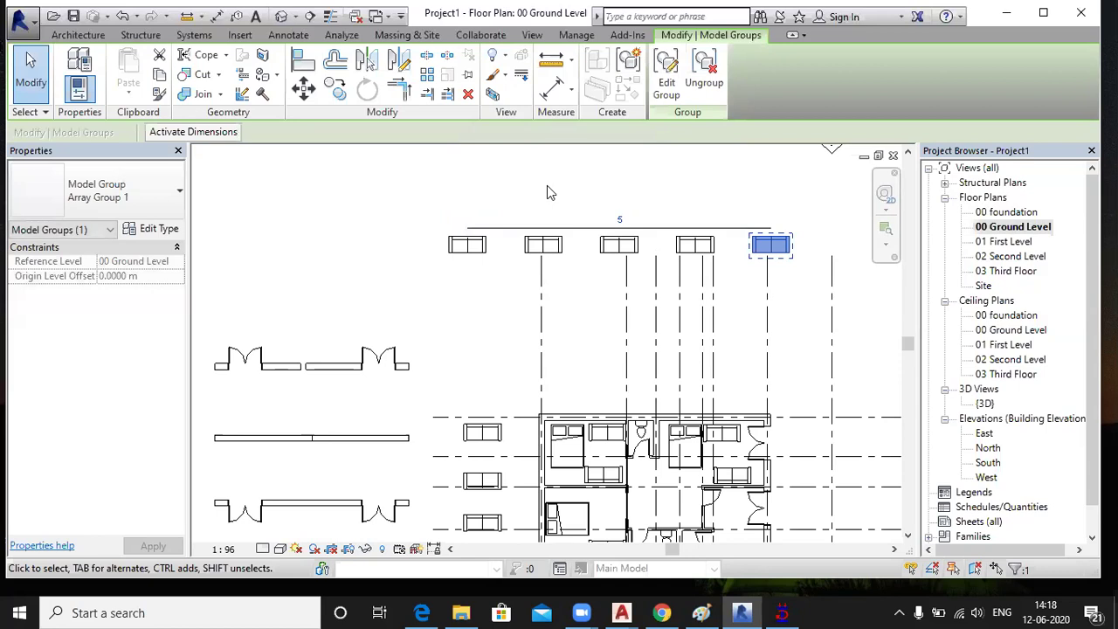
Undo the five-sofa linear array
scroll(553, 192, down, 1)
click(546, 183)
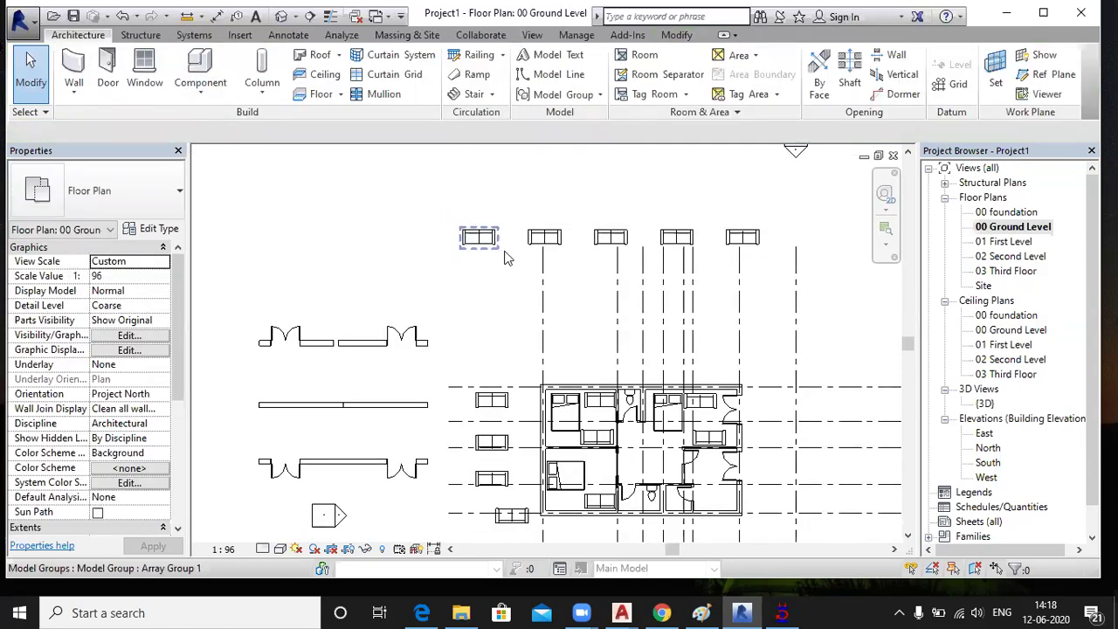
key(ctrl+z)
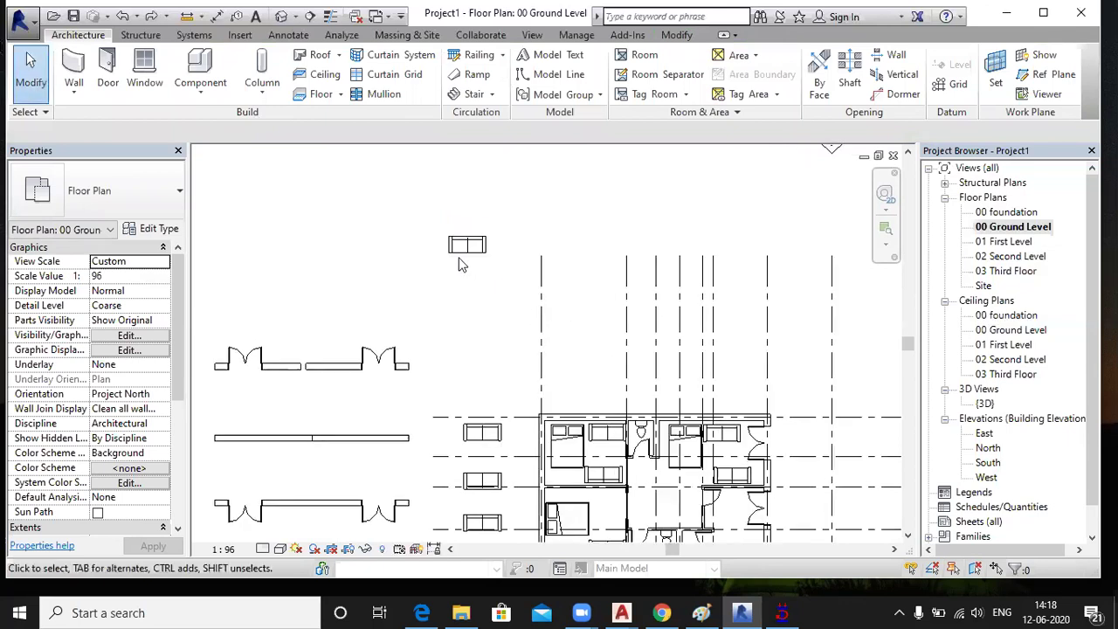
Start a radial array of the isolated sofa, placing the rotation centre above it and the start ray vertically towards the sofa
click(455, 248)
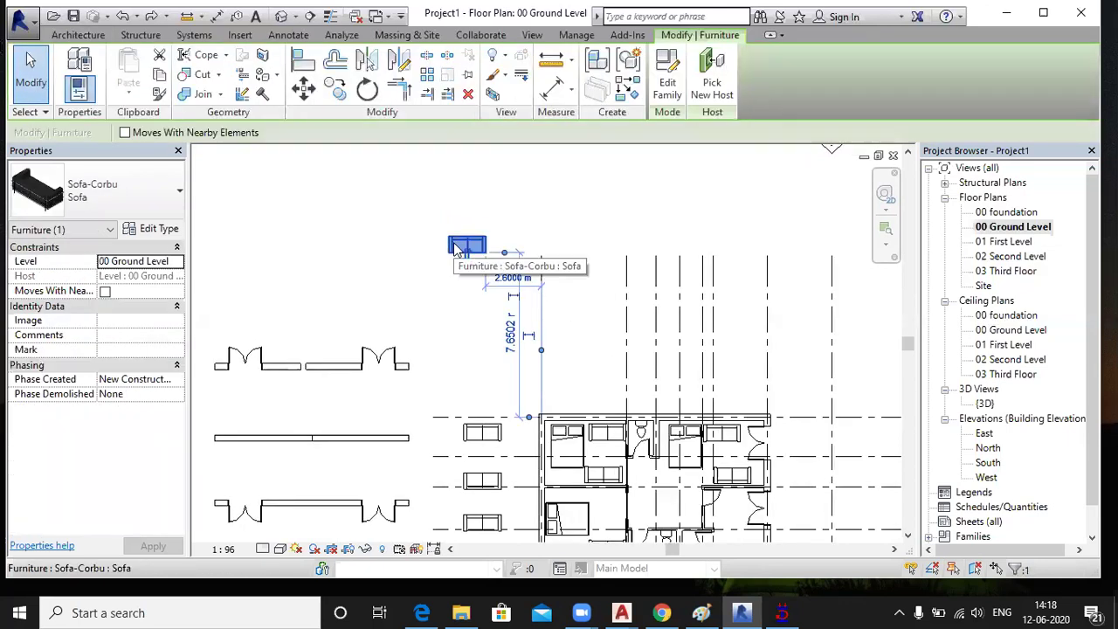
click(426, 75)
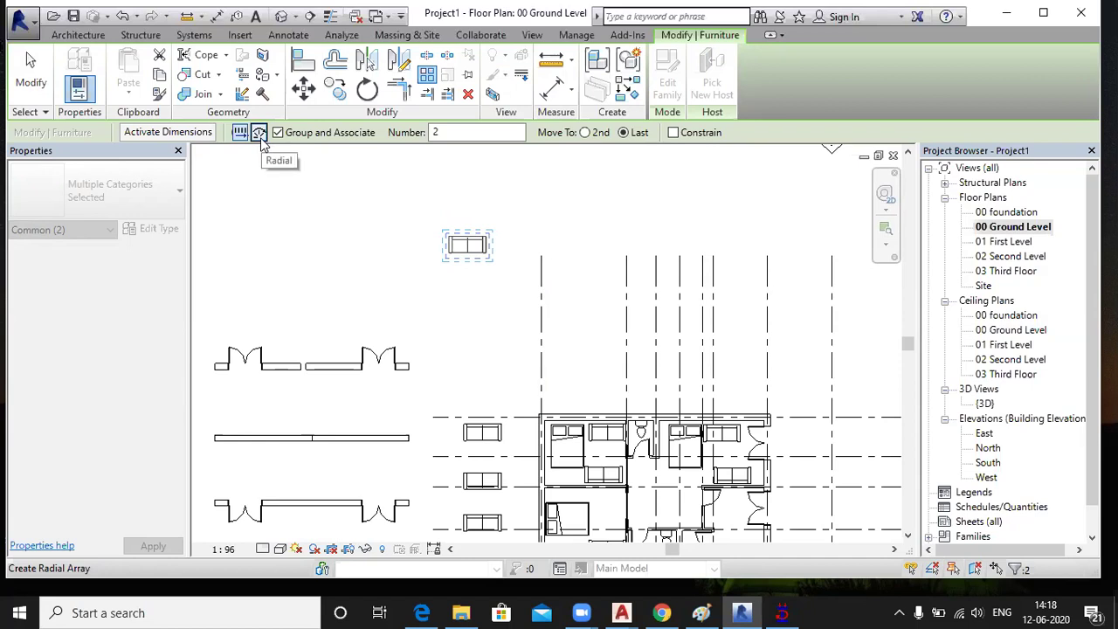
click(261, 135)
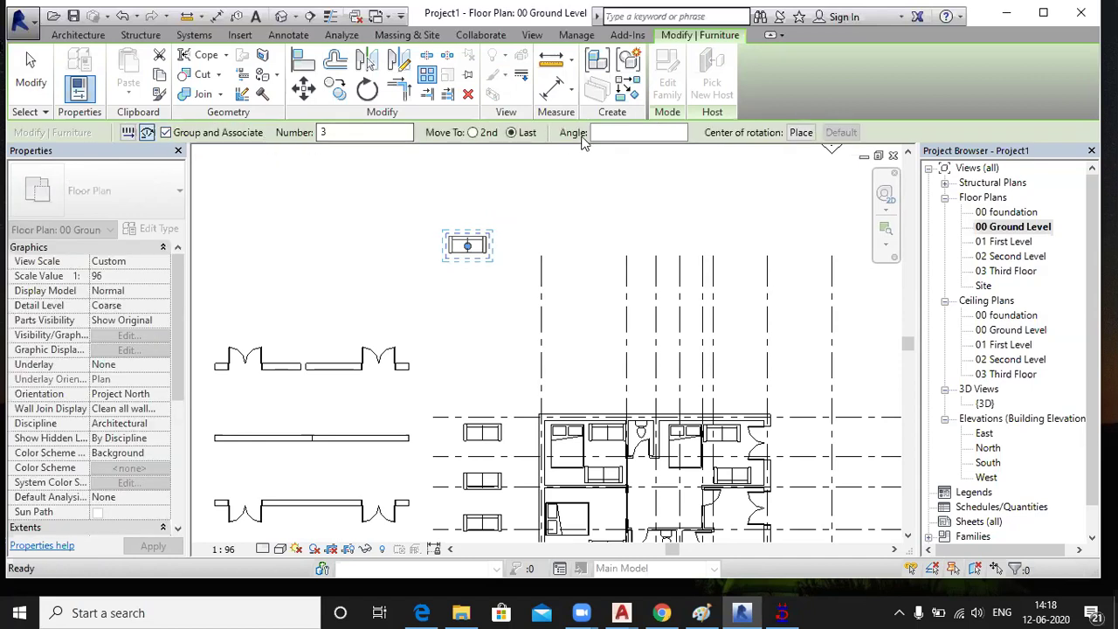
click(797, 137)
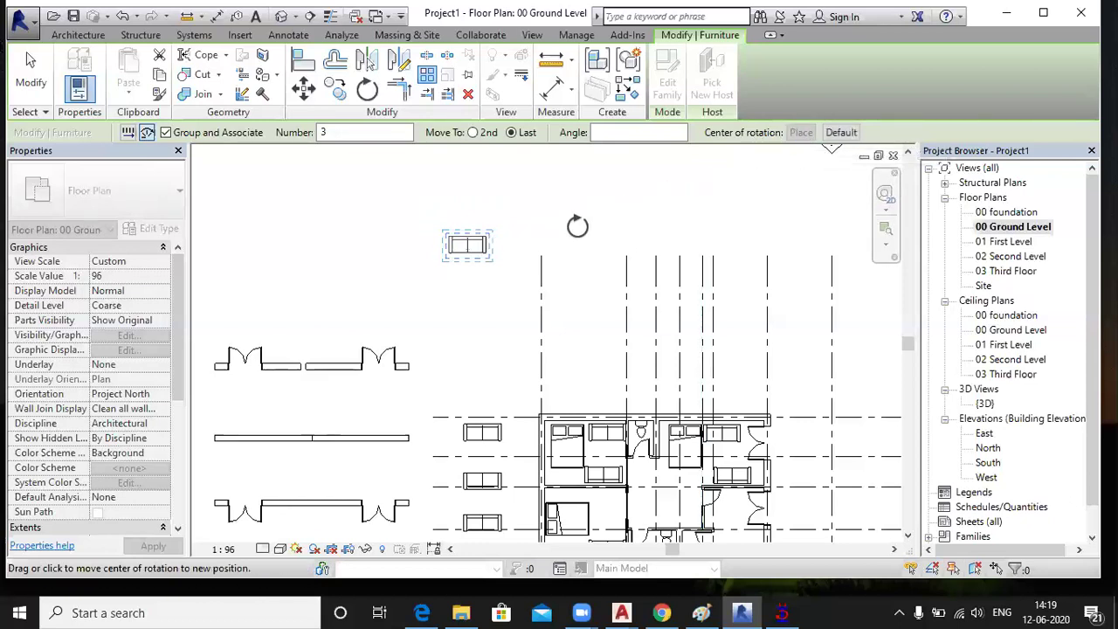
scroll(579, 225, down, 1)
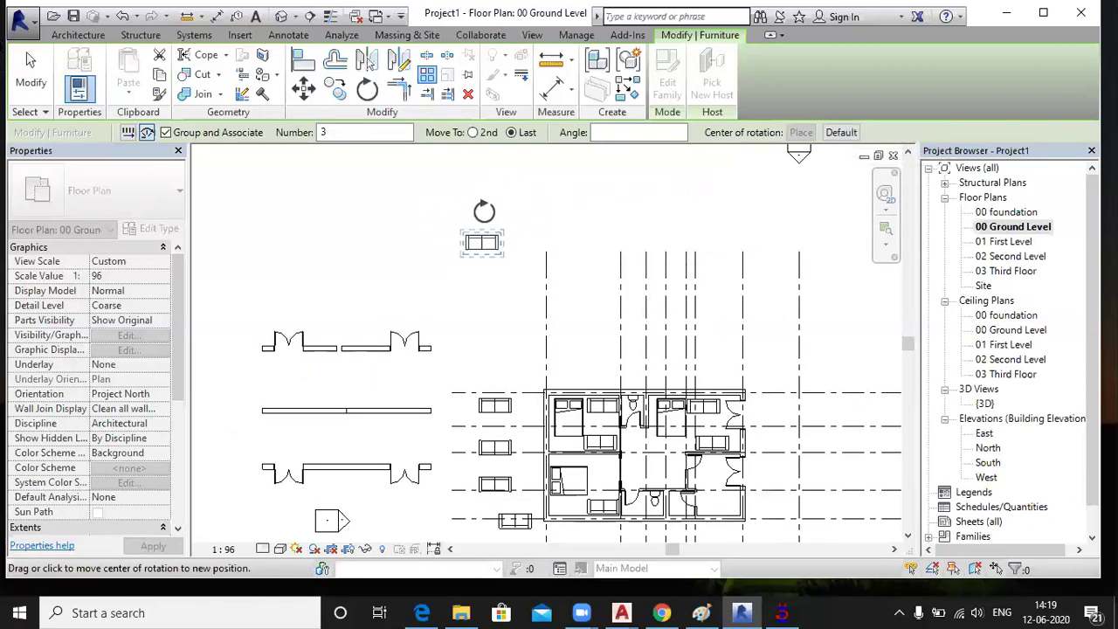
middle_drag(481, 207, 486, 239)
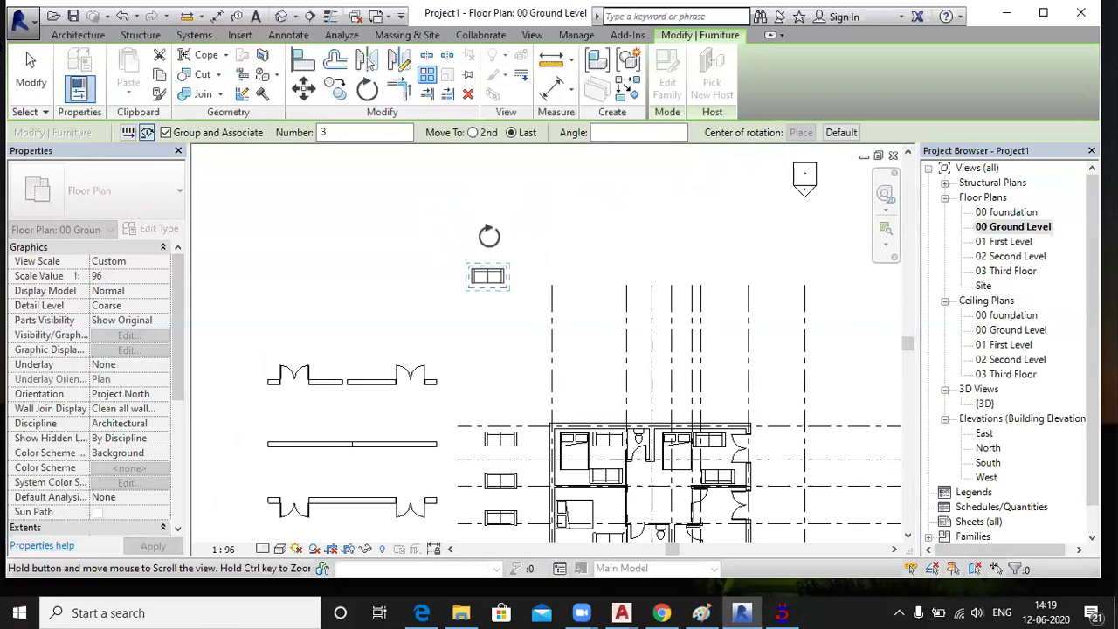
click(484, 193)
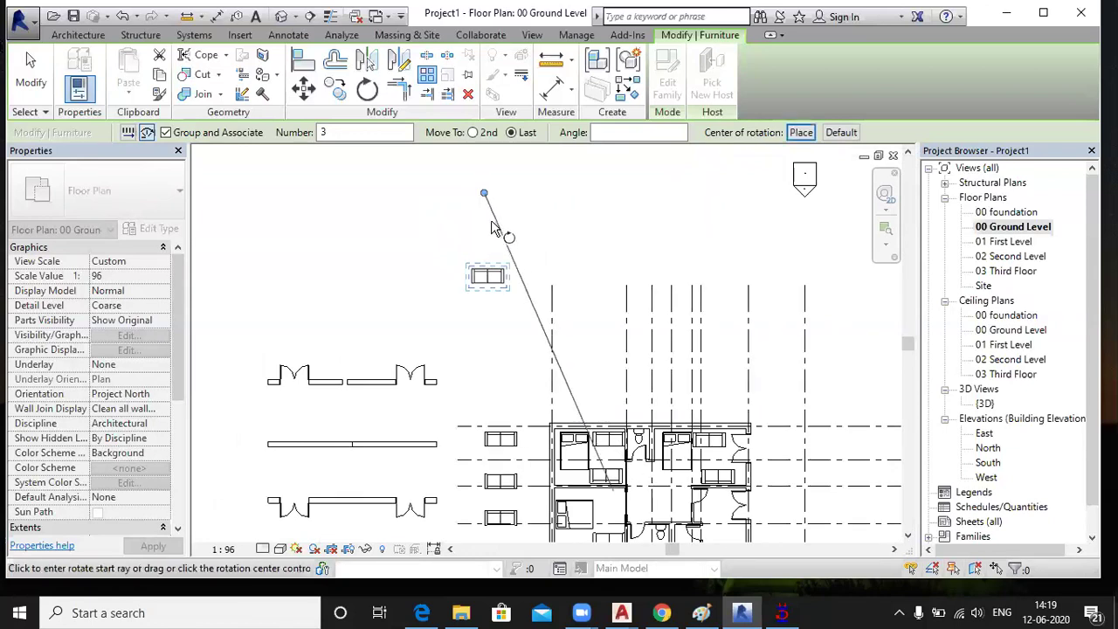
click(486, 235)
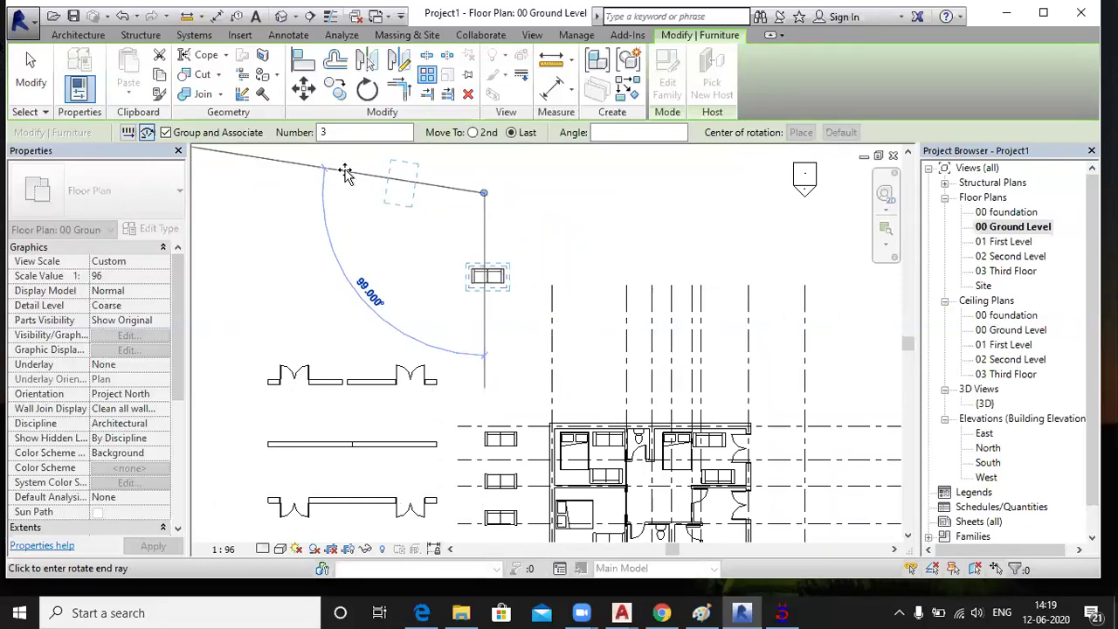
Create the radial array with 6 items, Move To 2nd and an angle of 30 degrees
click(338, 134)
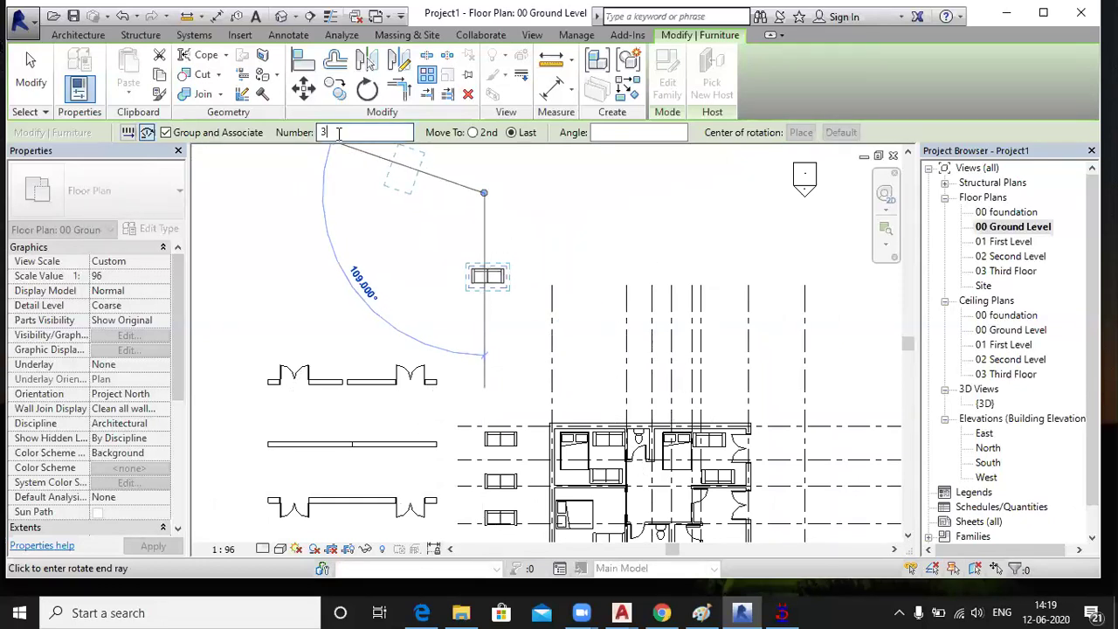
drag(339, 133, 308, 133)
text(6)
click(472, 132)
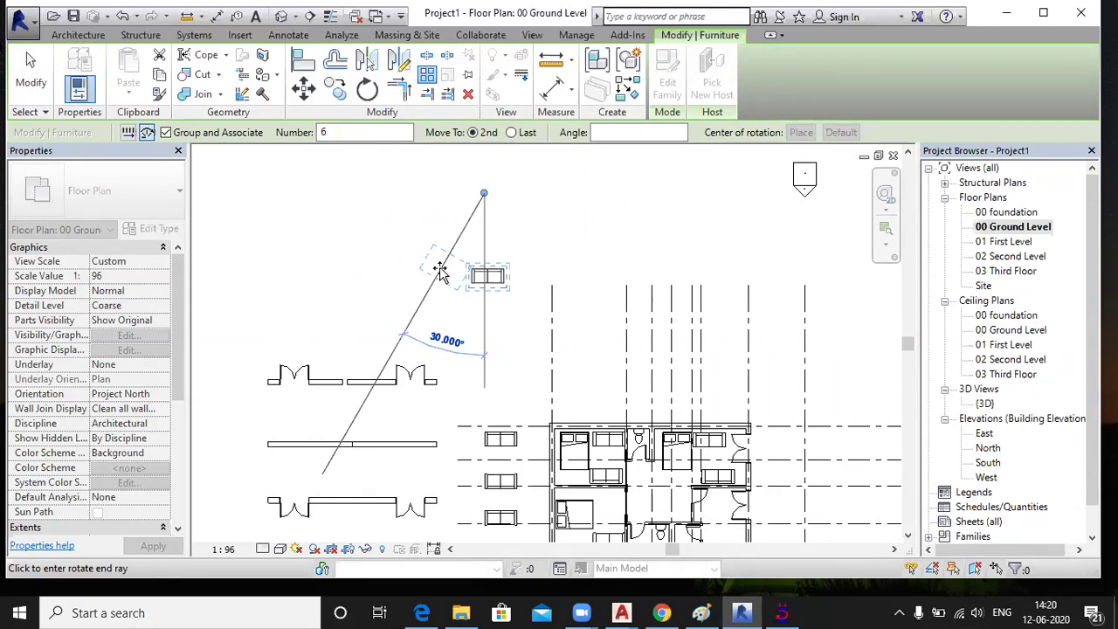
click(611, 132)
text(30)
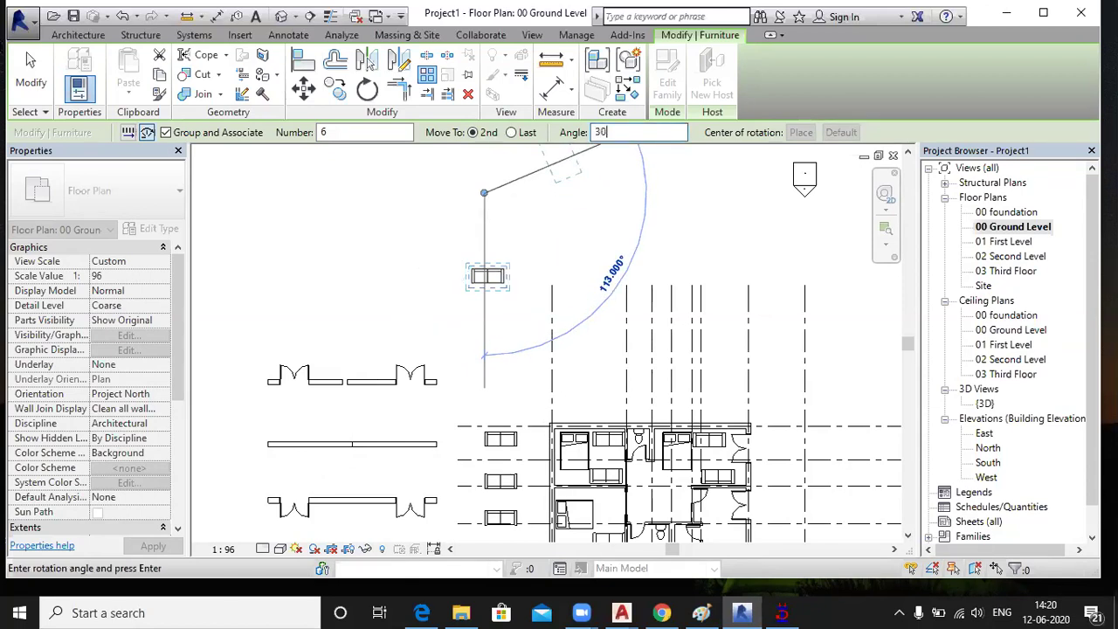
key(Return)
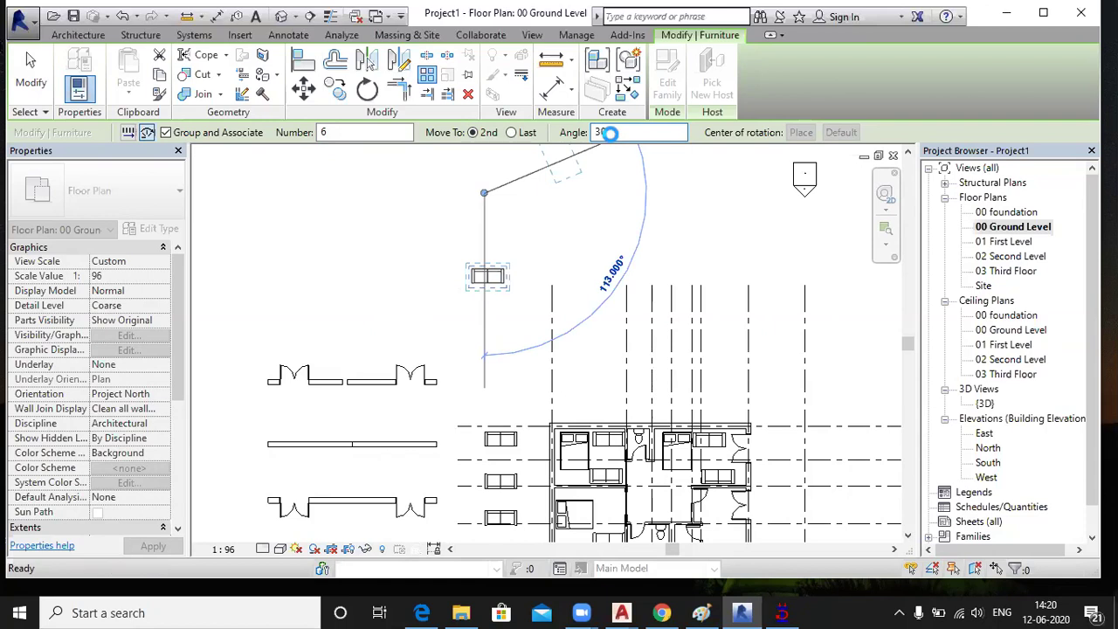
Set the radial sofa array's count to 7
scroll(463, 341, down, 4)
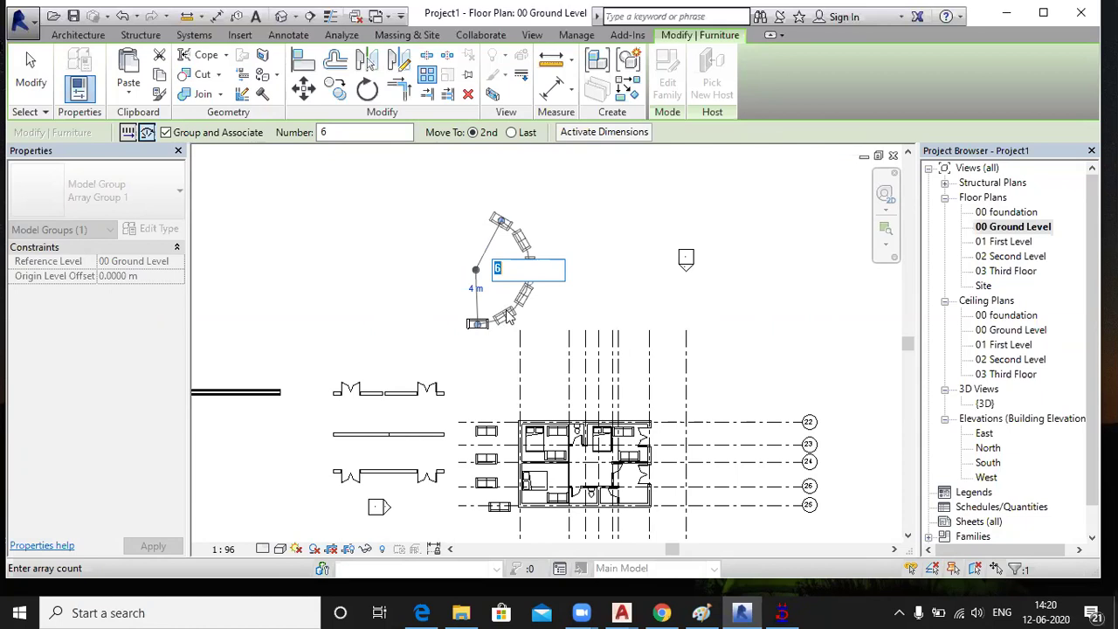
text(6)
key(Return)
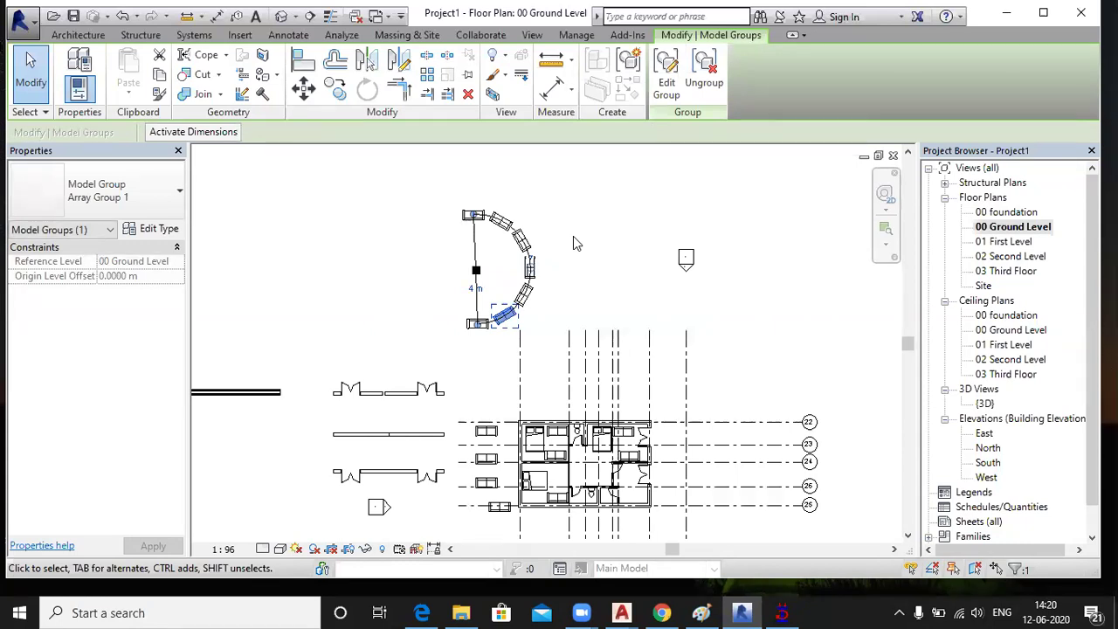
Deselect the array group and undo the radial sofa array
key(Escape)
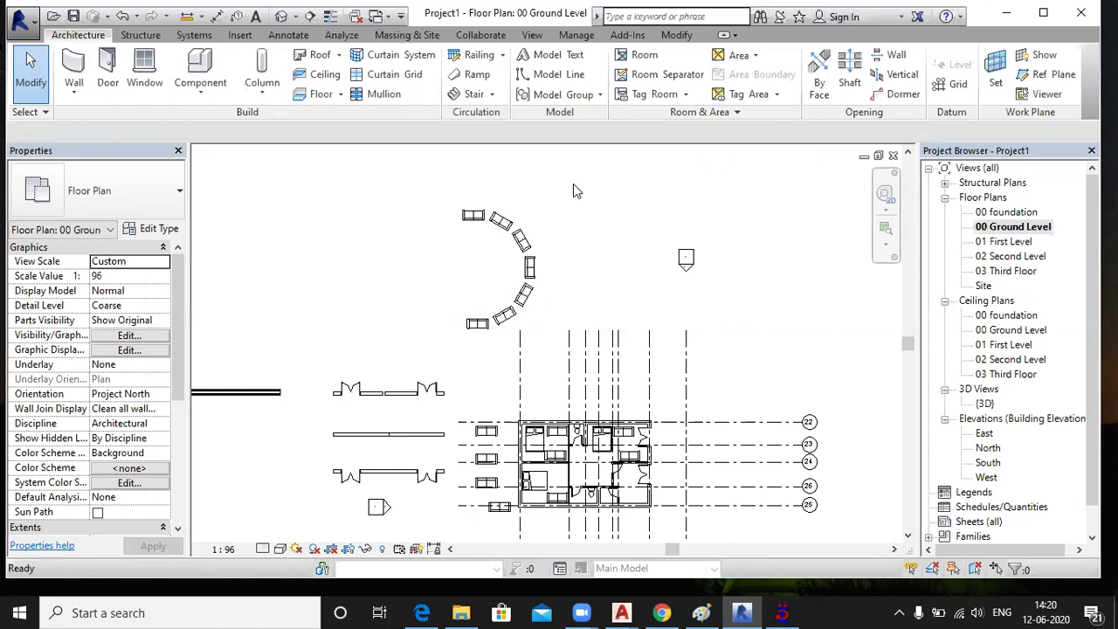
scroll(575, 189, up, 2)
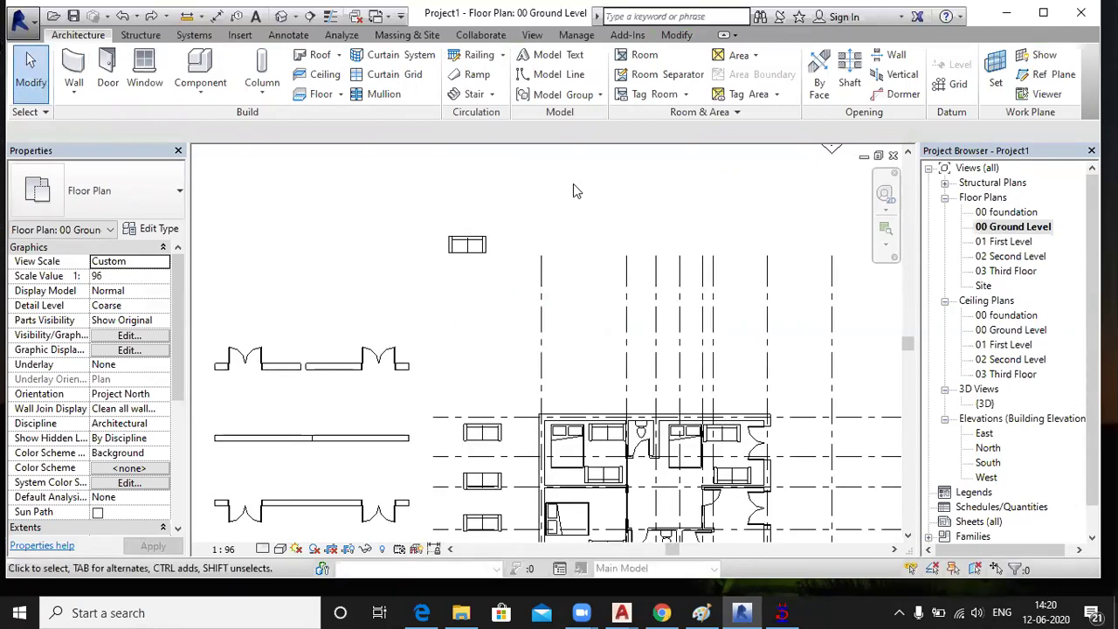
Start a radial array of the isolated sofa, placing the rotation centre below it and the start ray vertically towards the sofa
click(478, 253)
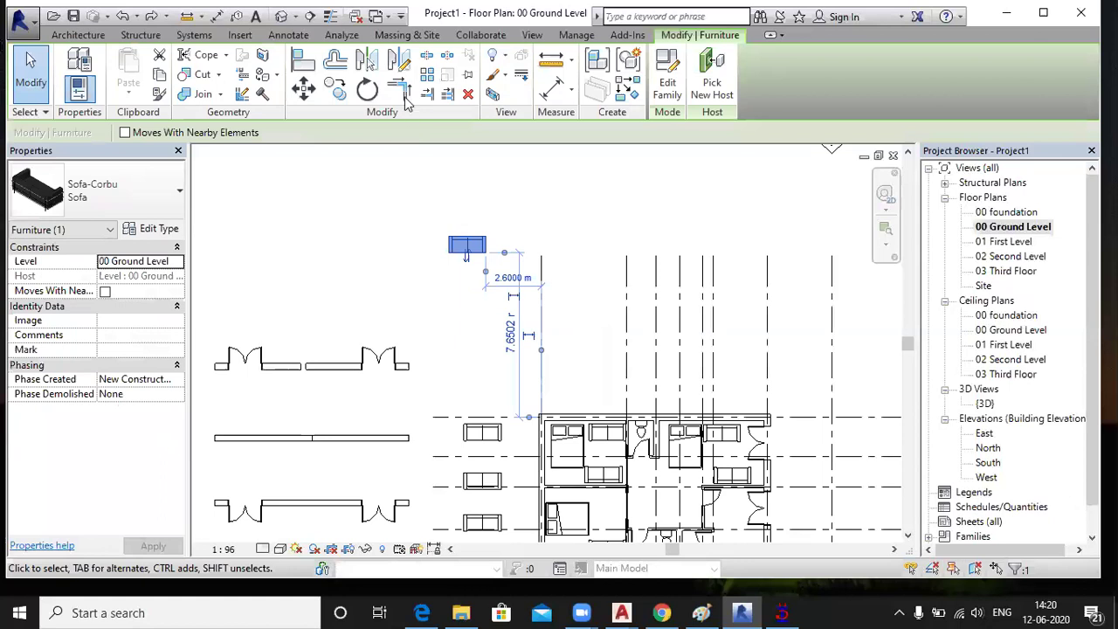
click(428, 77)
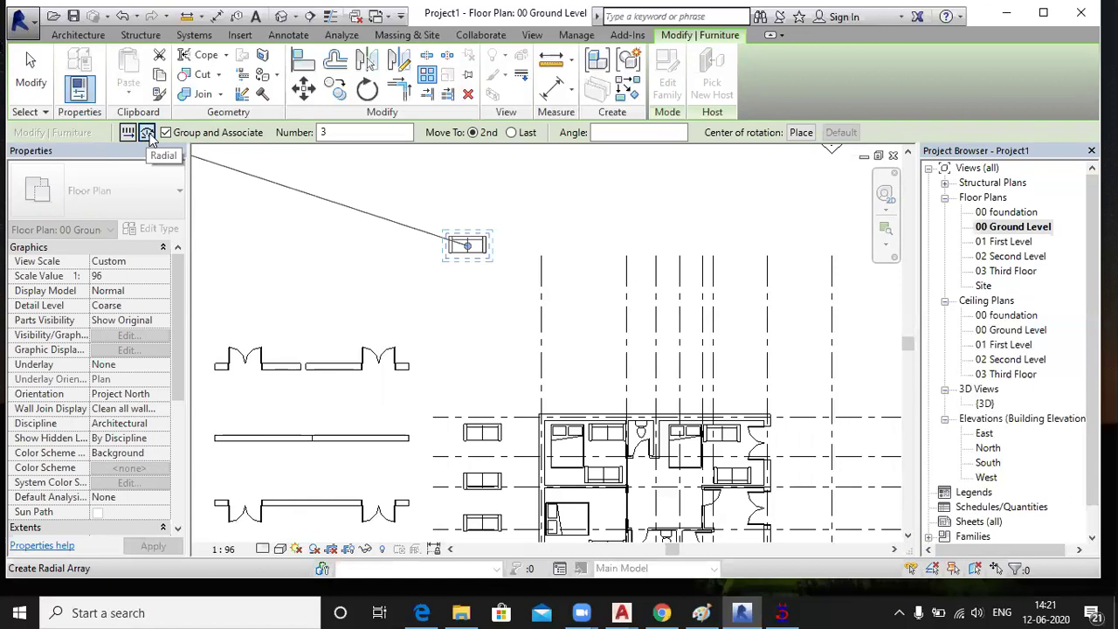
click(149, 135)
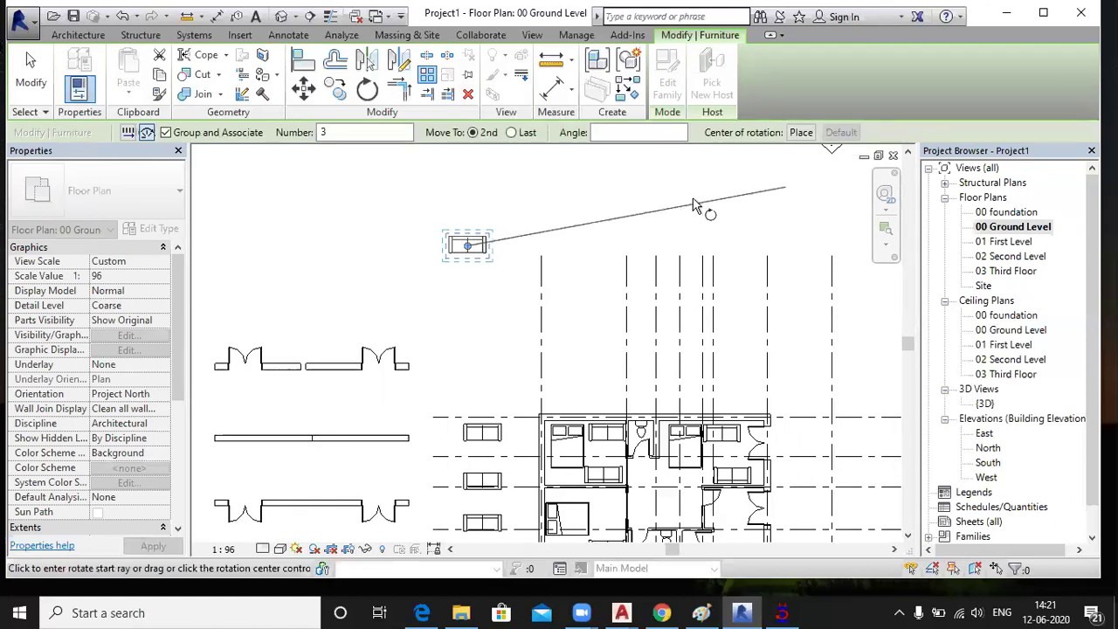
click(800, 134)
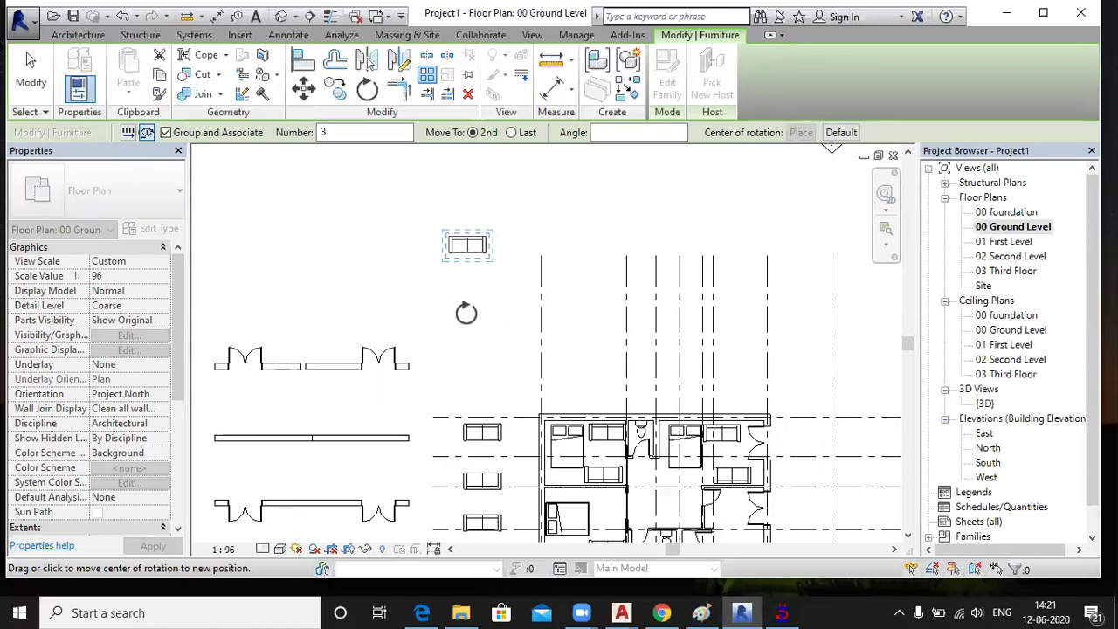
click(466, 312)
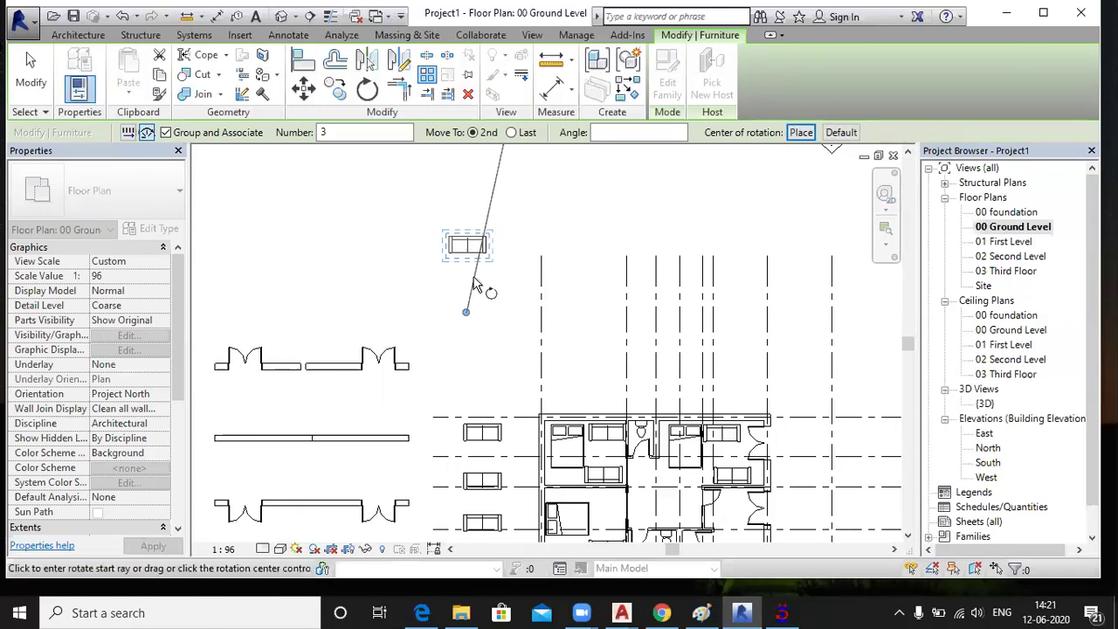
click(467, 273)
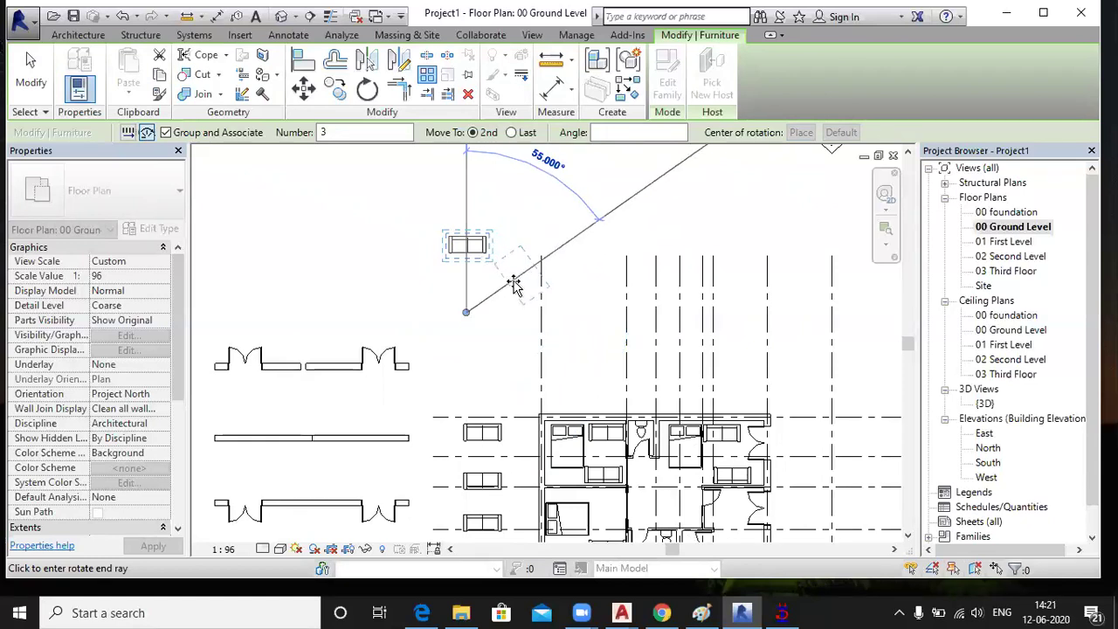
Create the radial array with 5 items, Move To 2nd and an angle of 45 degrees
click(322, 132)
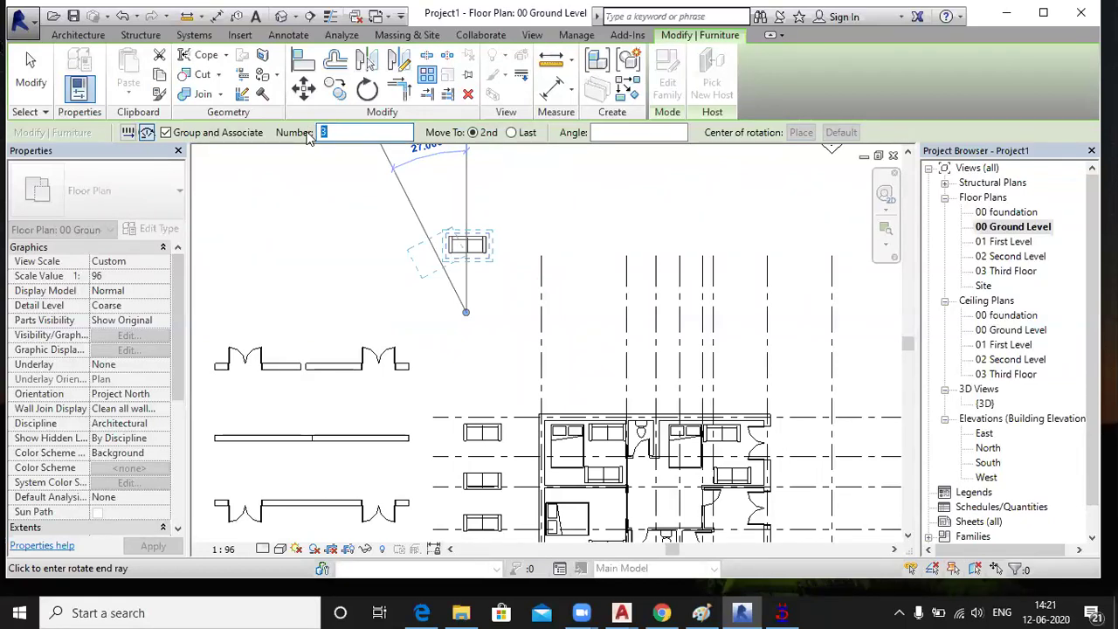
text(5)
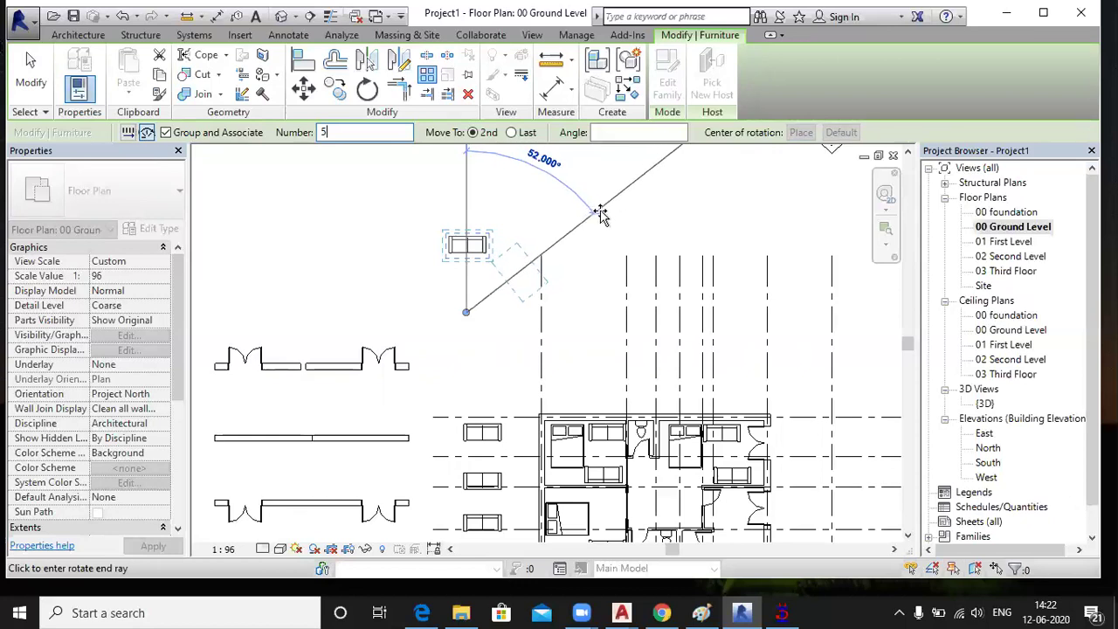
click(635, 133)
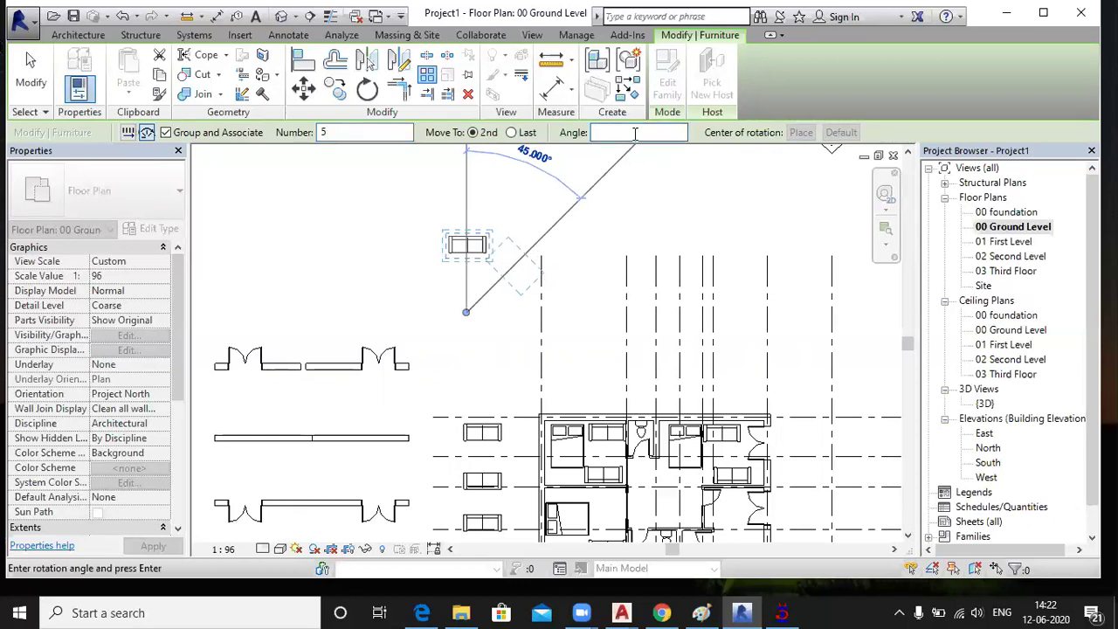
text(45)
key(Return)
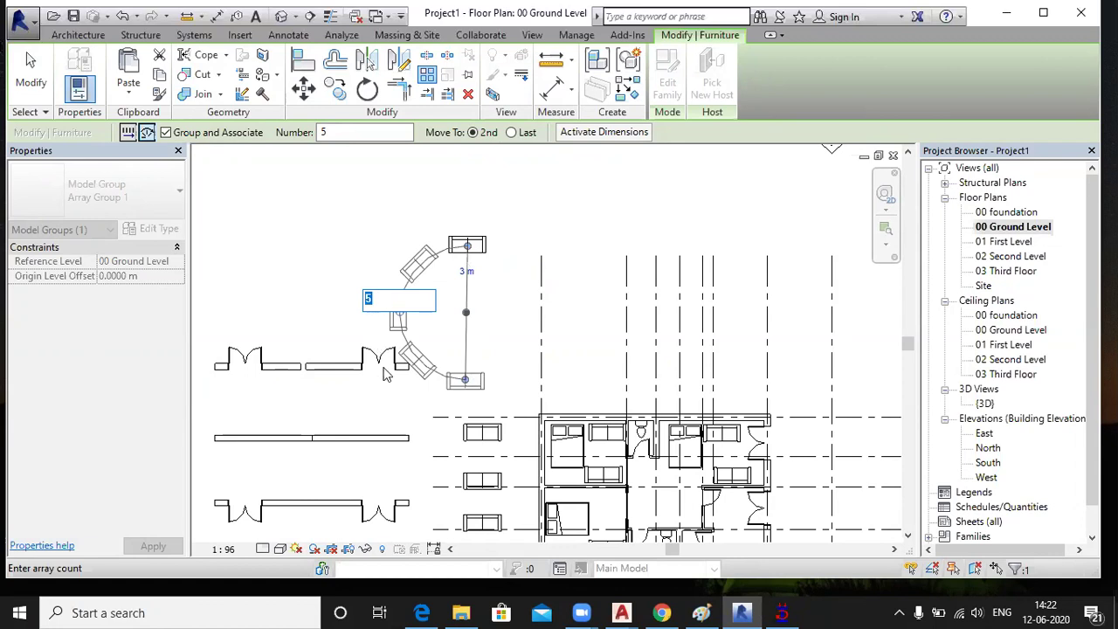
click(382, 301)
drag(383, 300, 354, 303)
key(Return)
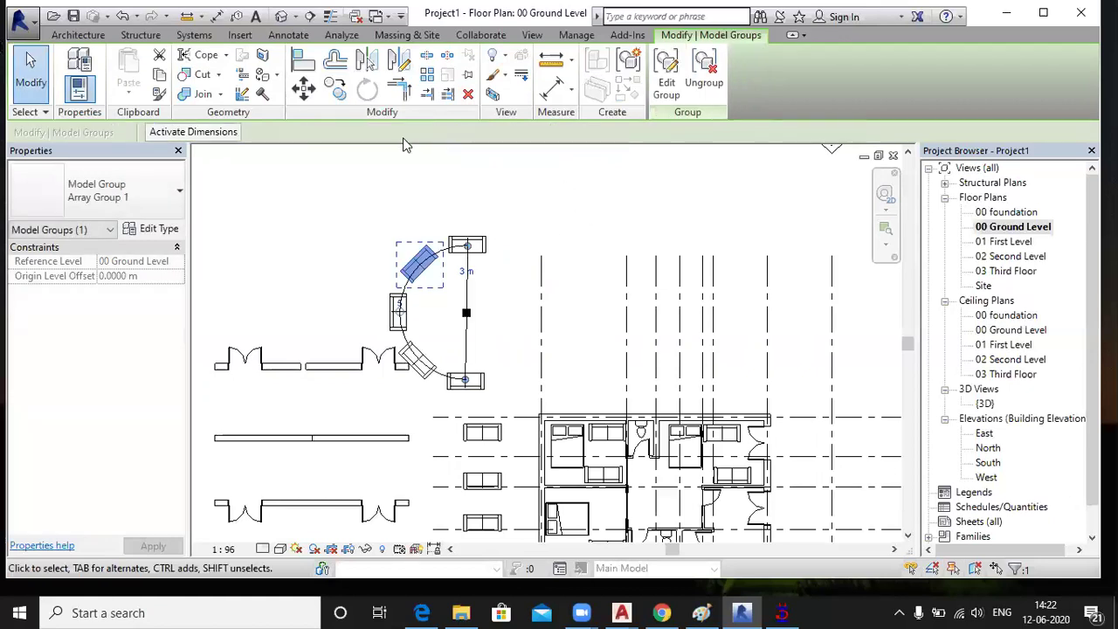
Open the rotated sofa's array group for editing and undo the 45-degree radial array
click(441, 303)
double_click(419, 262)
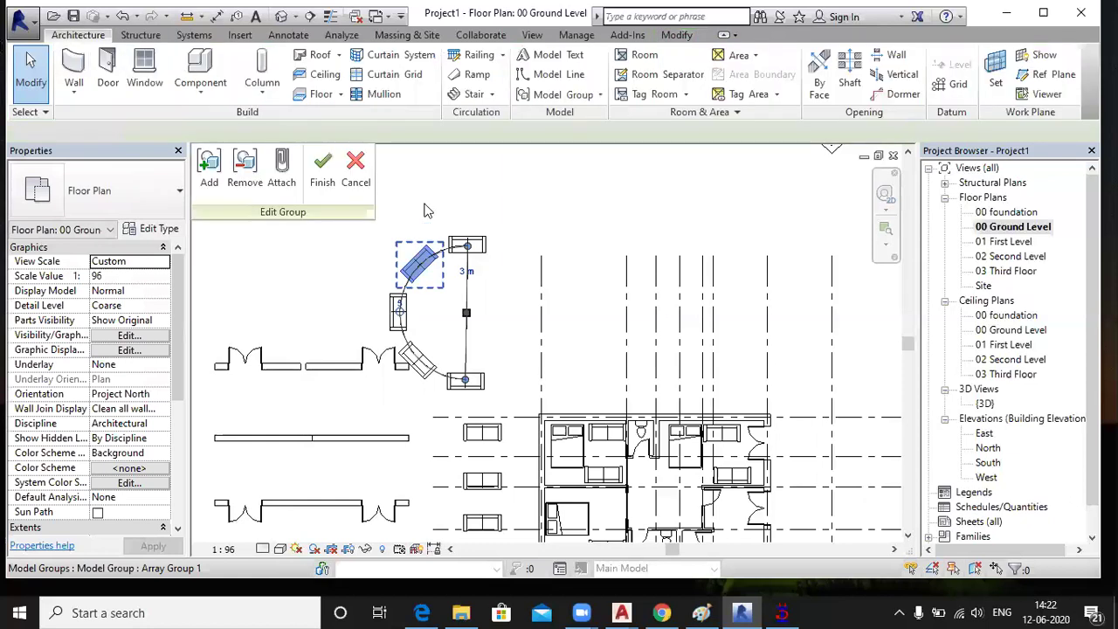
click(322, 170)
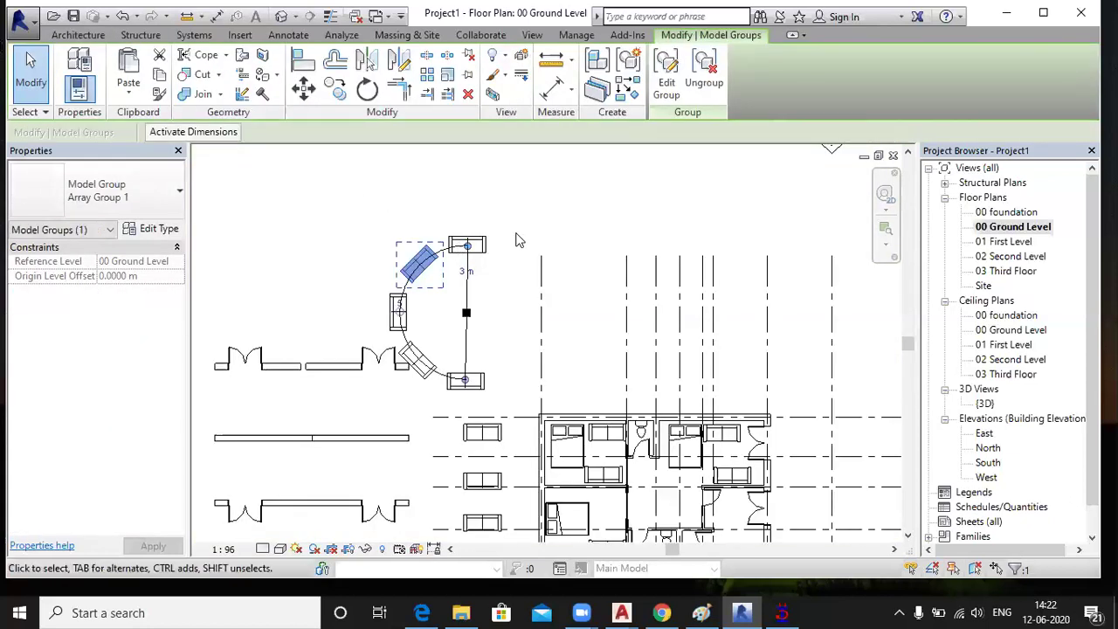
key(e)
key(g)
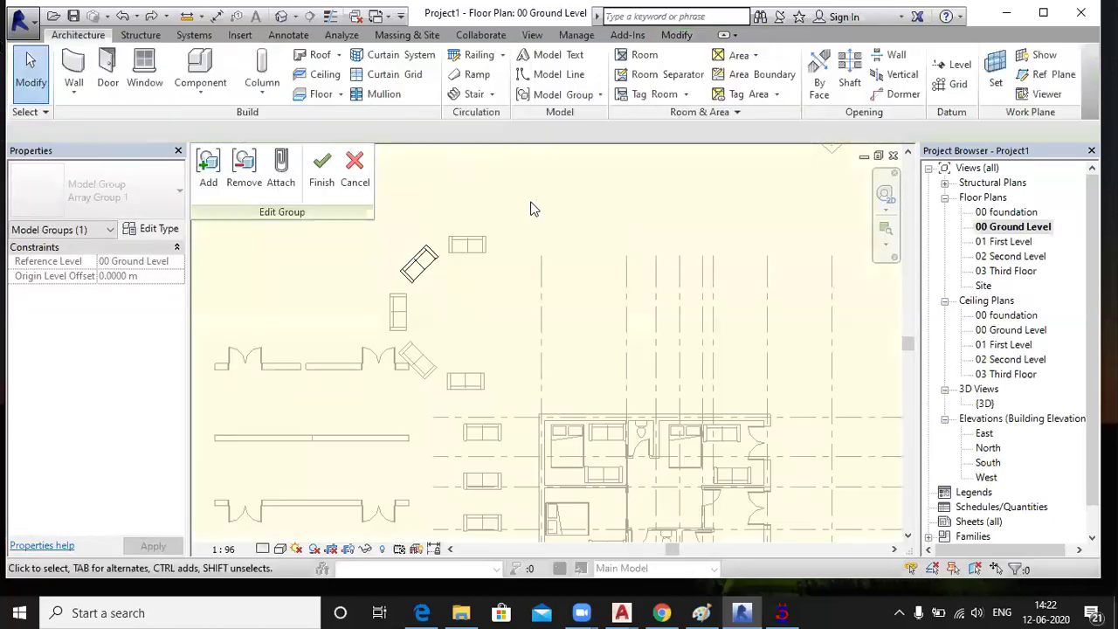
key(ctrl+z)
key(ctrl+z)
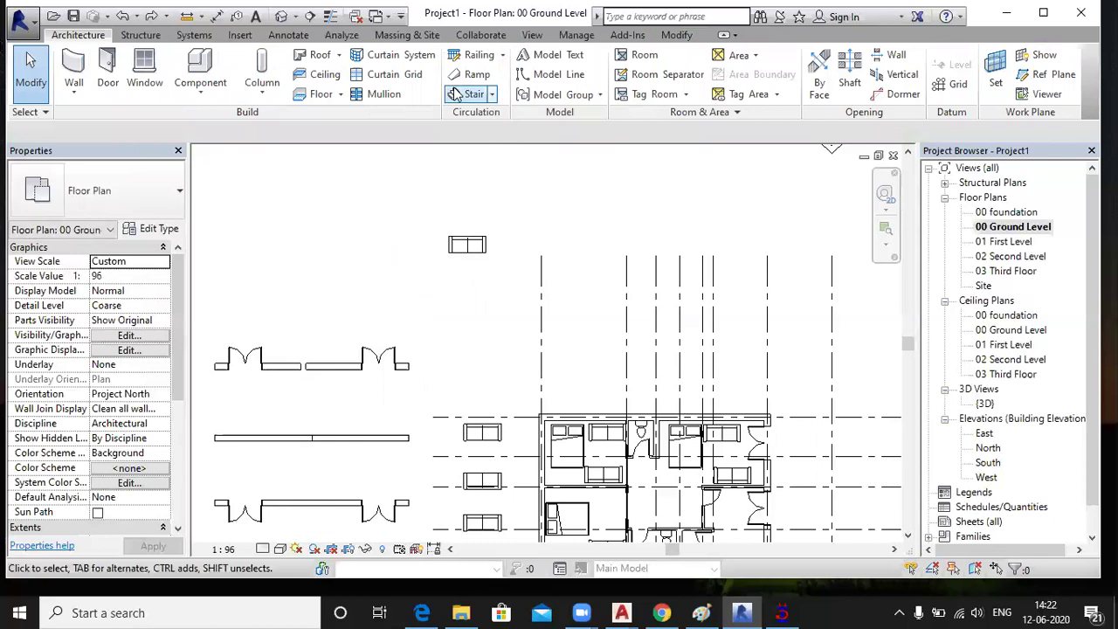
click(467, 249)
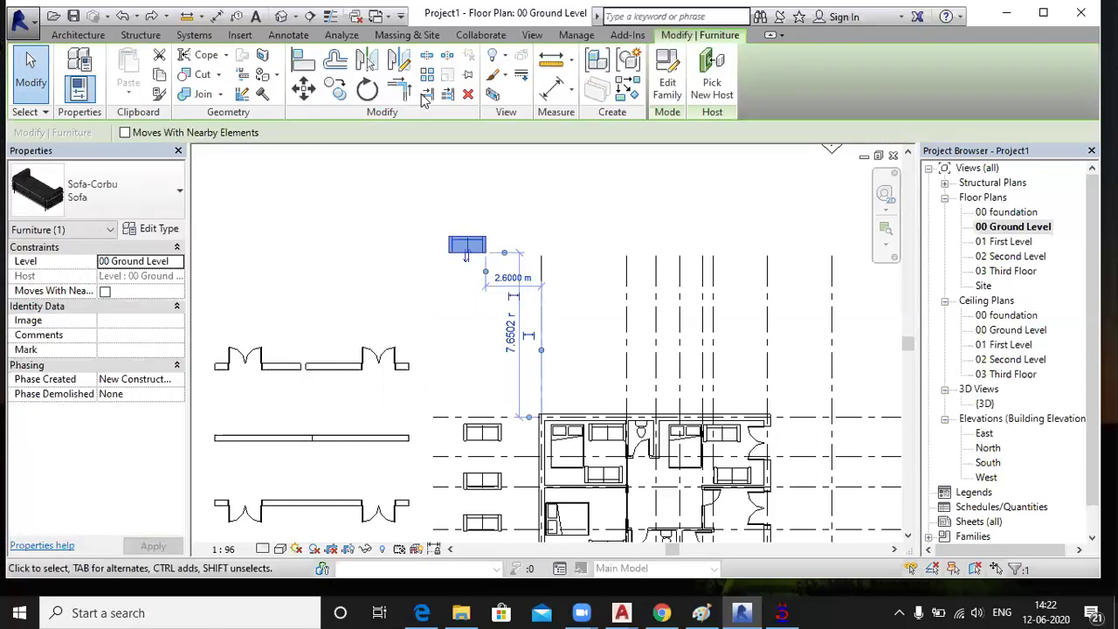
key(a)
key(r)
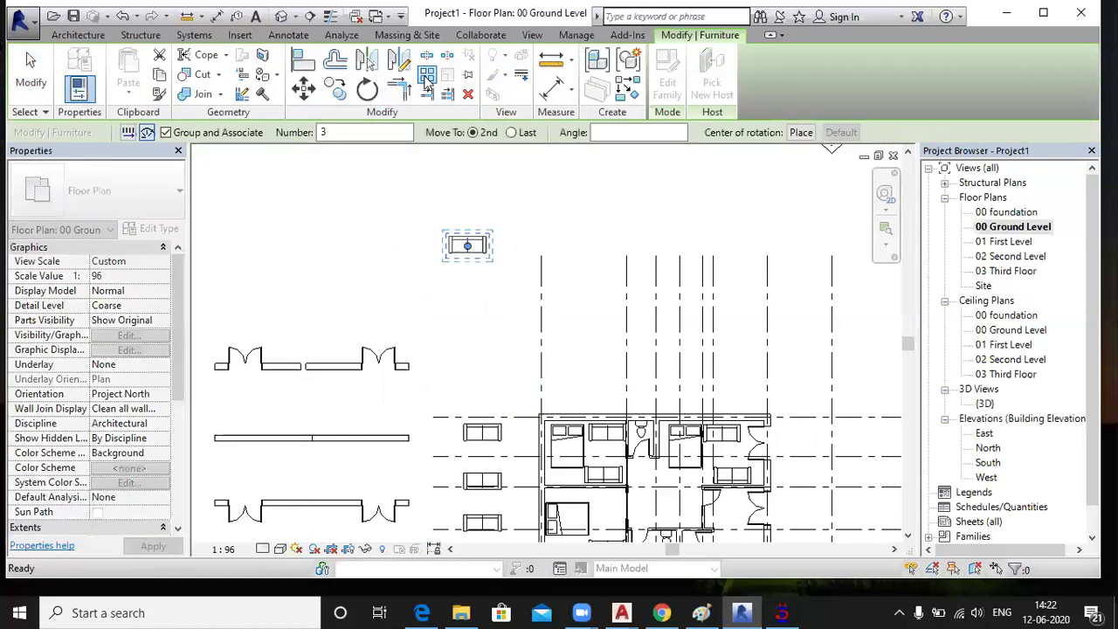
click(801, 132)
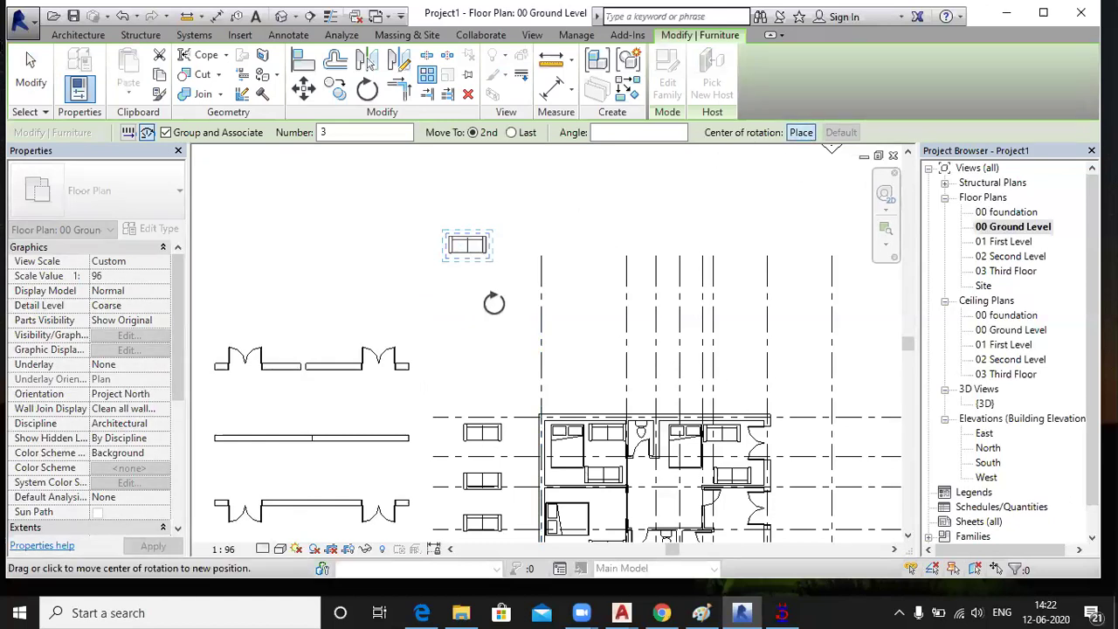
click(473, 316)
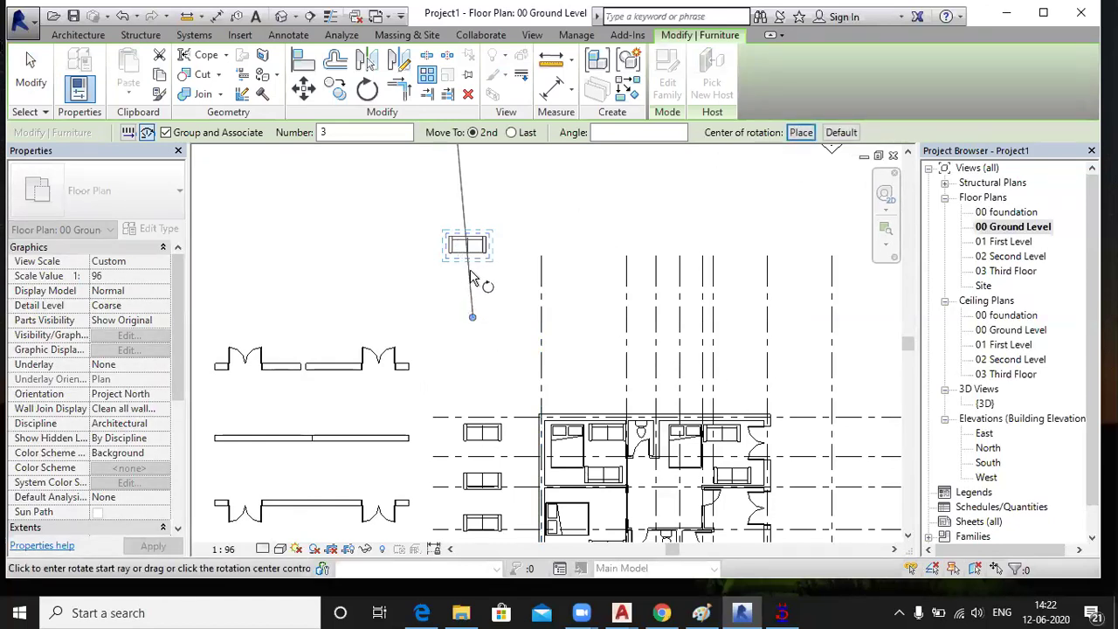
click(473, 274)
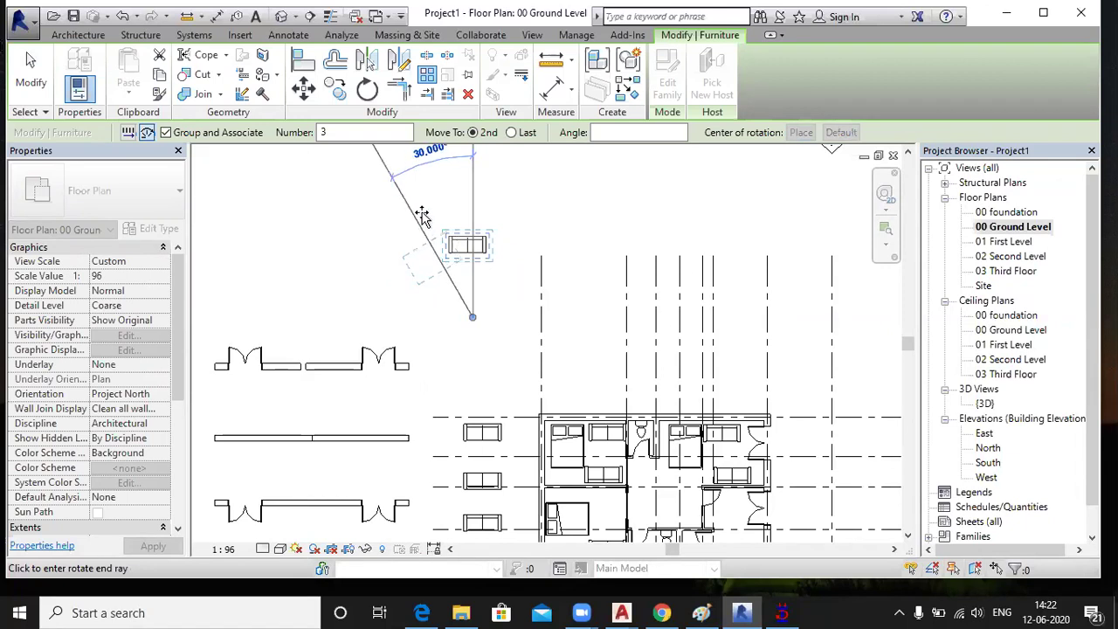
Create a radial array of the sofa about its own centre with 6 items, Move To Last and an angle of 360 degrees
click(146, 132)
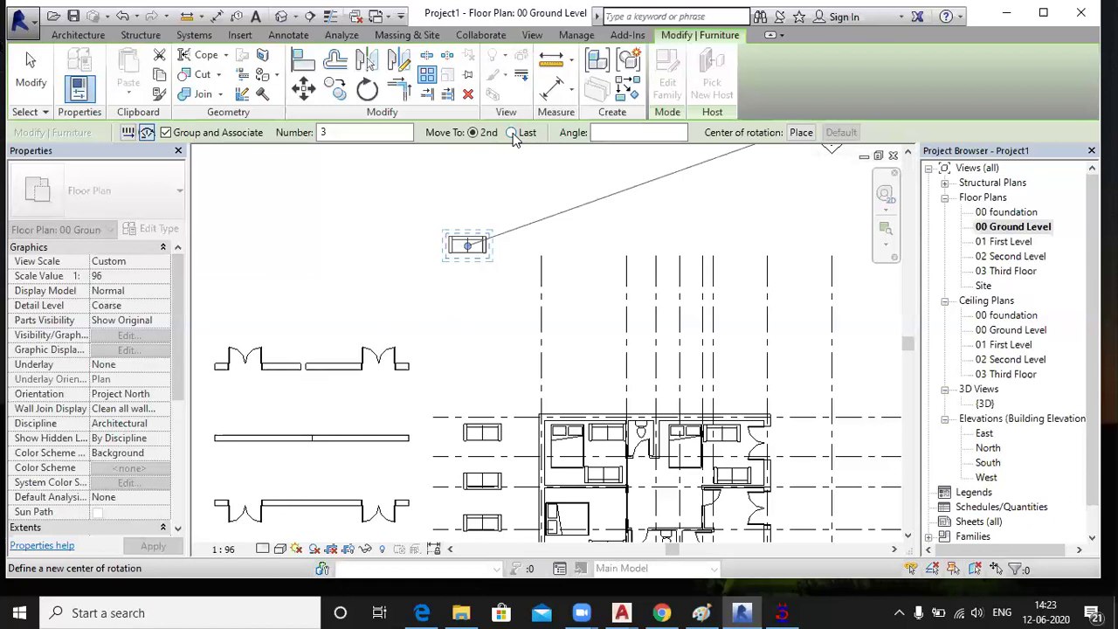
drag(358, 136, 290, 135)
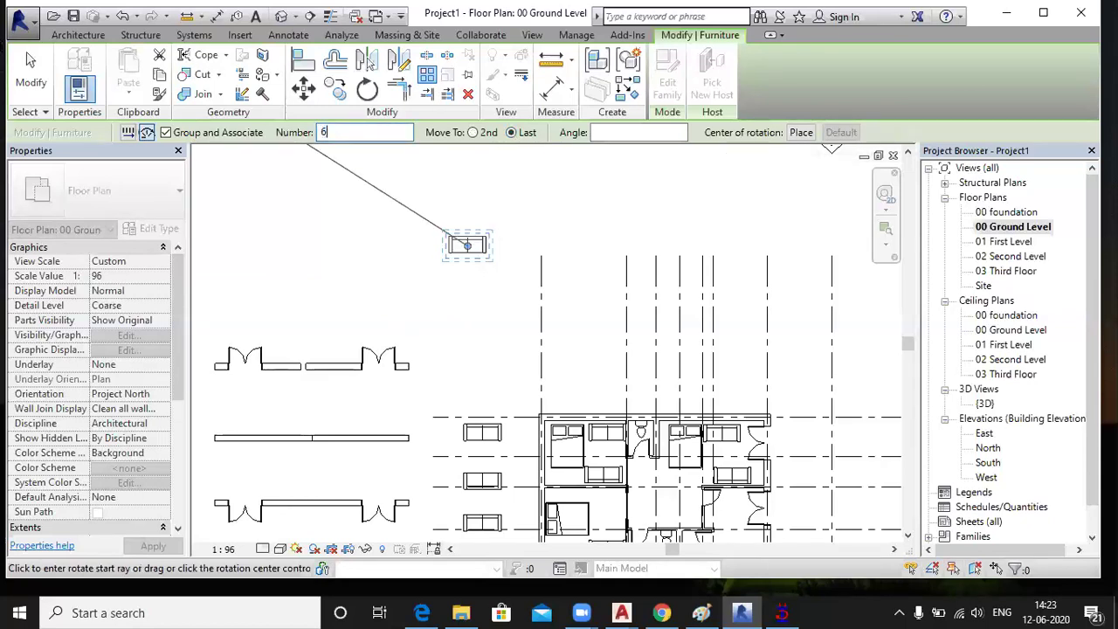
click(609, 132)
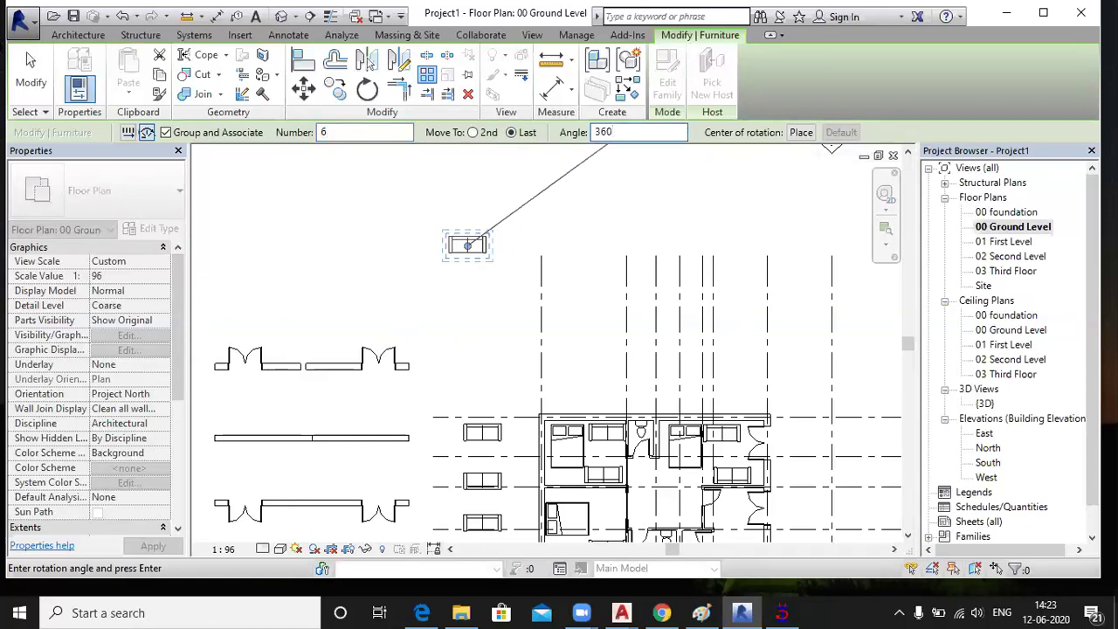
text(360)
key(Return)
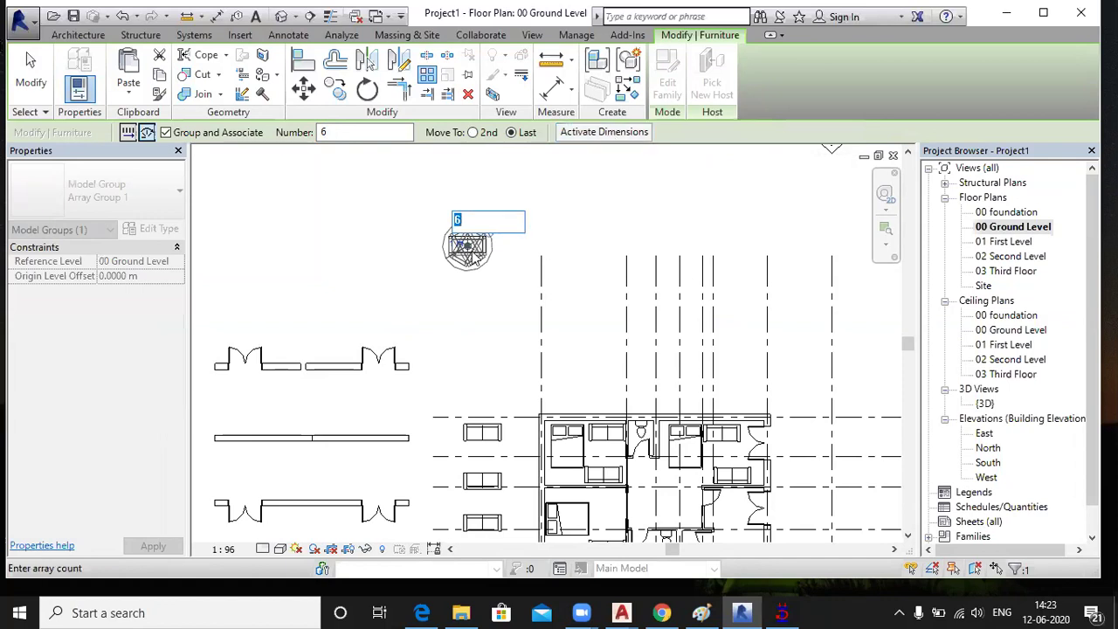
Deselect the overlapping array group and undo the 360-degree radial sofa array
scroll(473, 256, up, 5)
scroll(472, 256, down, 2)
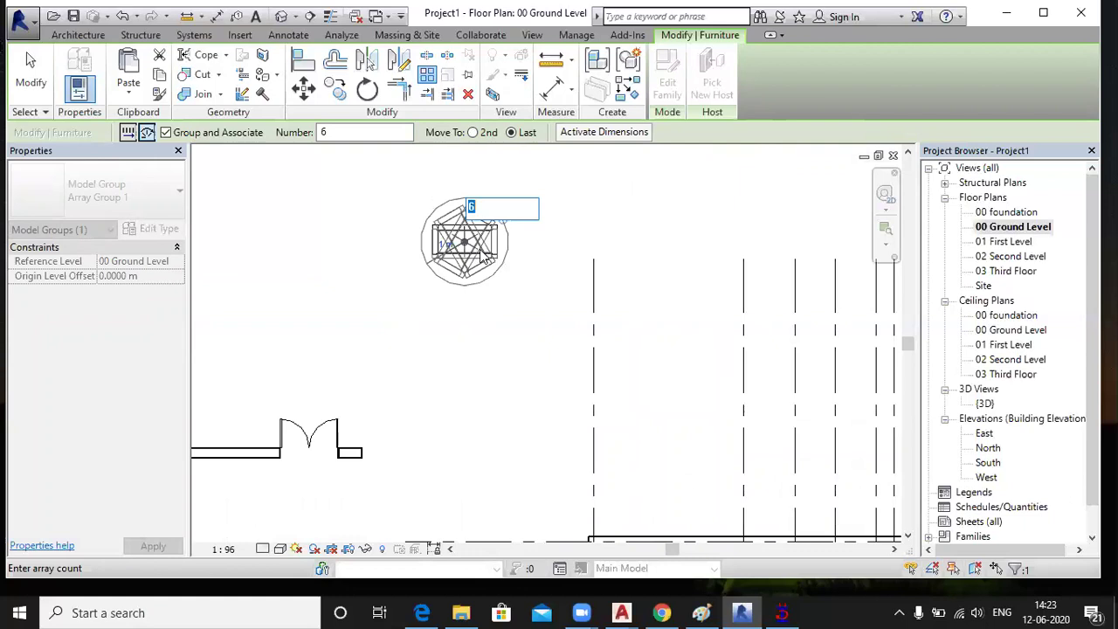
click(564, 193)
click(597, 207)
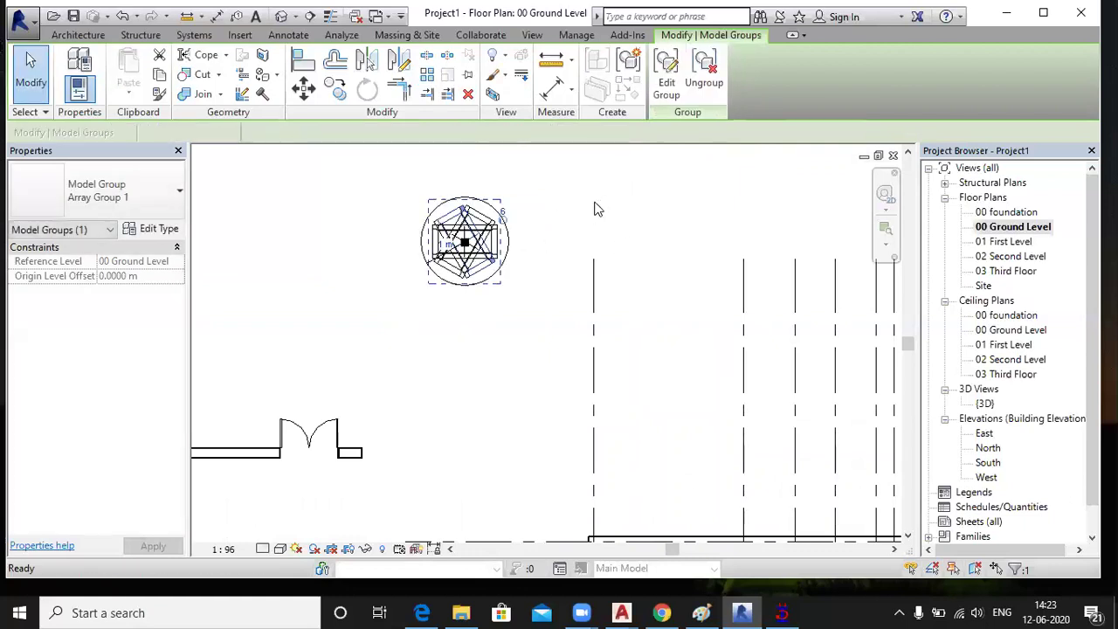
scroll(592, 209, down, 3)
Try to set up a radial sofa array with 6 items, Move To Last, 360 degrees and a rotation centre below the sofa
click(454, 241)
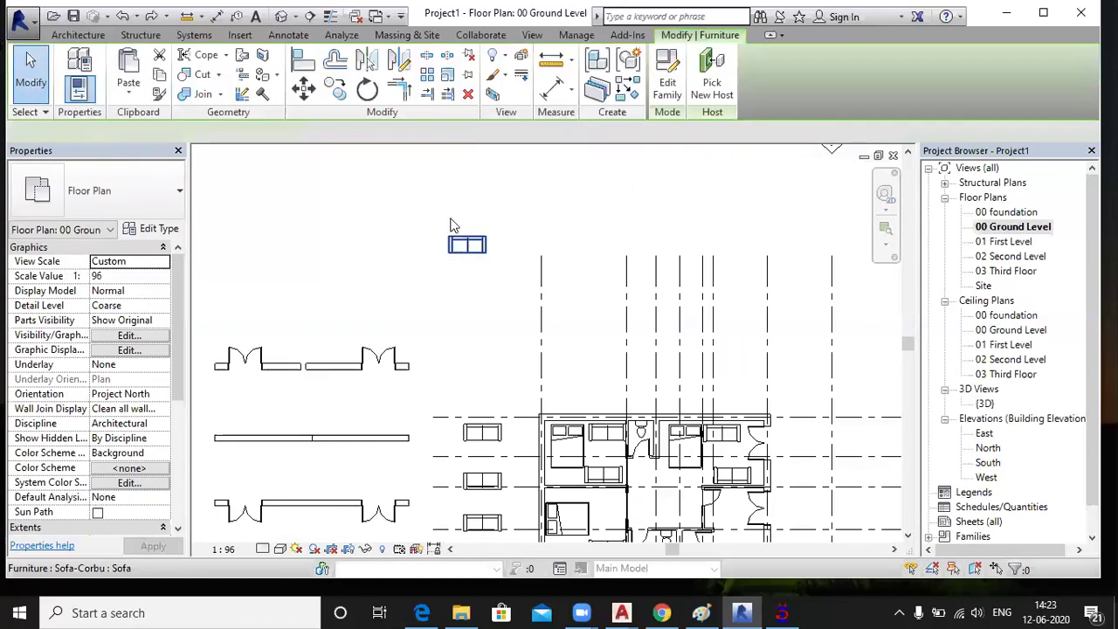
click(429, 72)
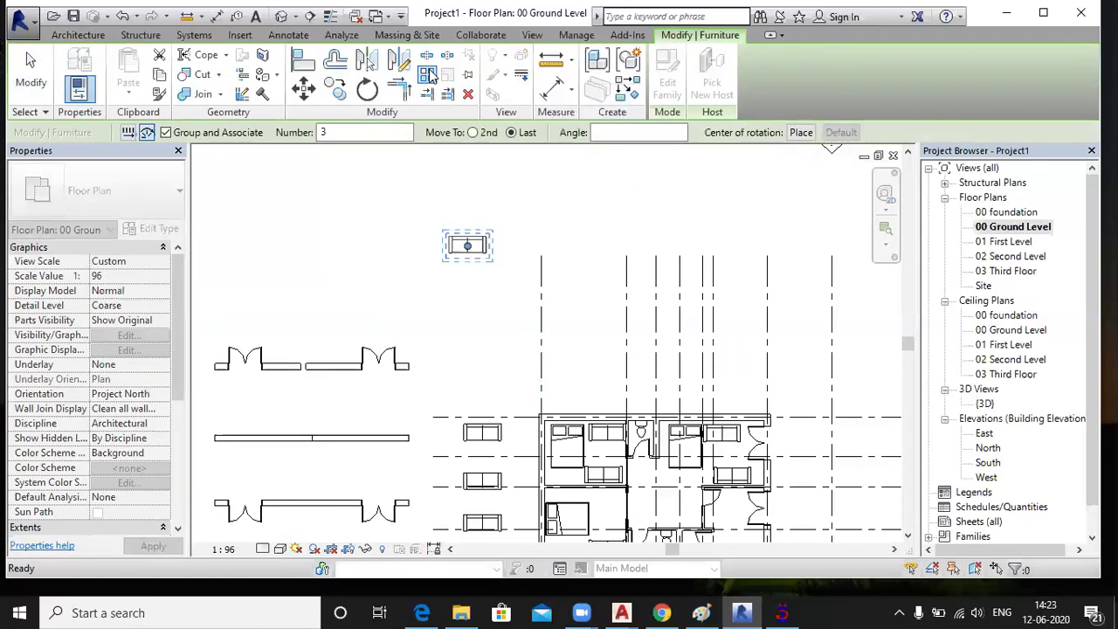
click(146, 134)
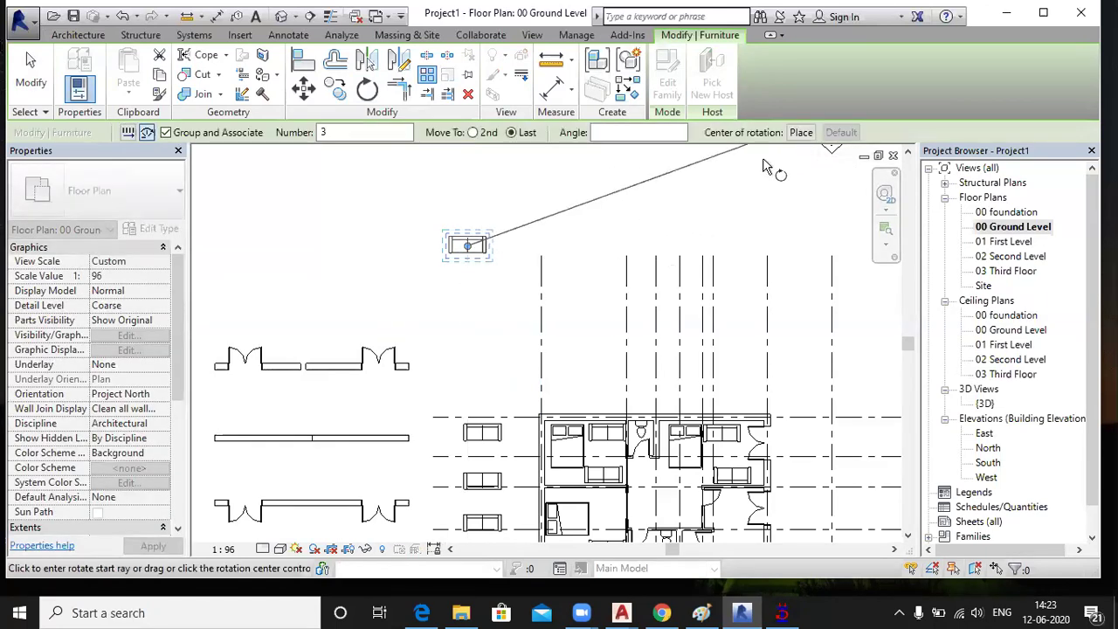
click(325, 133)
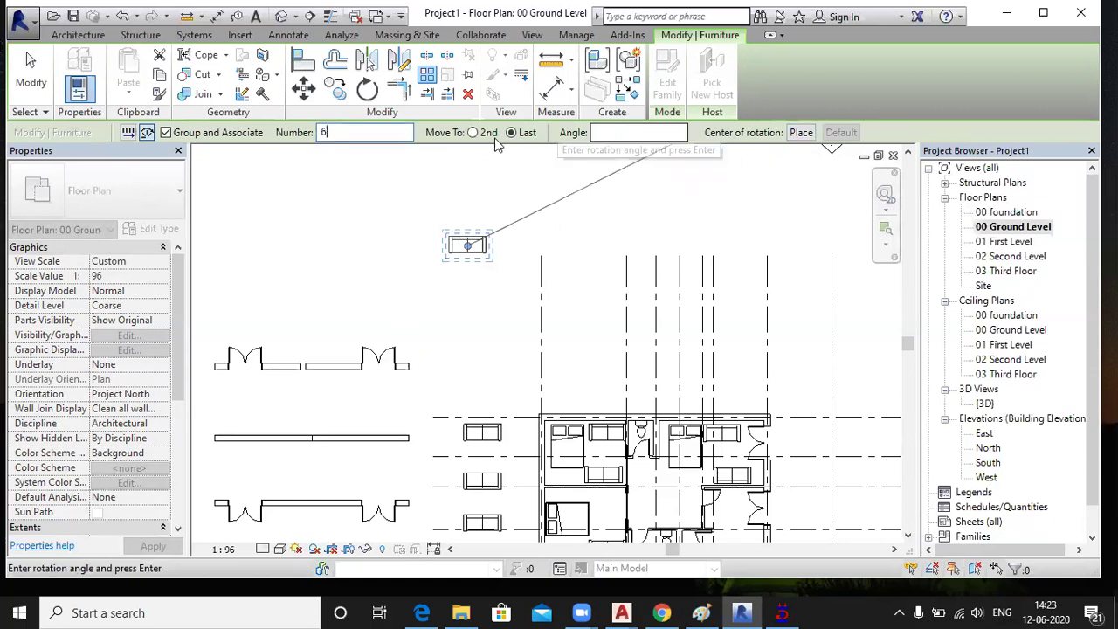
click(604, 138)
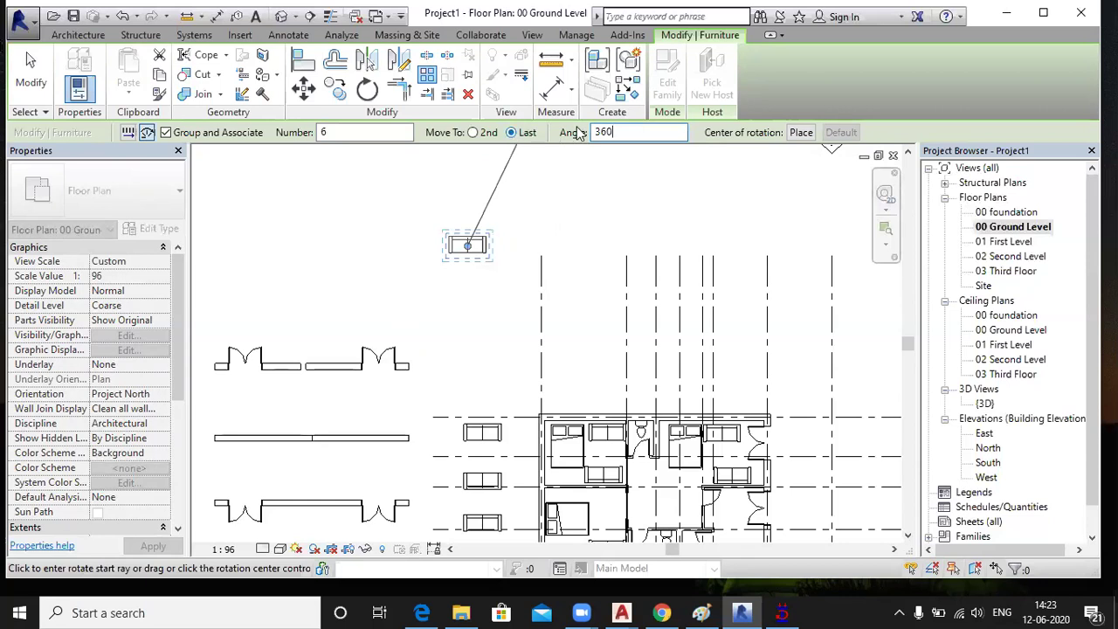
click(801, 133)
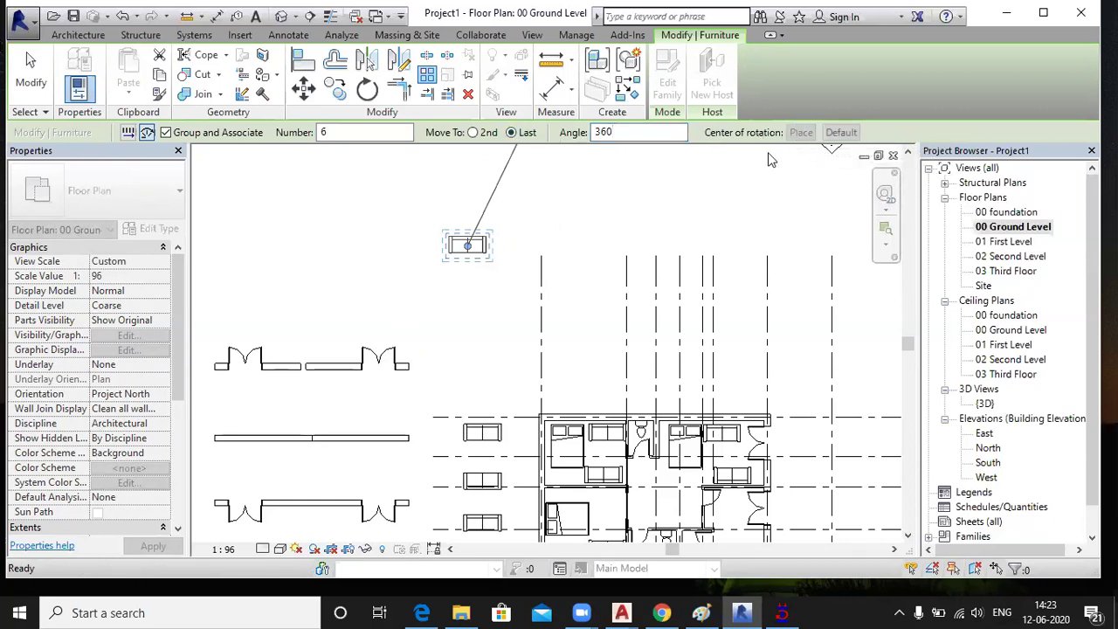
click(465, 325)
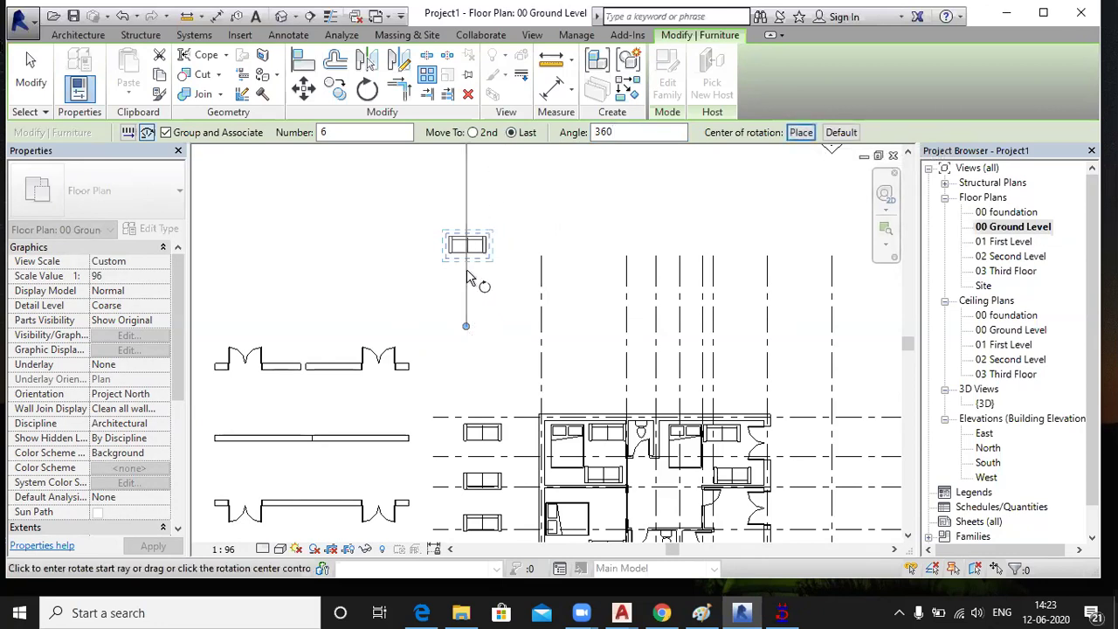
click(469, 275)
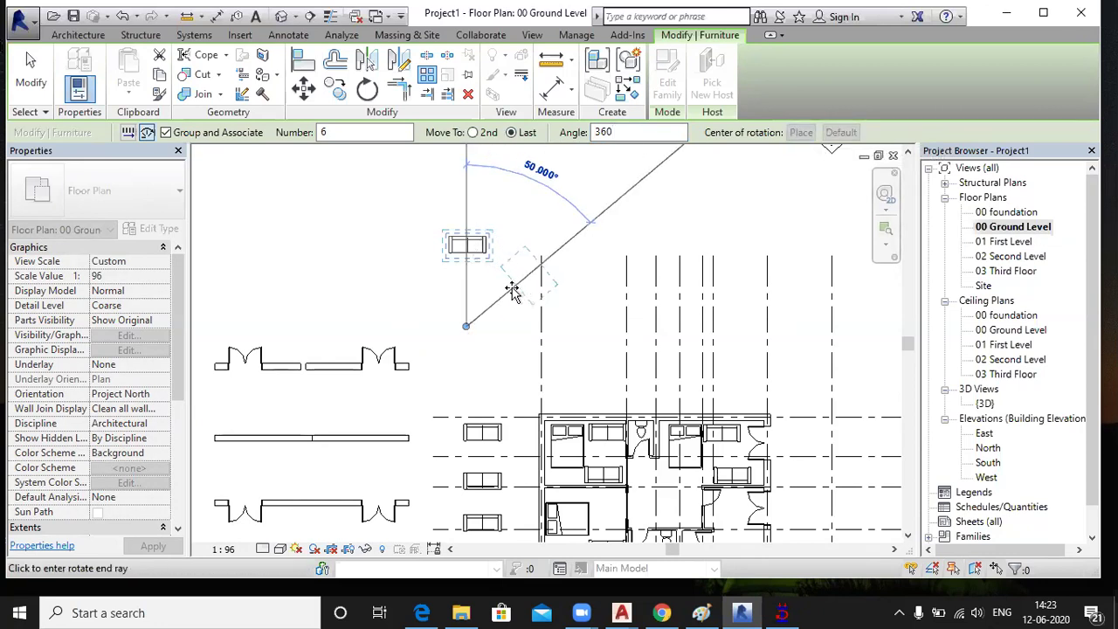
key(c)
key(m)
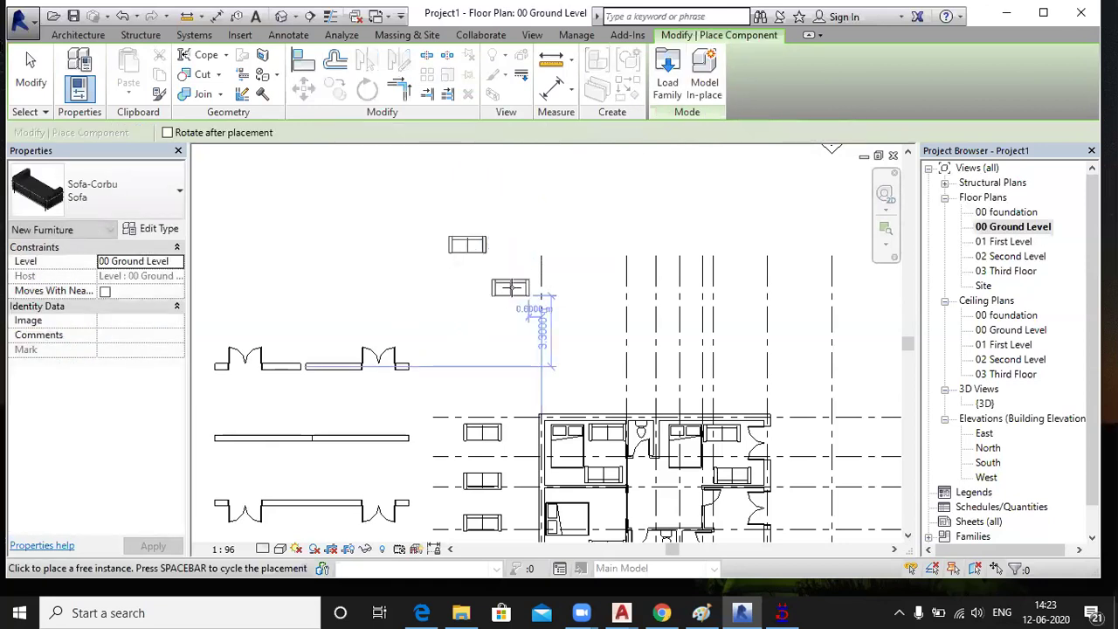
scroll(524, 288, down, 3)
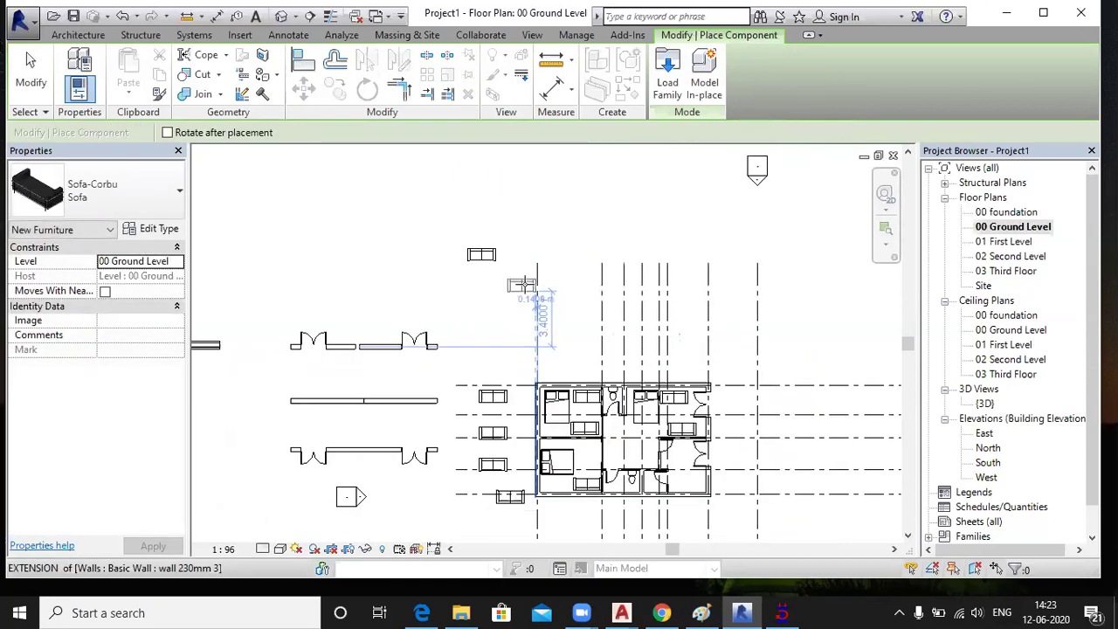
scroll(498, 284, up, 3)
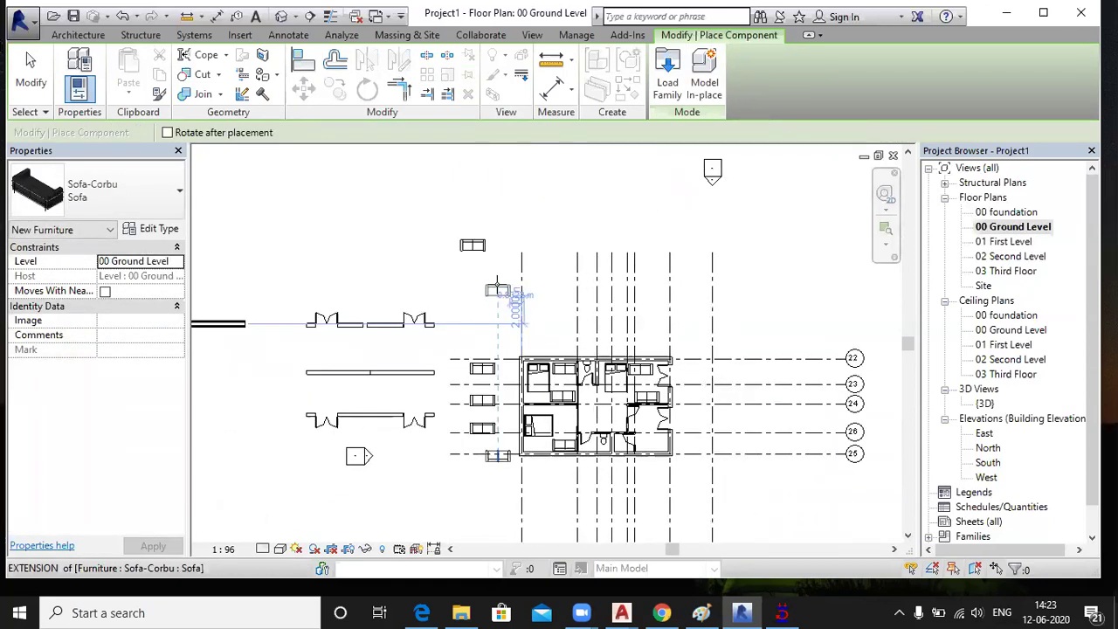
key(Escape)
key(Escape)
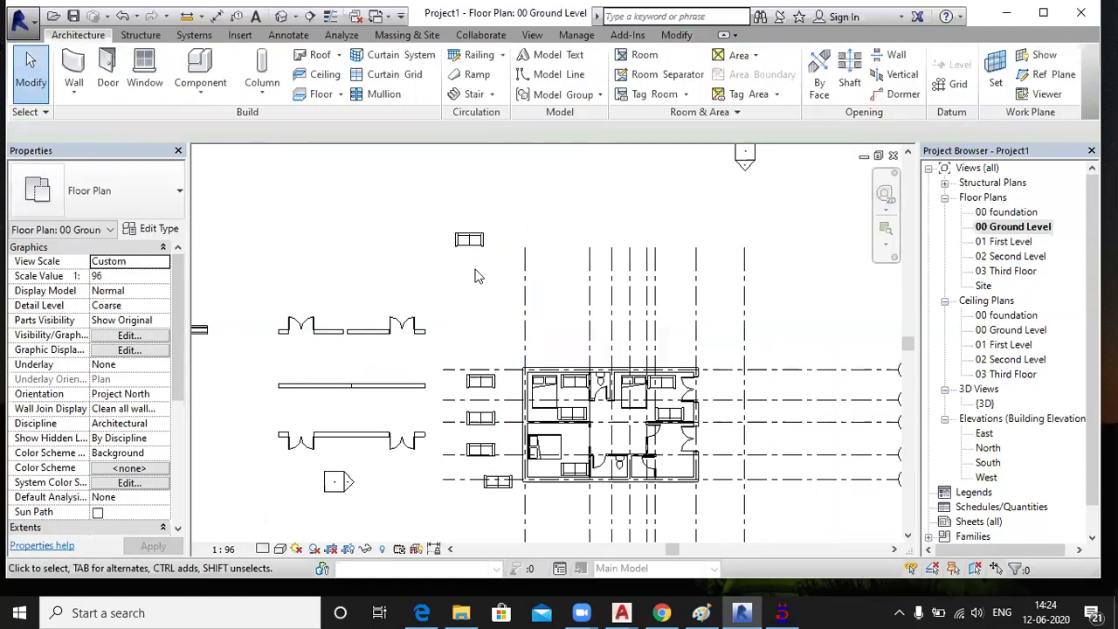
Create a radial array of the sofa with 6 items, Move To Last, an angle of 180 degrees and a rotation centre below the sofa
click(469, 240)
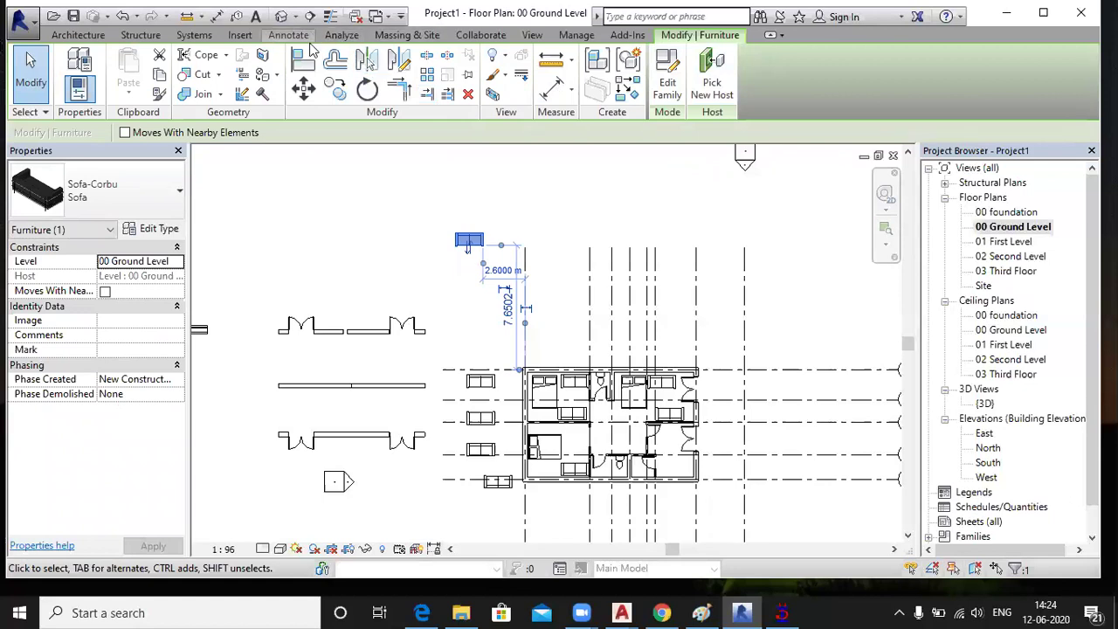
click(427, 77)
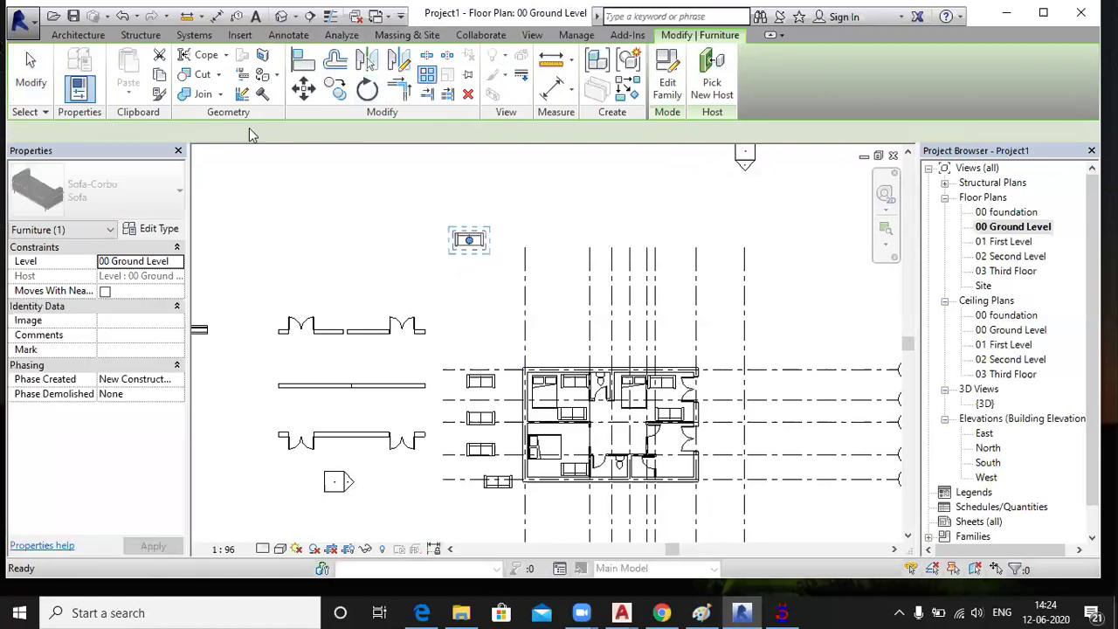
click(146, 133)
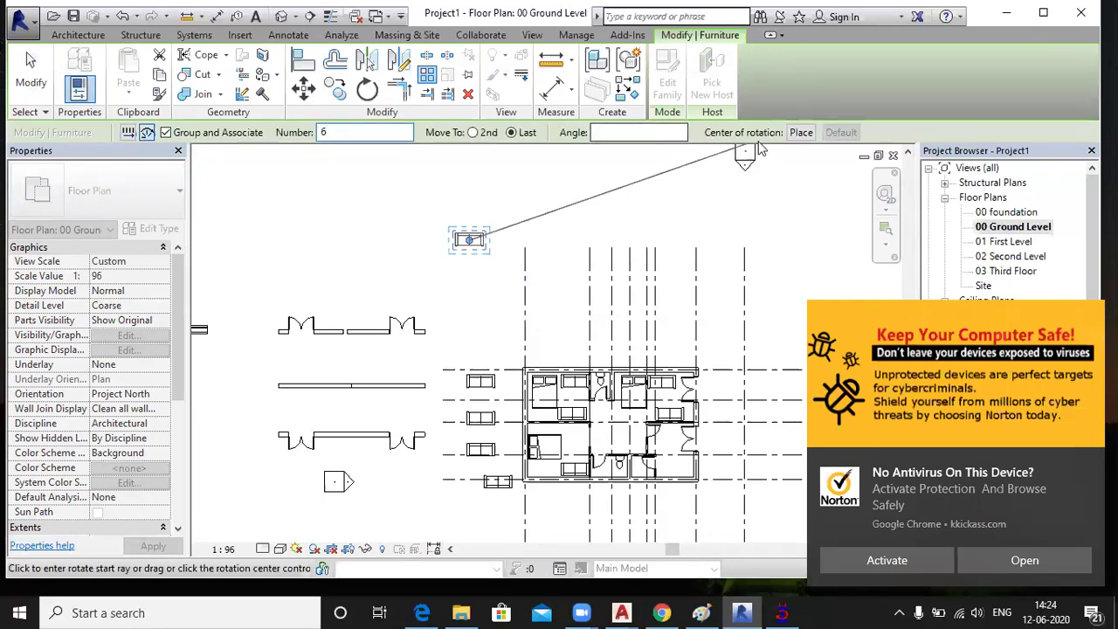
click(796, 134)
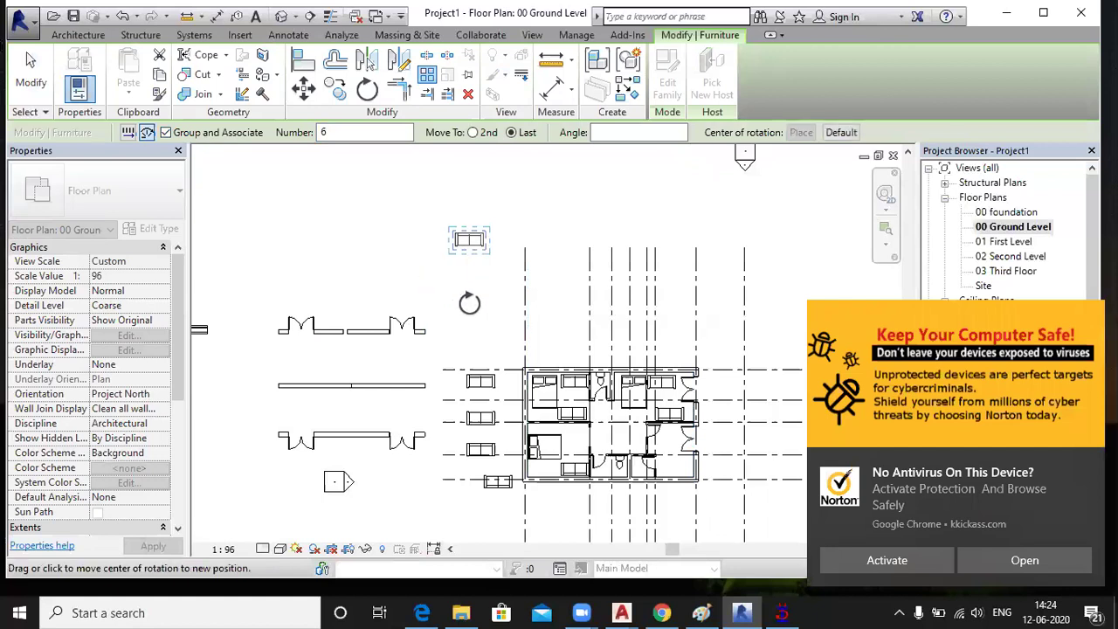
click(470, 302)
click(470, 240)
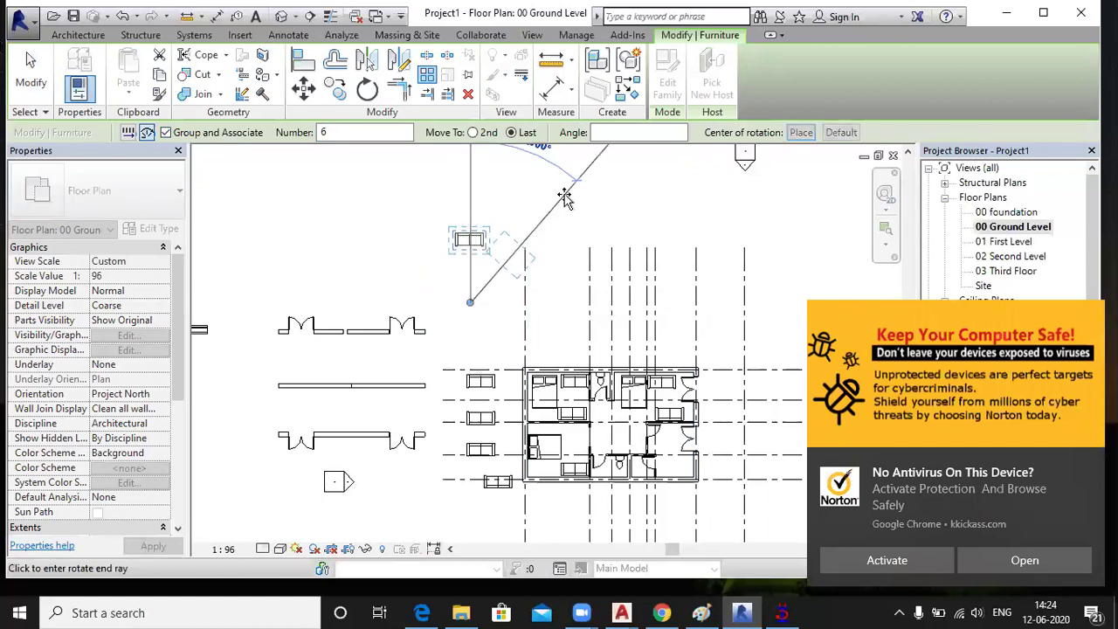
click(600, 136)
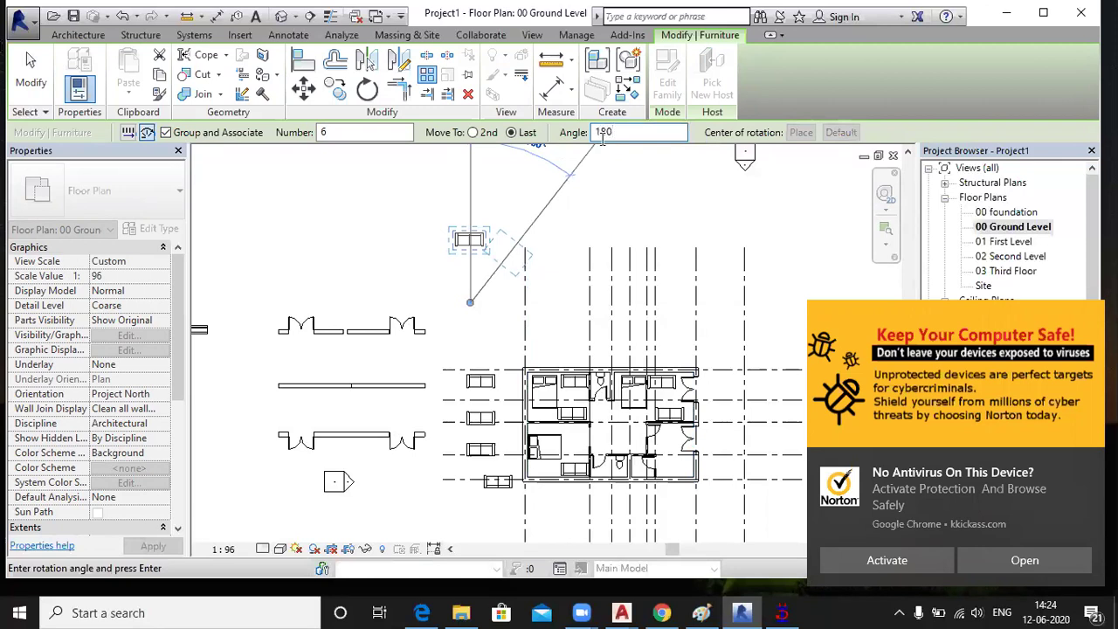
key(Return)
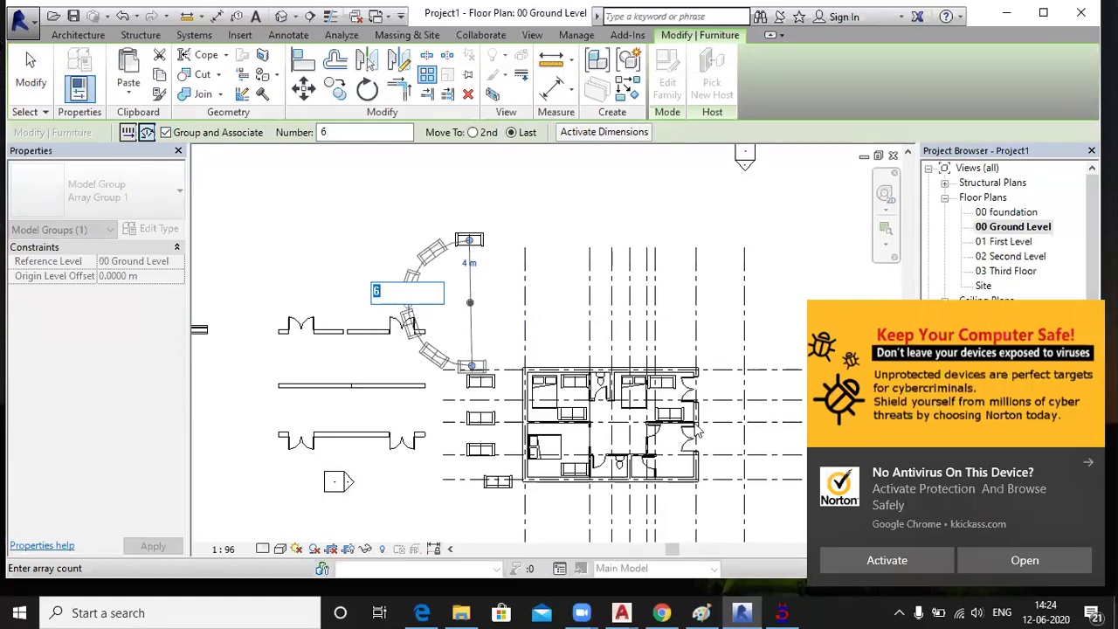
click(1088, 466)
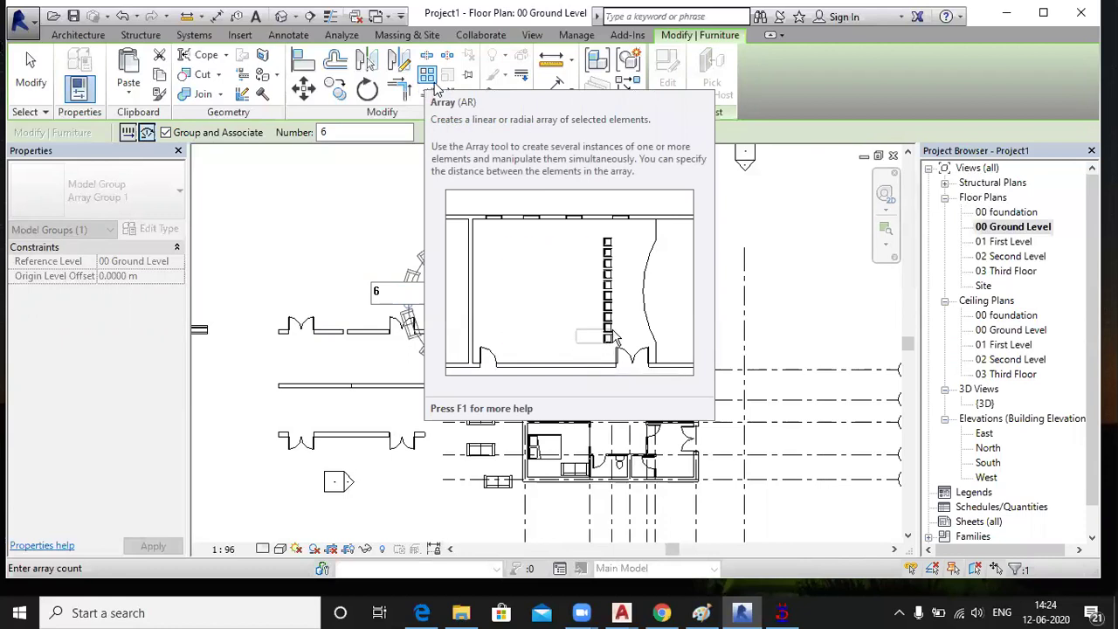
click(377, 178)
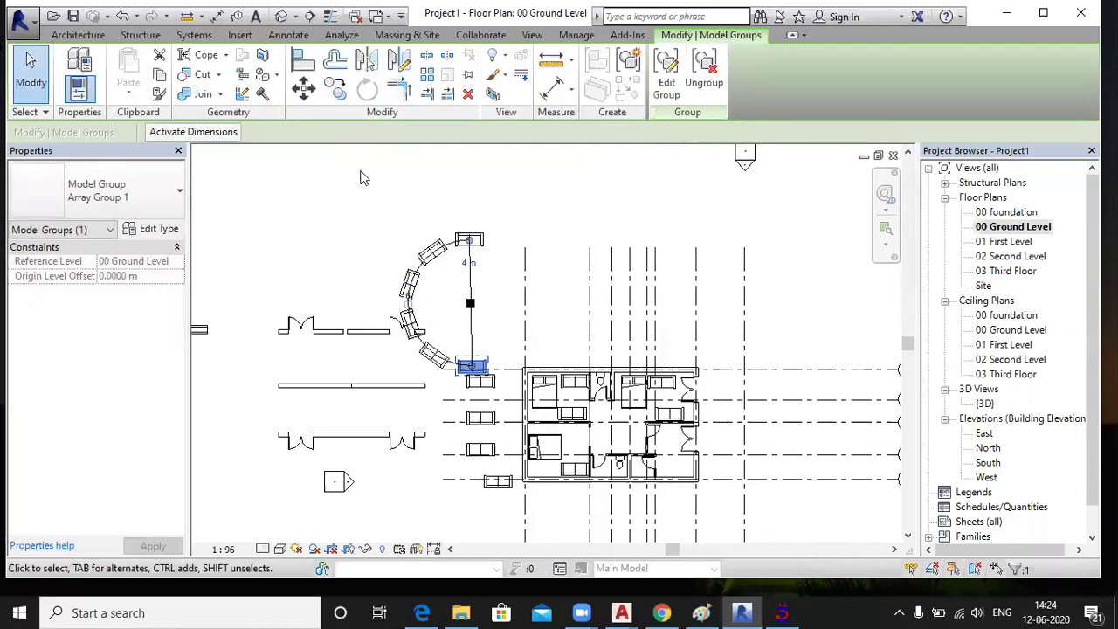
click(362, 177)
Draw two horizontal Foundation Wall runs below the existing stacked wall, the first about 12.5 m long and the second slightly longer
scroll(519, 179, down, 2)
scroll(253, 257, up, 4)
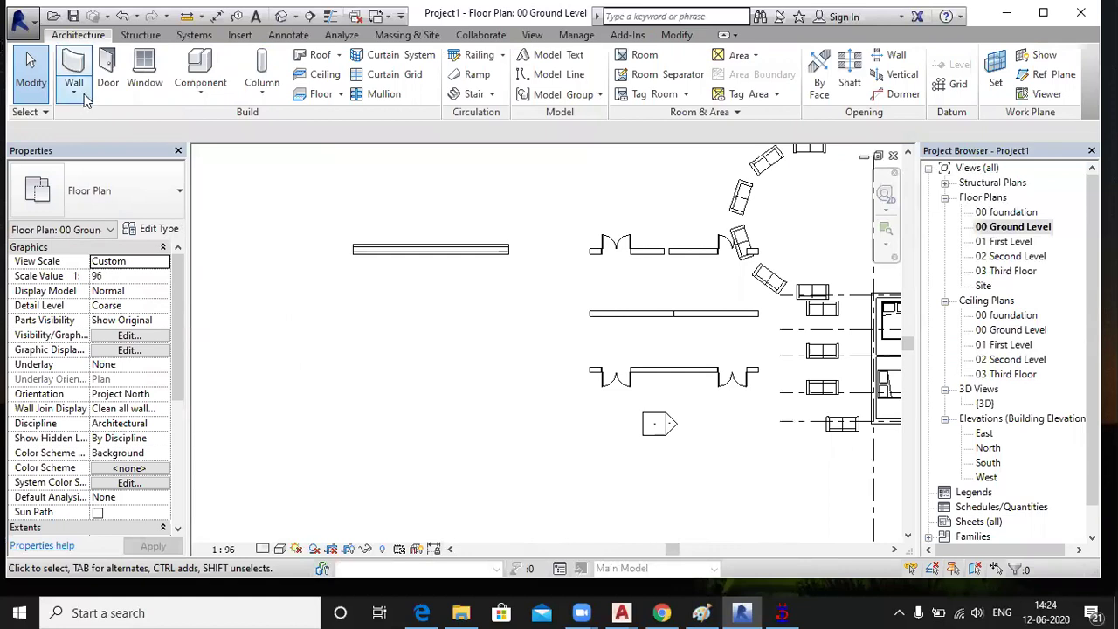
click(74, 63)
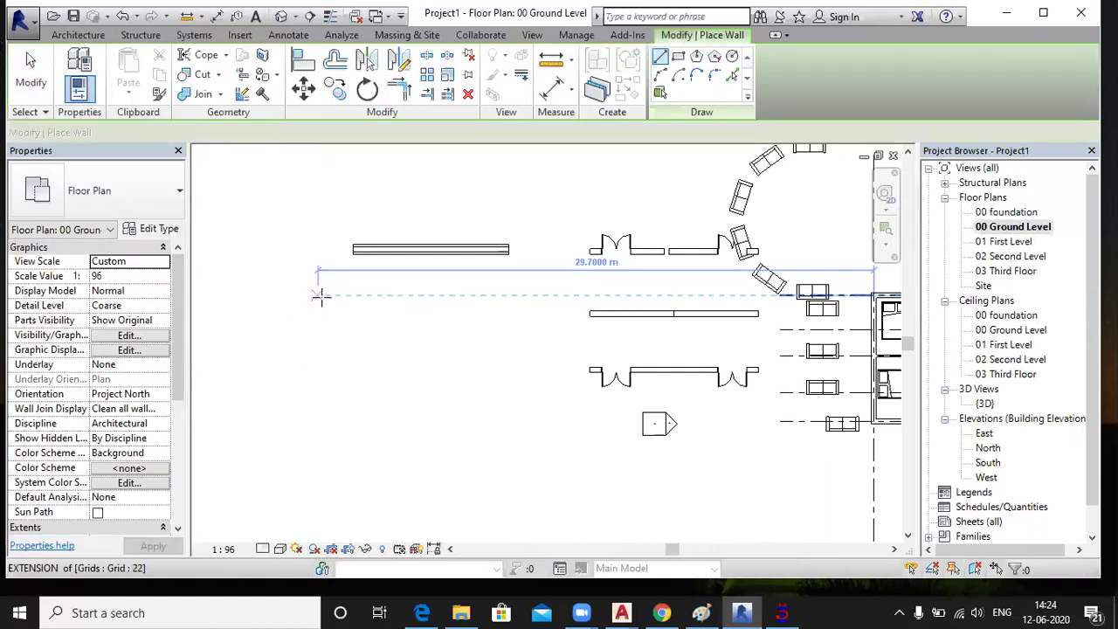
click(275, 311)
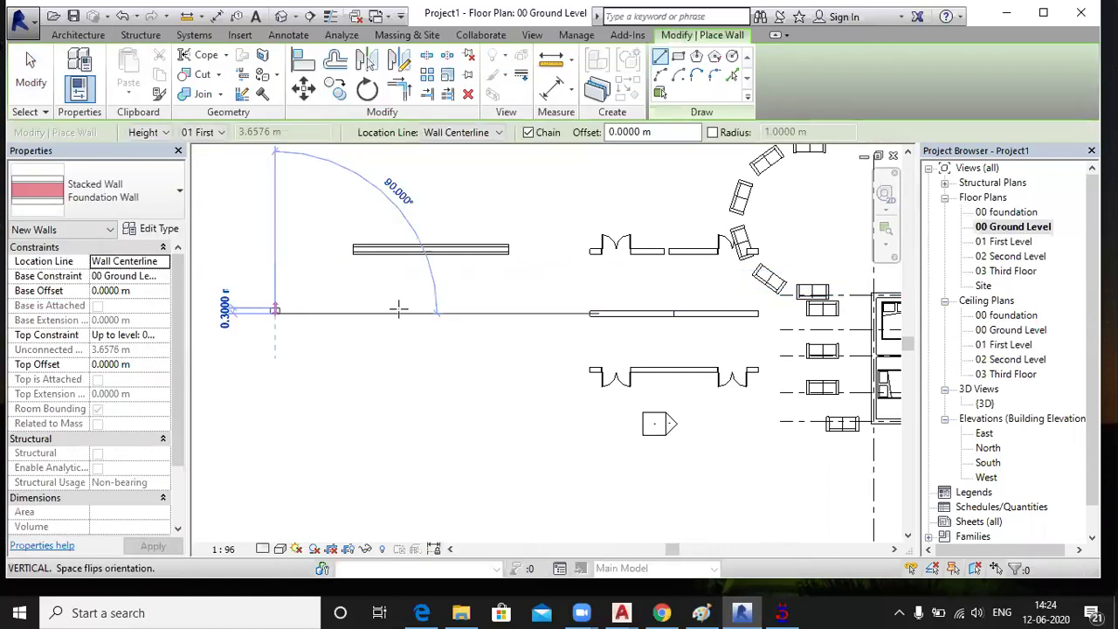
click(507, 313)
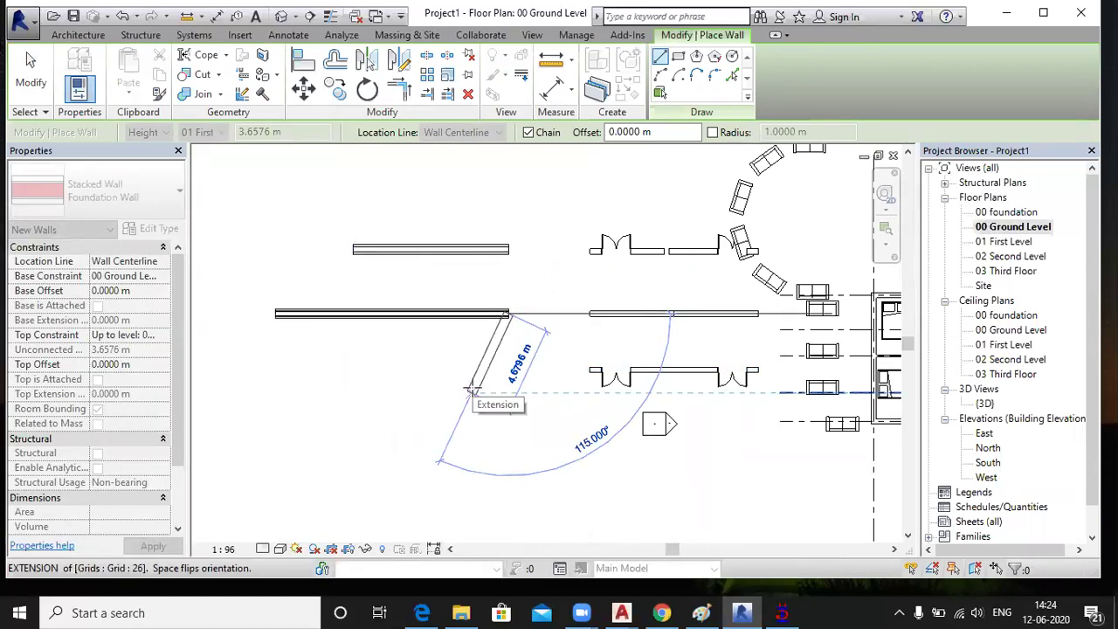
key(Escape)
click(275, 382)
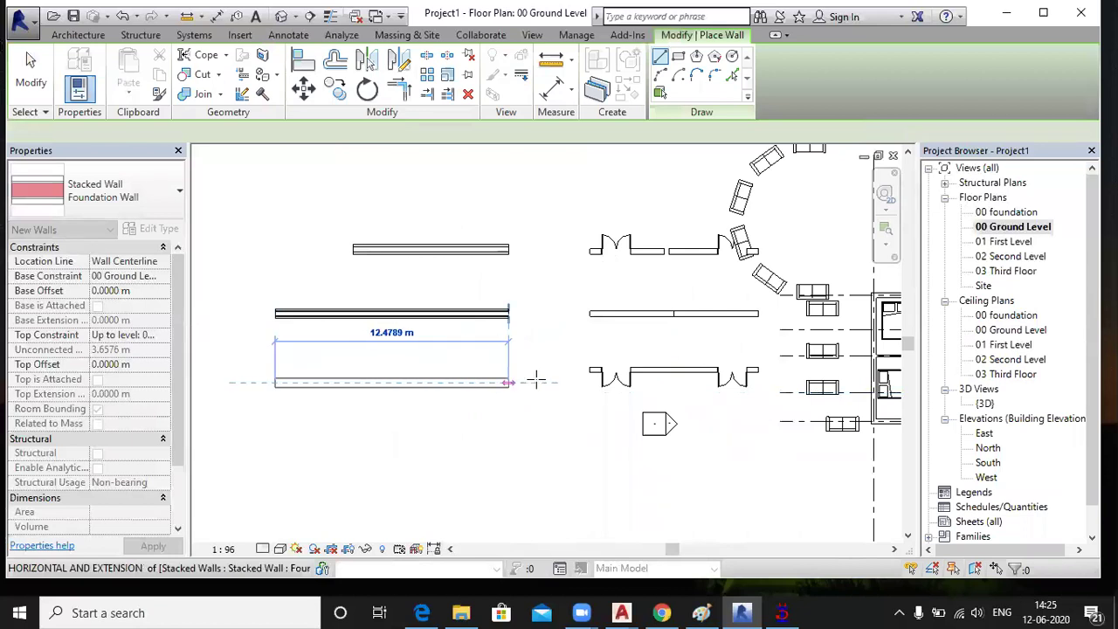
click(537, 381)
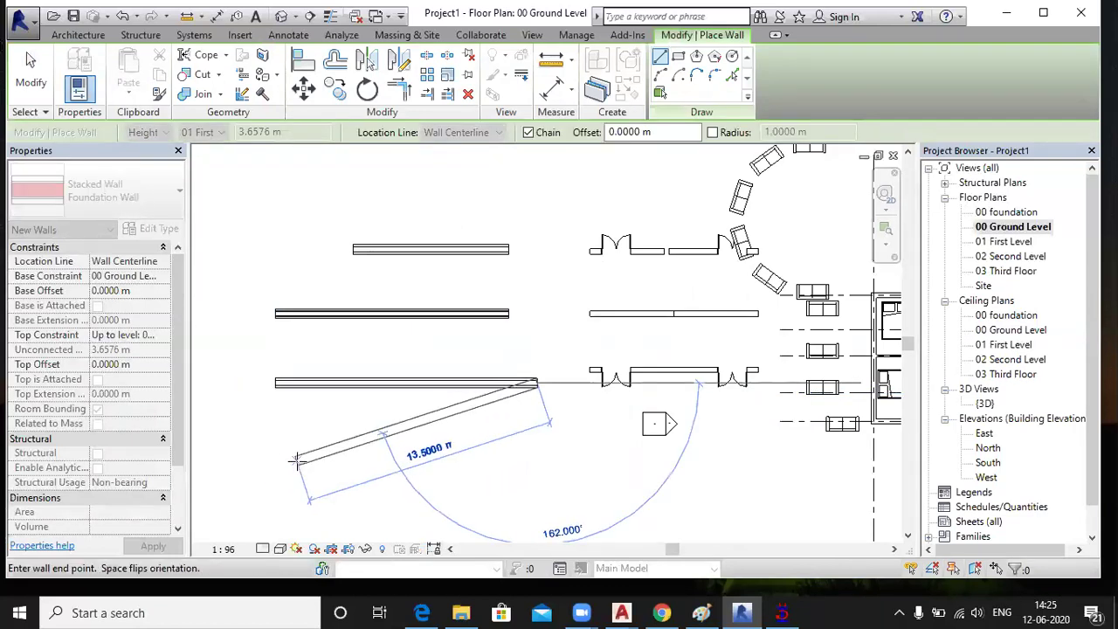
key(Escape)
Draw a vertical Foundation Wall about 16 m long crossing the three horizontal stacked walls
click(445, 173)
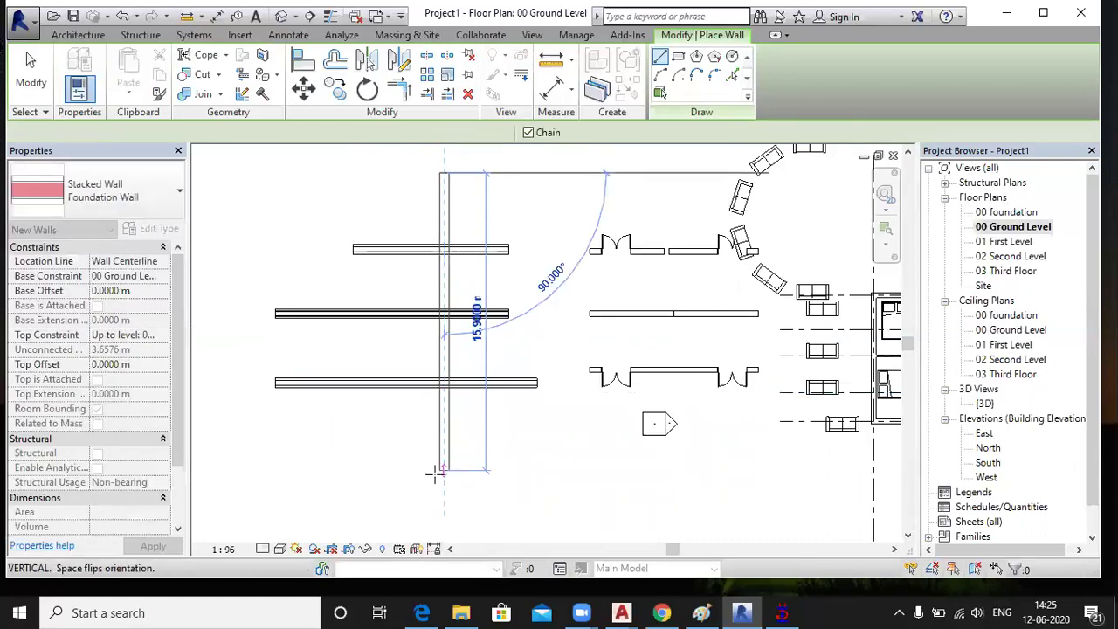
click(444, 474)
key(Escape)
key(Escape)
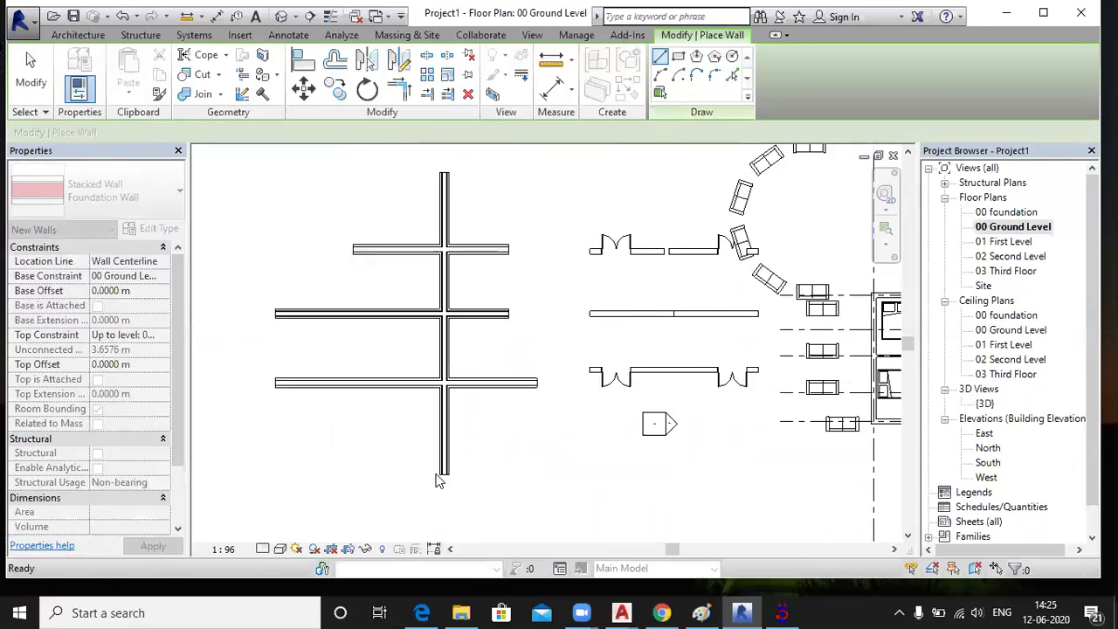
key(Escape)
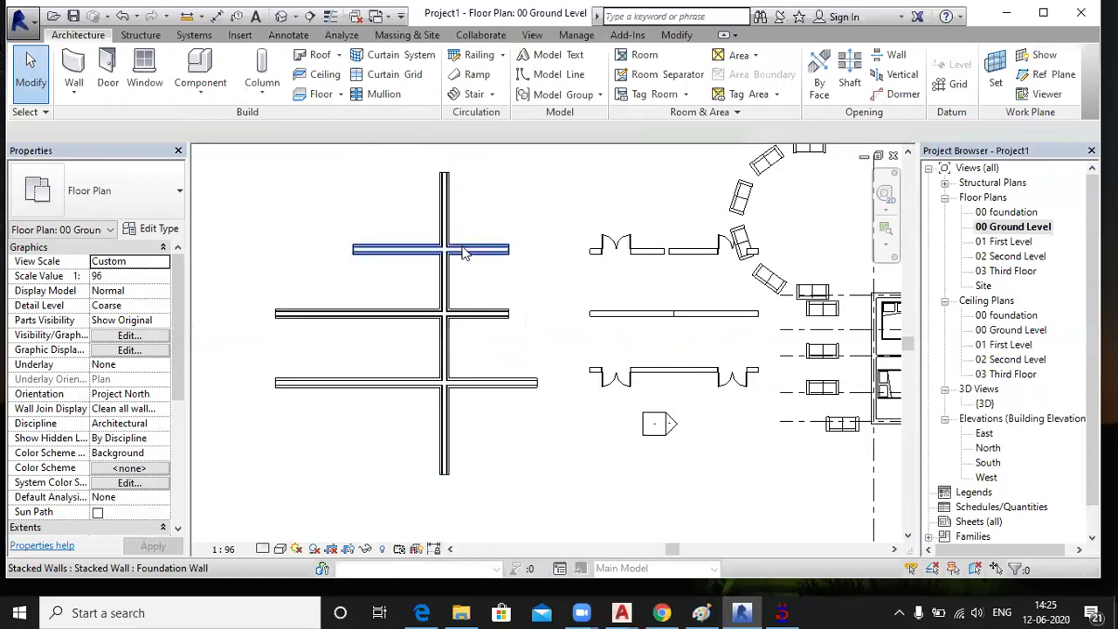
Trim the uppermost horizontal wall and the vertical wall to a corner, keeping their left and lower parts, and undo the trim
click(462, 250)
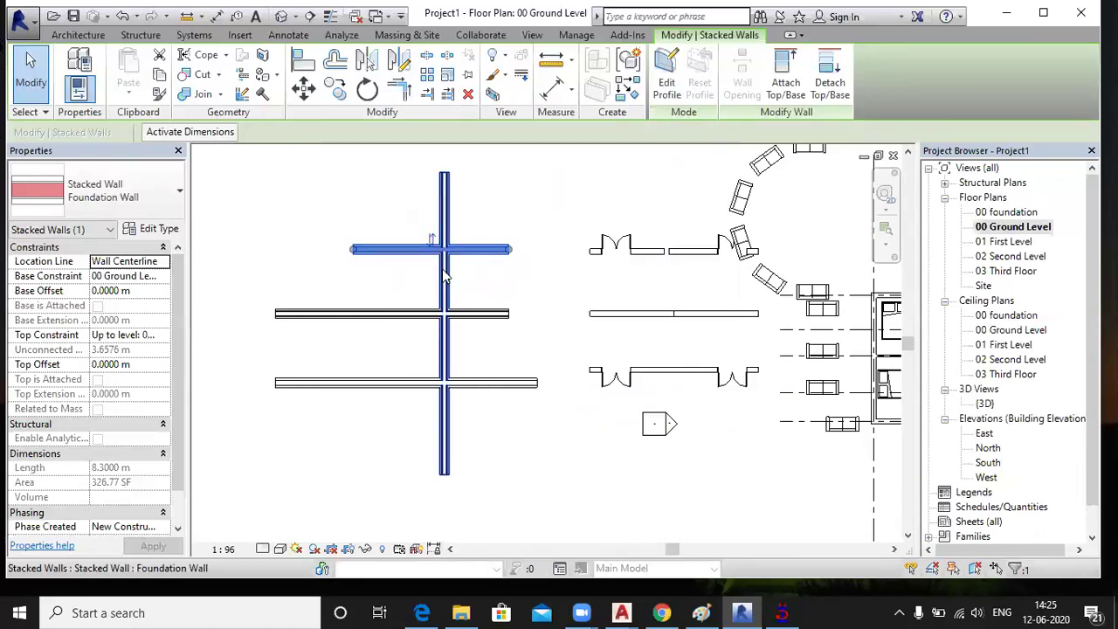
click(400, 90)
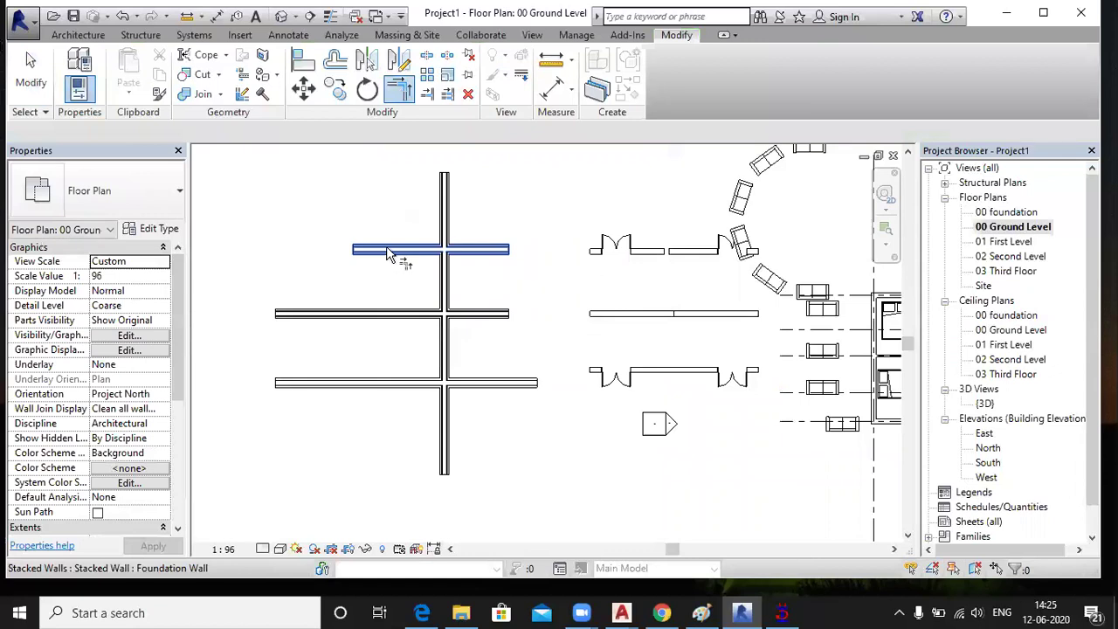
click(389, 251)
click(444, 281)
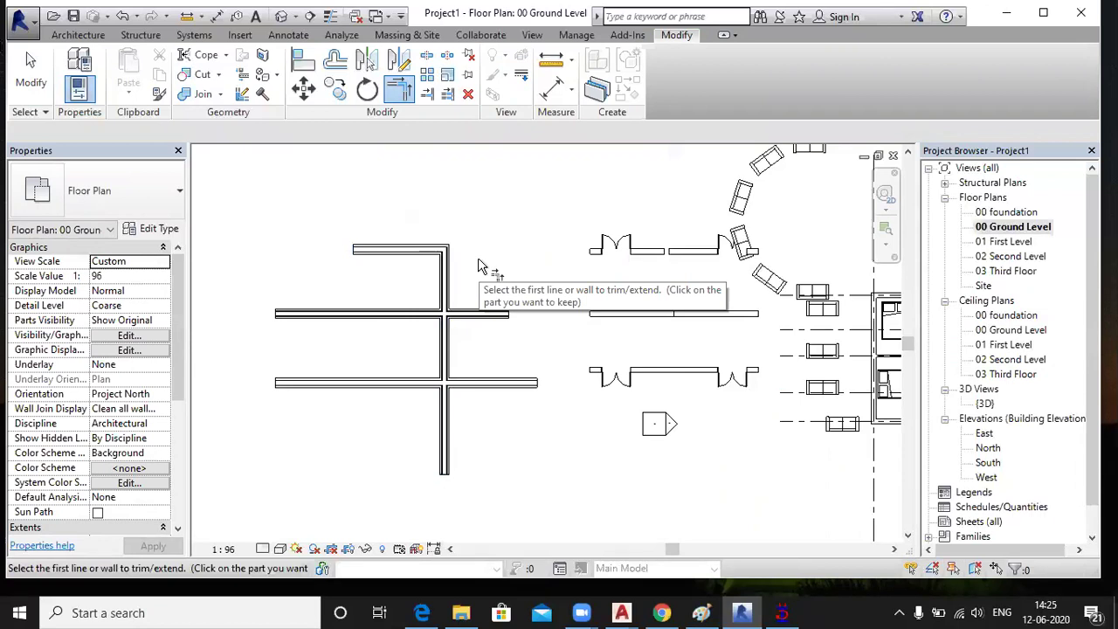
key(ctrl+z)
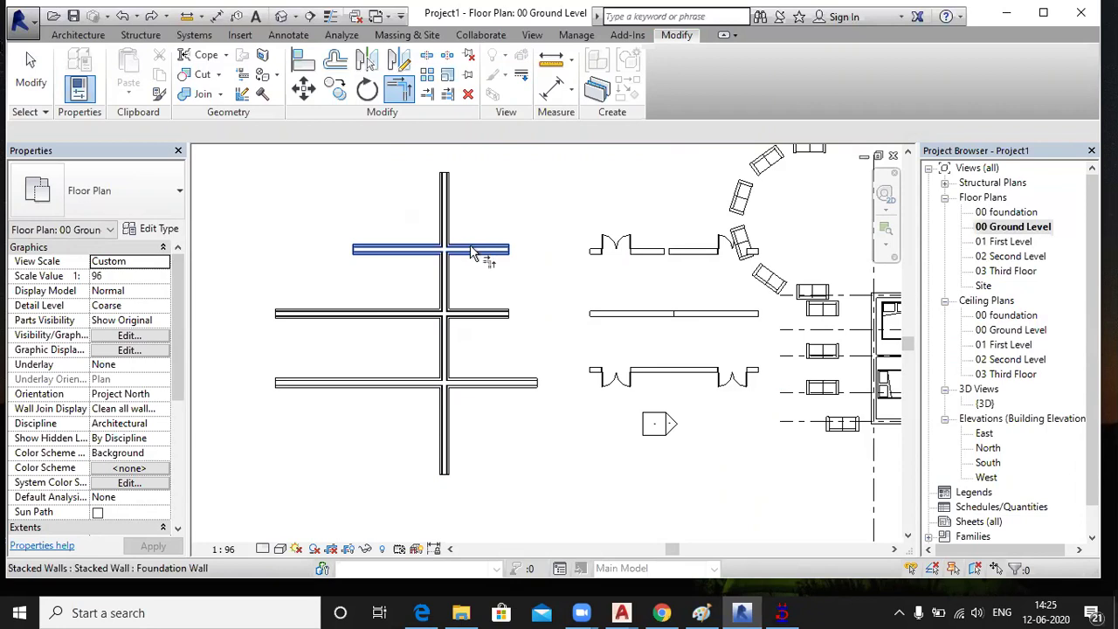
Trim the same two walls to a corner, keeping the vertical wall's upper part and the horizontal wall's right part, and undo it
click(445, 217)
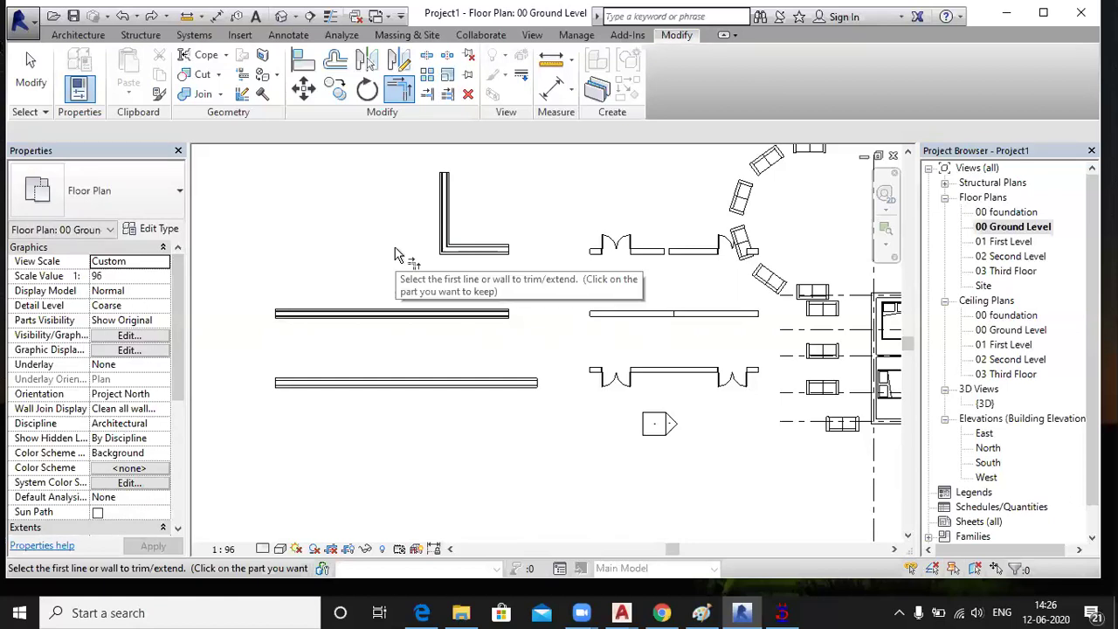
key(ctrl+z)
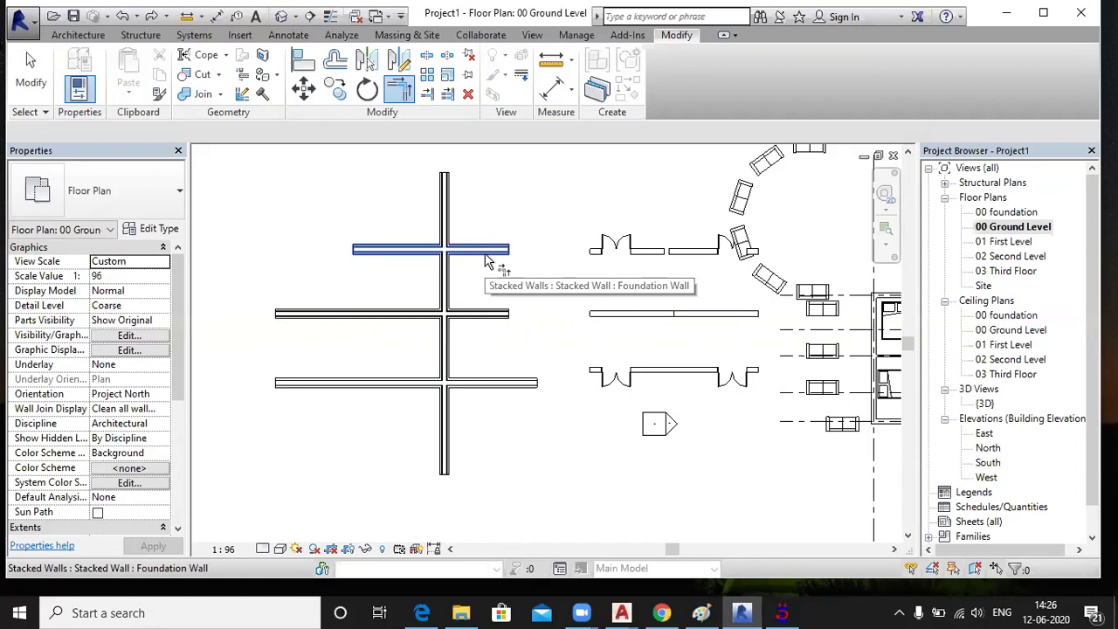
Repeat the corner trim twice, keeping the uppermost horizontal wall's left part and the vertical wall's lower part, undoing it each time
click(388, 253)
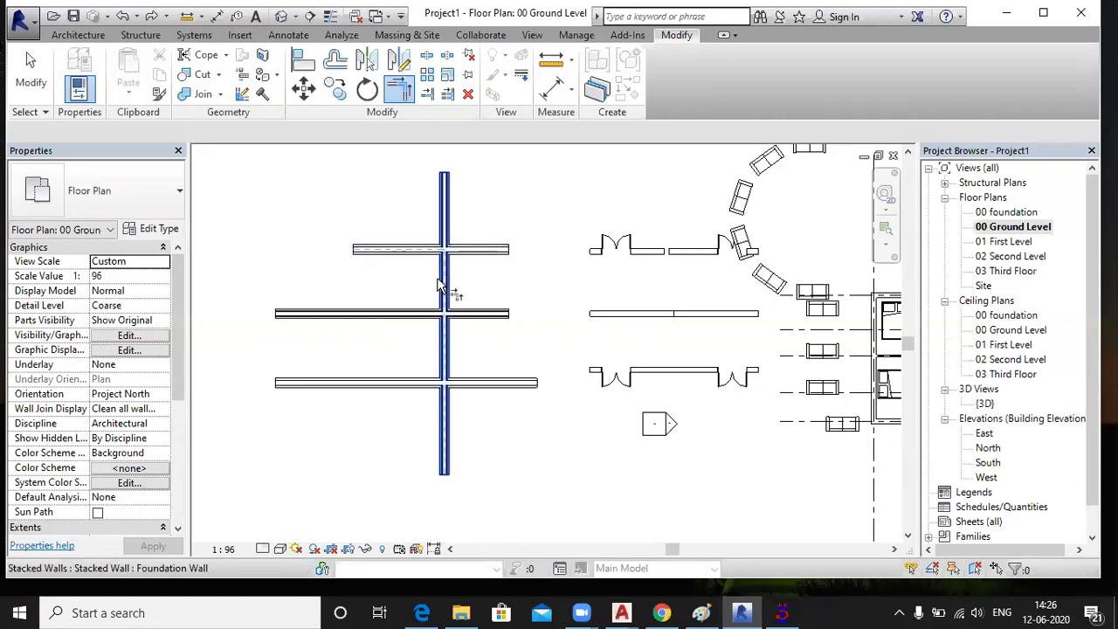
click(439, 279)
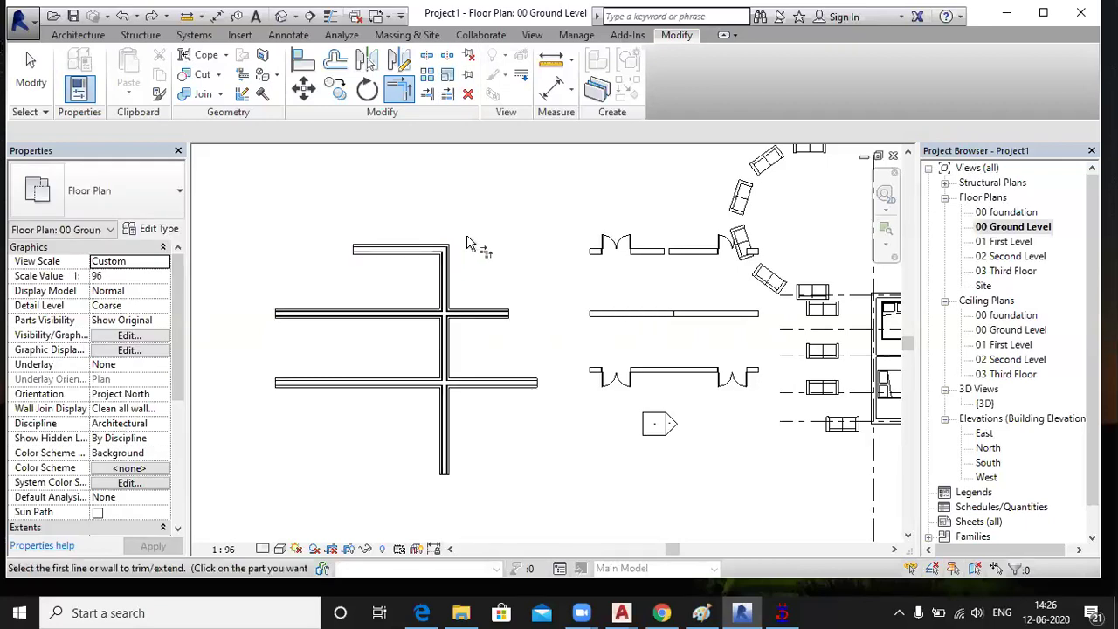
key(ctrl+z)
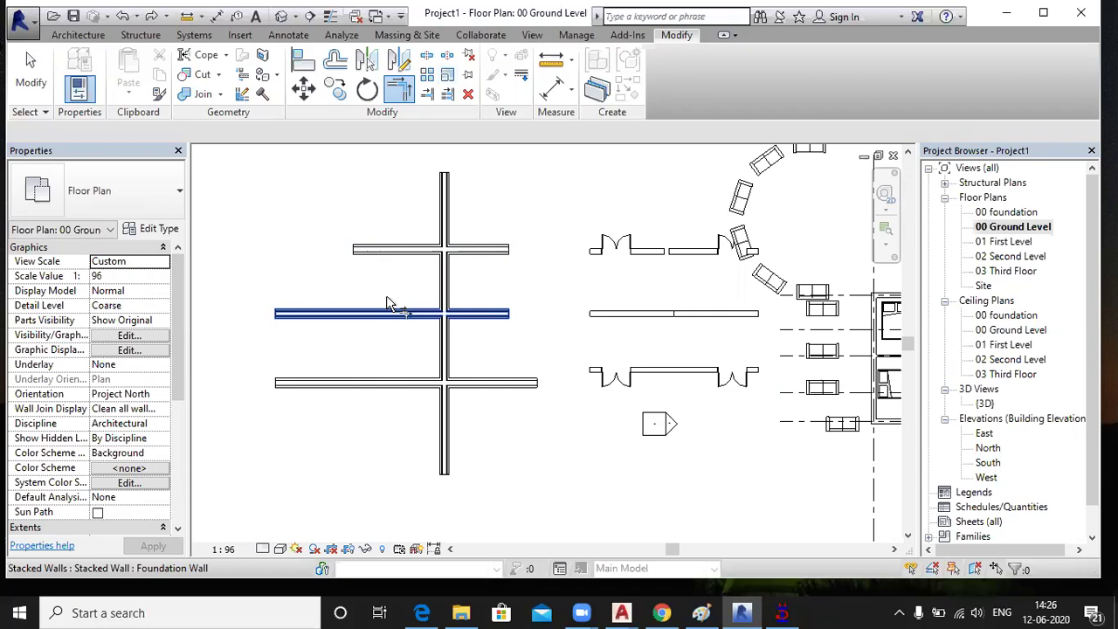
key(Escape)
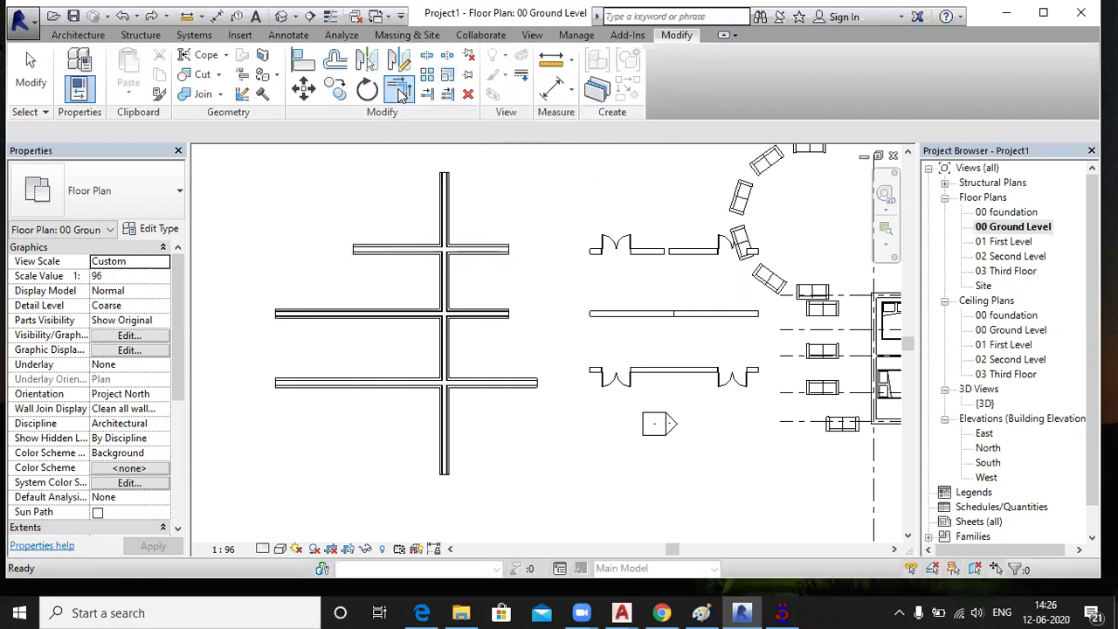
click(402, 108)
click(384, 250)
click(444, 288)
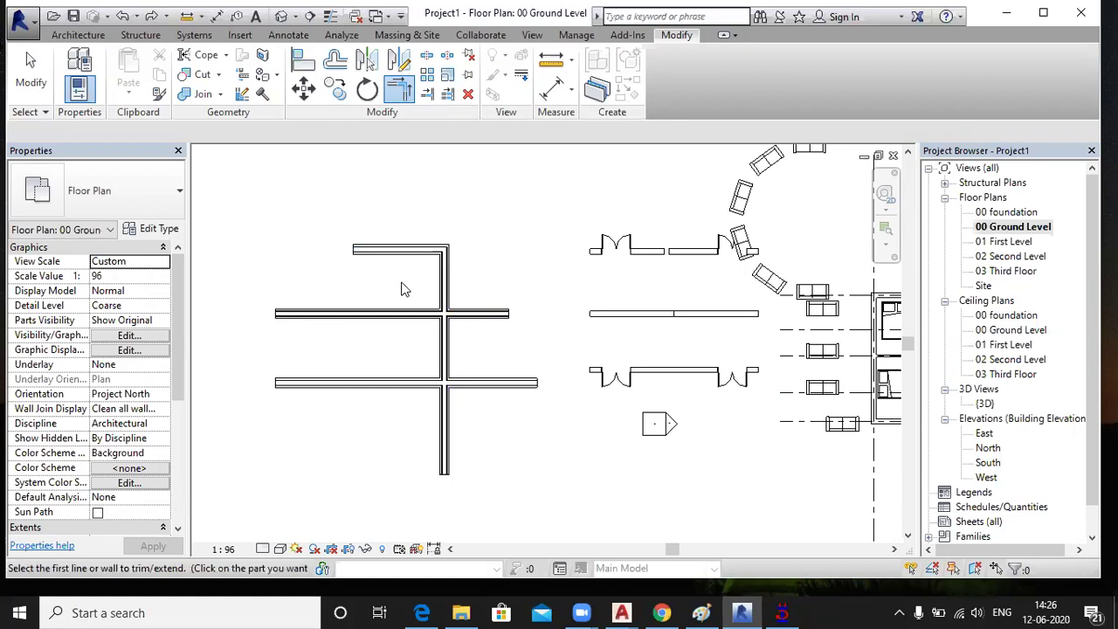
key(ctrl+z)
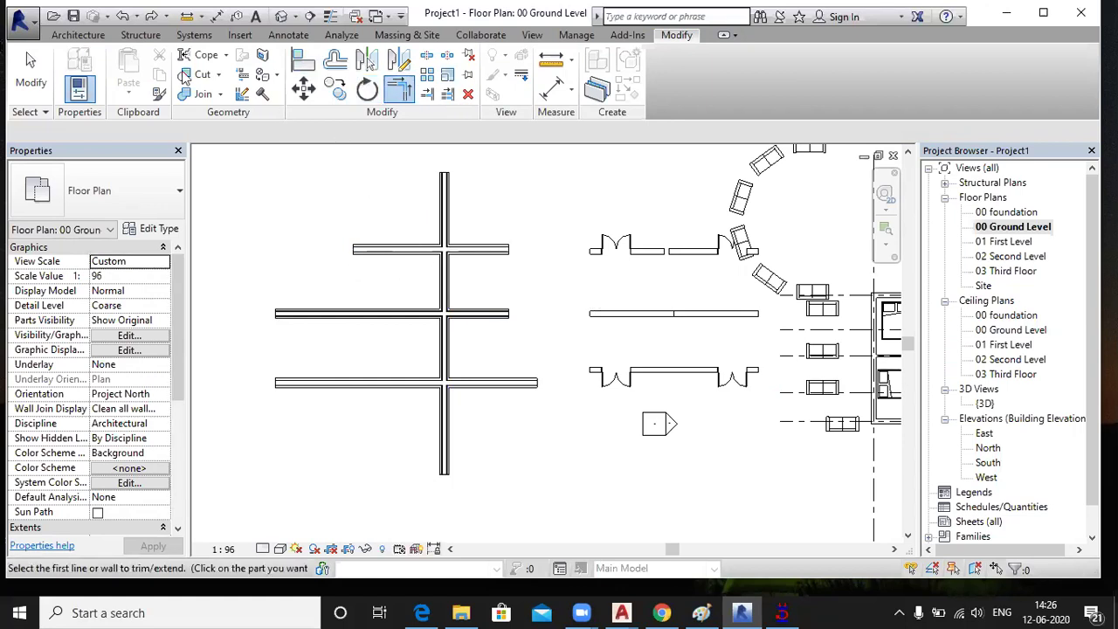
Draw a short horizontal Foundation Wall below the lowest crossing wall, stopping short of the vertical wall on its left side
click(77, 35)
click(77, 61)
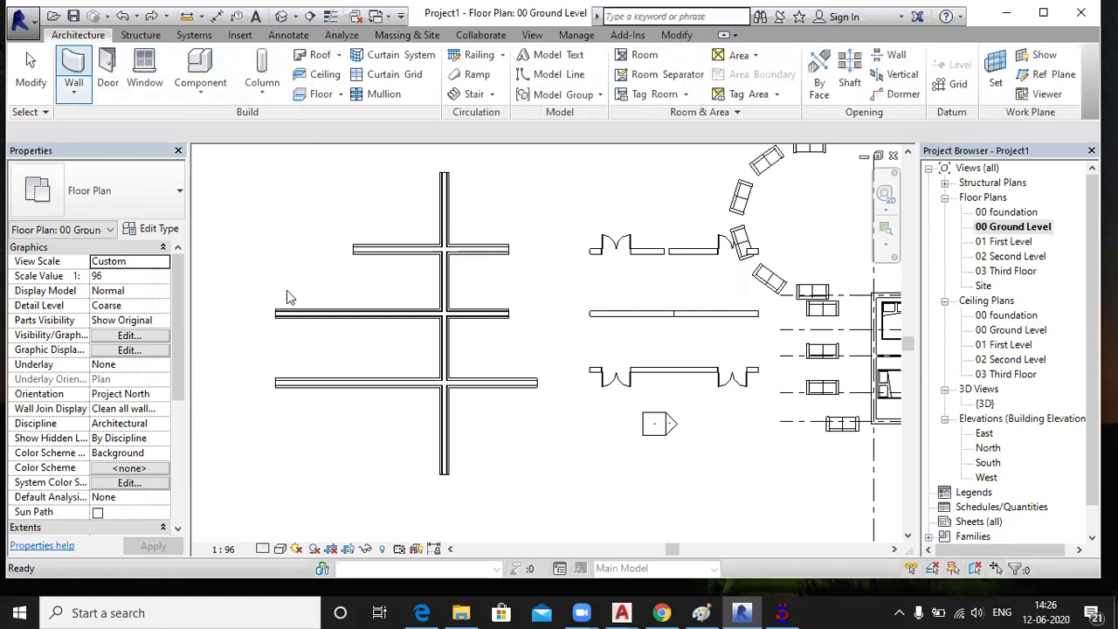
click(248, 501)
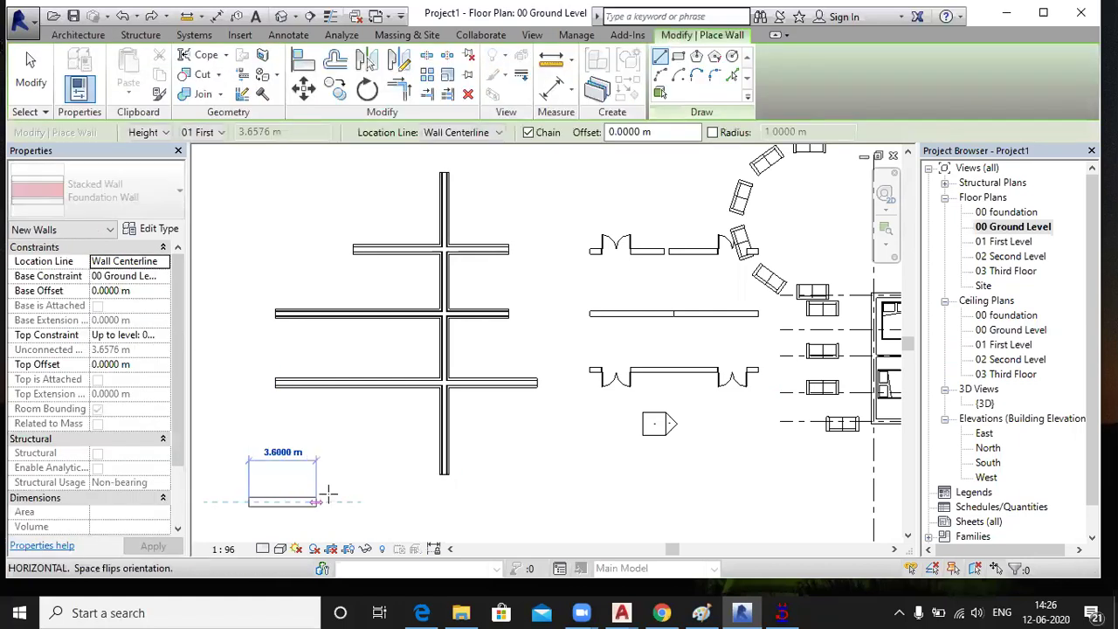
click(385, 501)
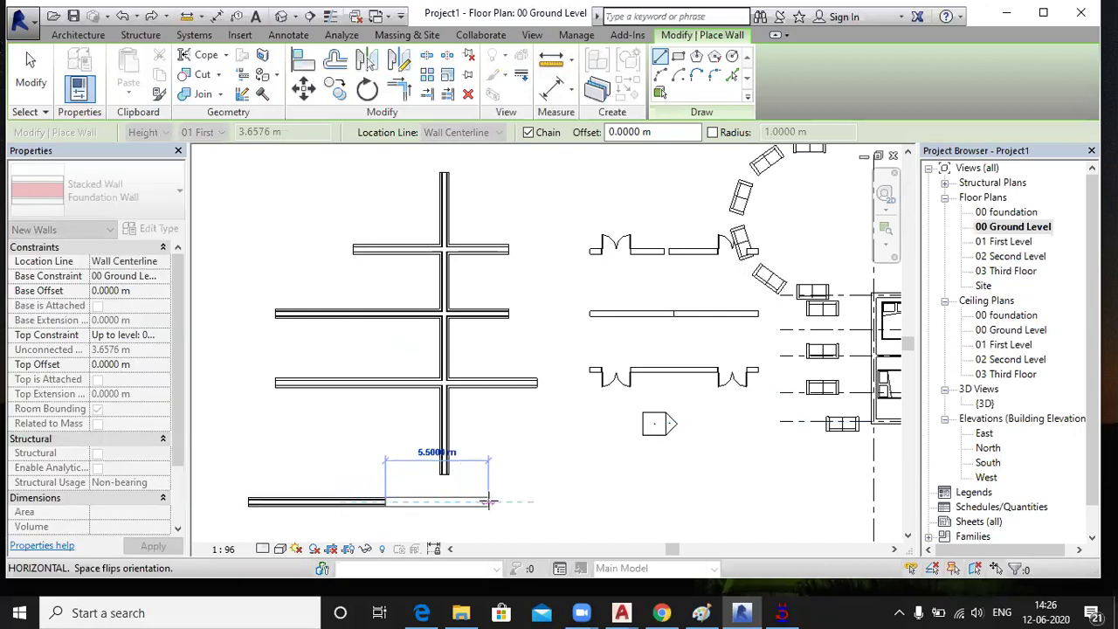
key(Escape)
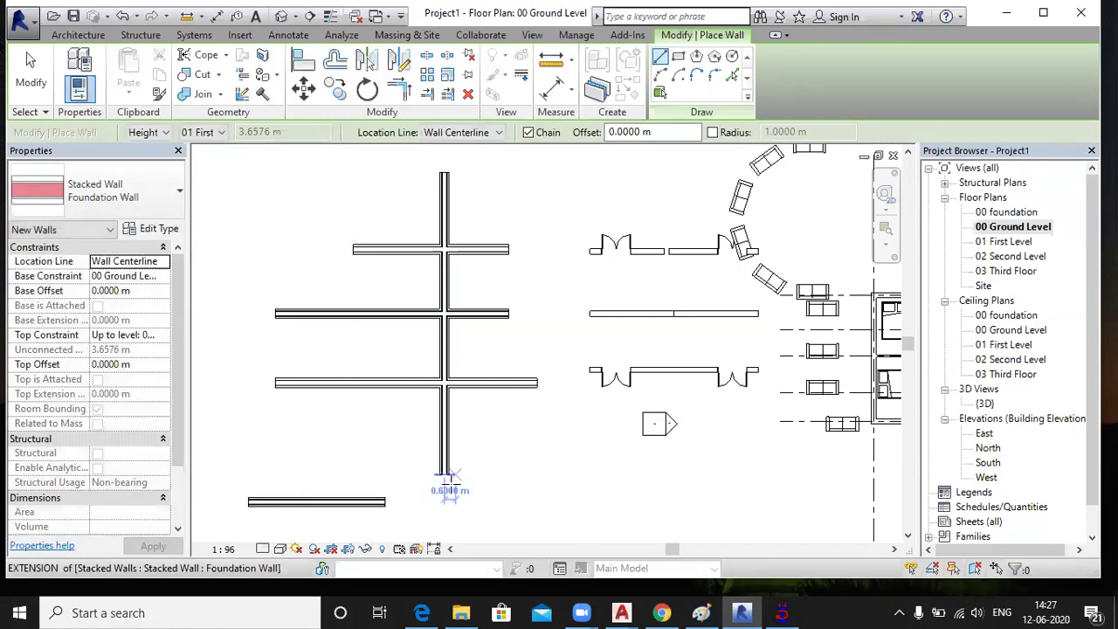
key(Escape)
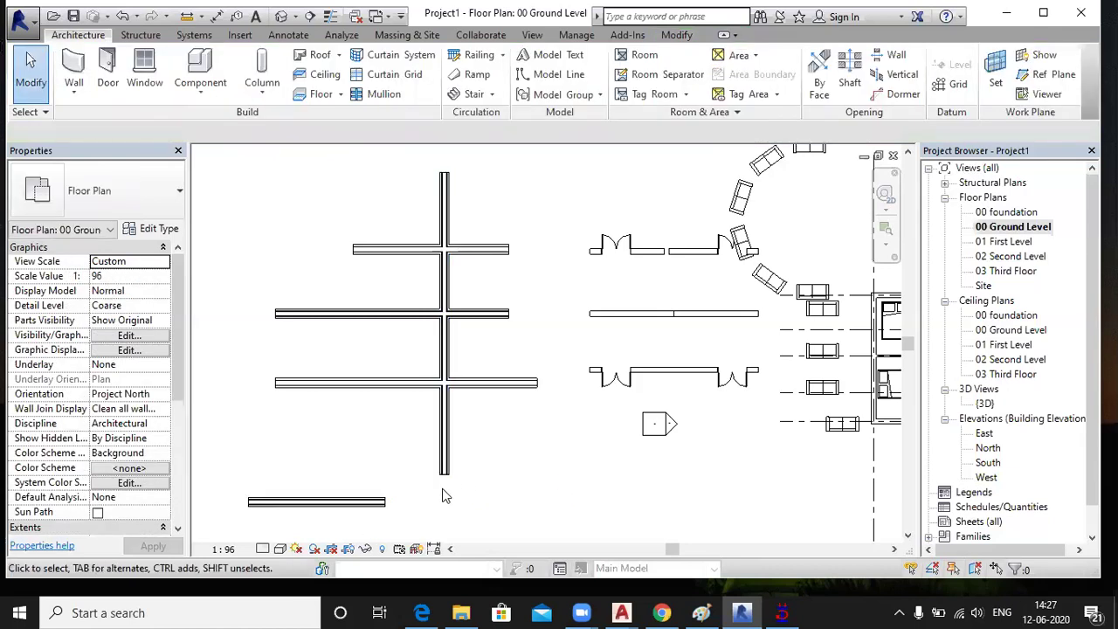
Extend the vertical wall and the new short horizontal wall to meet in a corner with Trim/Extend to Corner
click(367, 505)
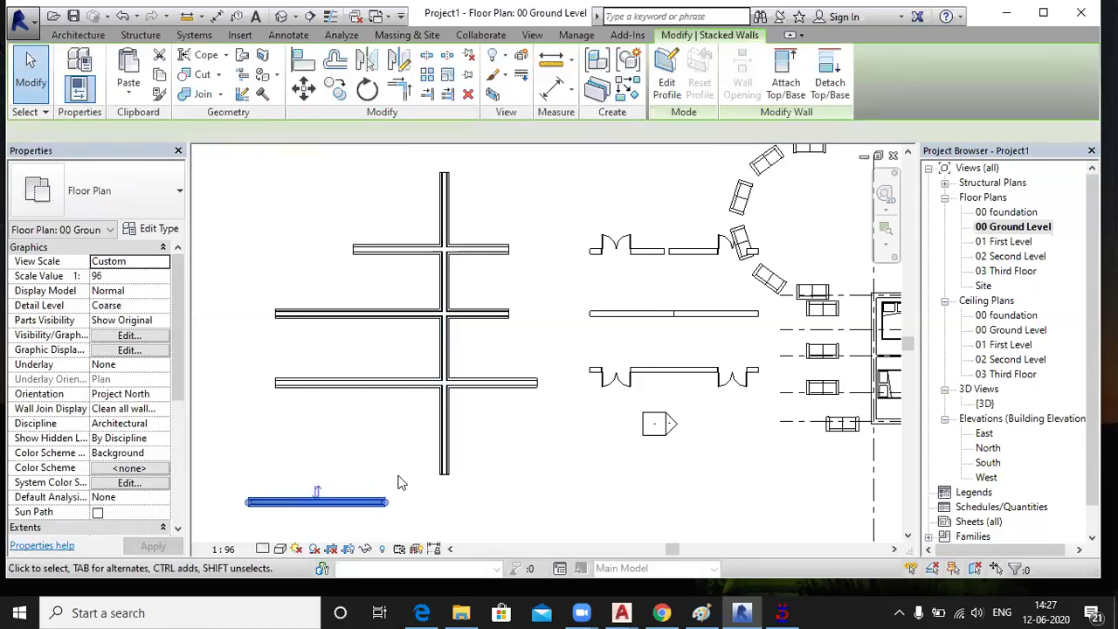
click(395, 90)
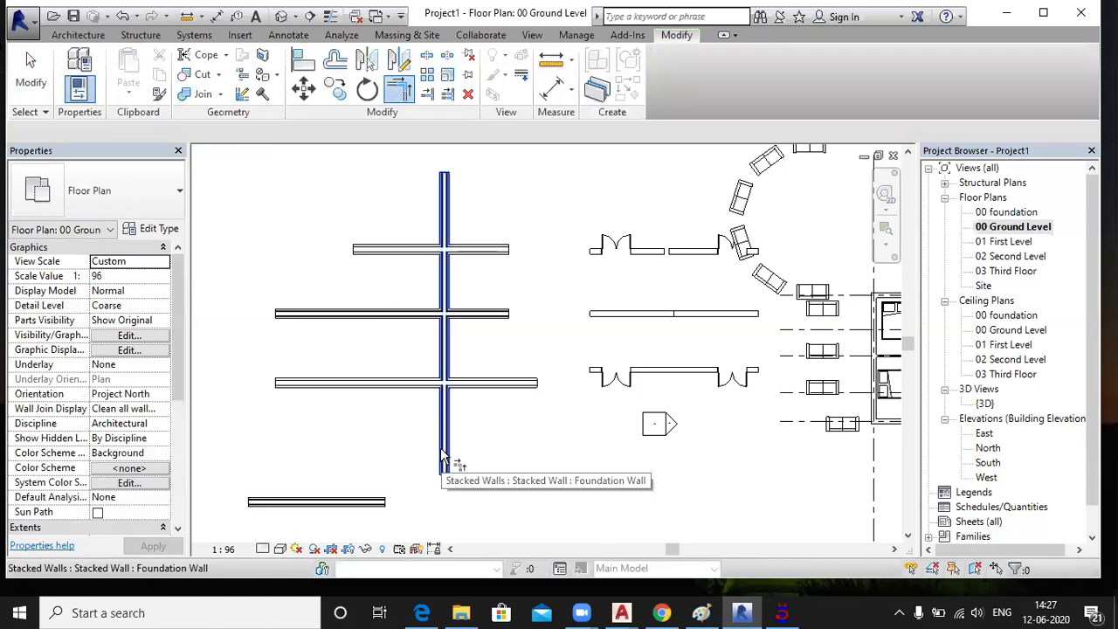
click(443, 458)
click(336, 512)
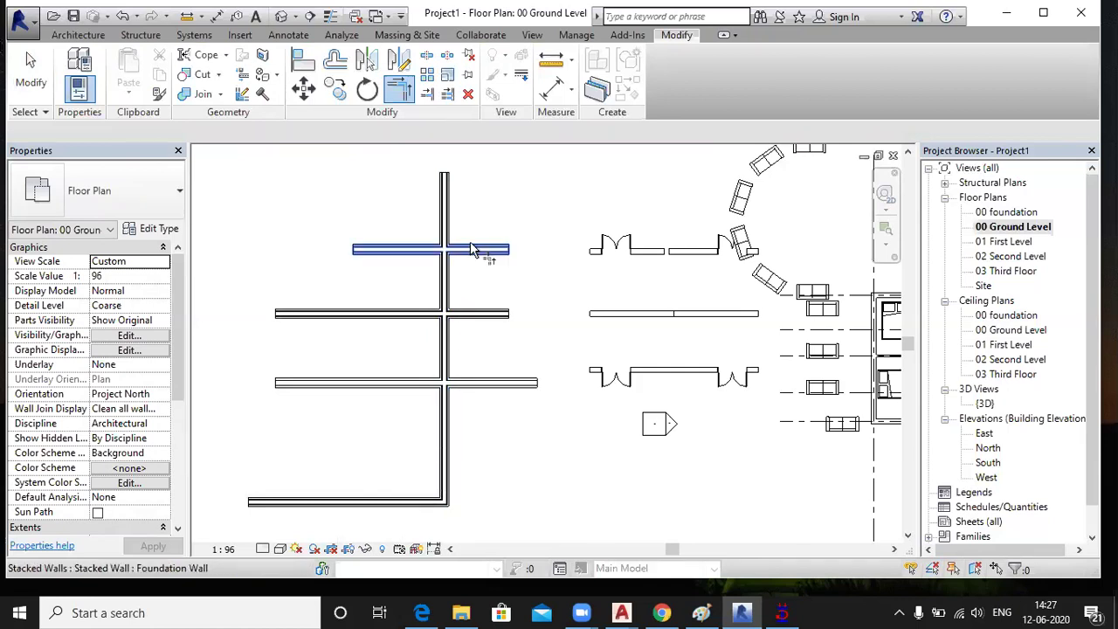
click(442, 252)
key(Escape)
Trim the uppermost horizontal wall against the vertical wall with Trim/Extend Single Element, keeping its left part, and undo the trim
click(429, 98)
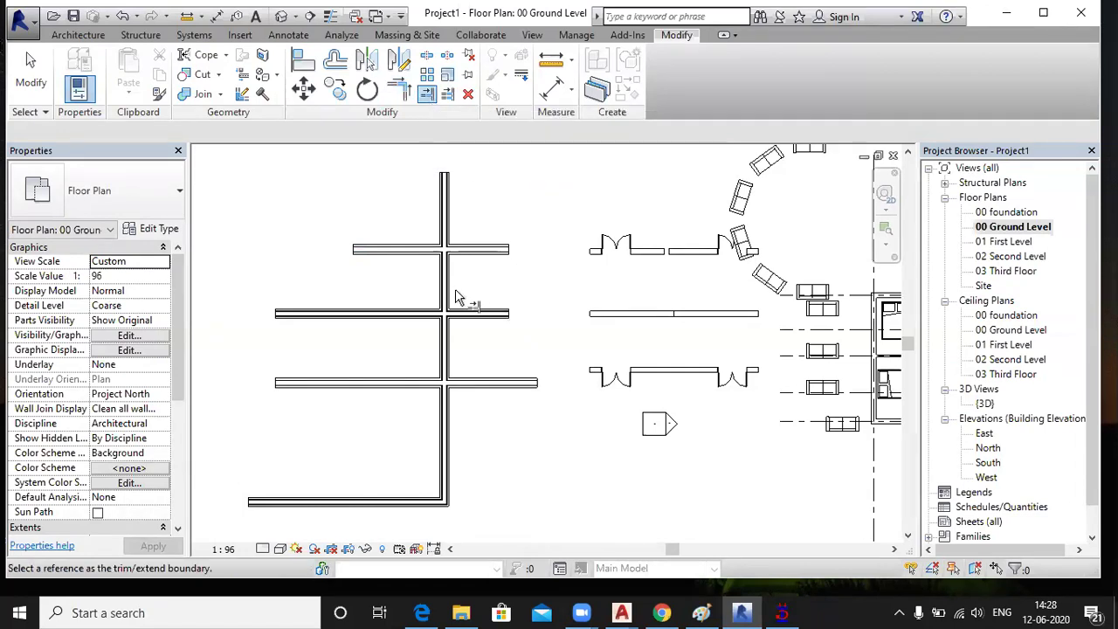
click(390, 254)
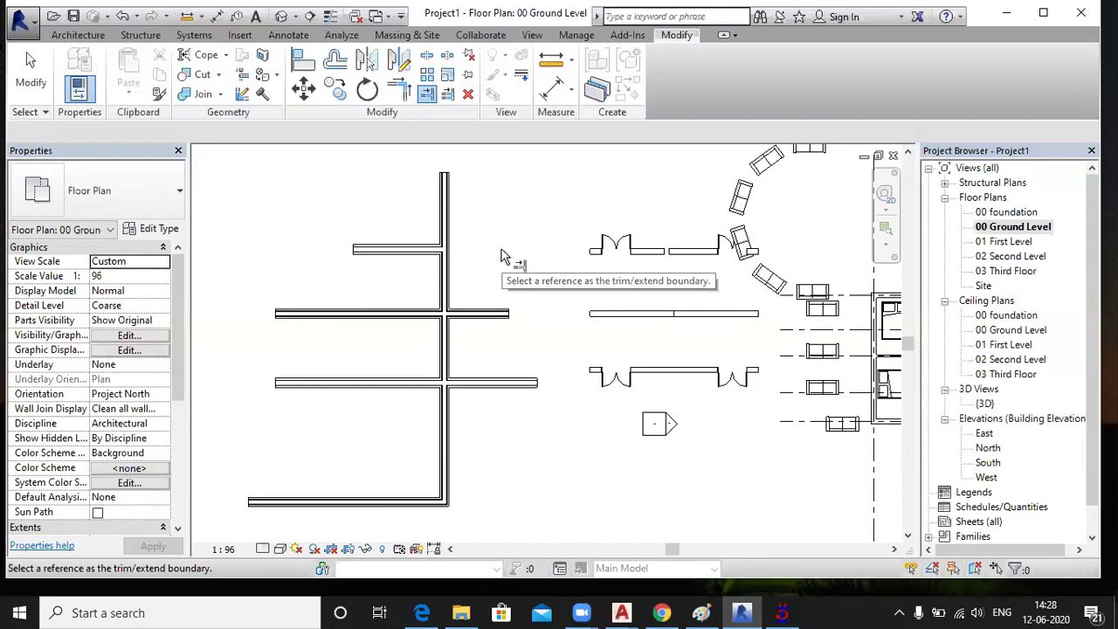
key(ctrl+z)
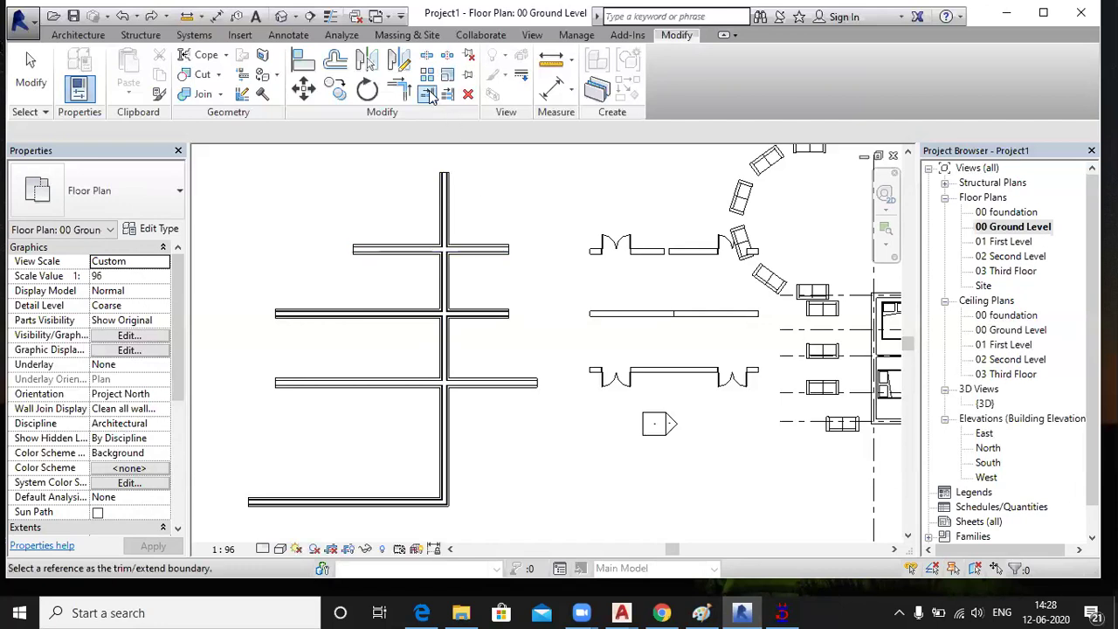
key(Escape)
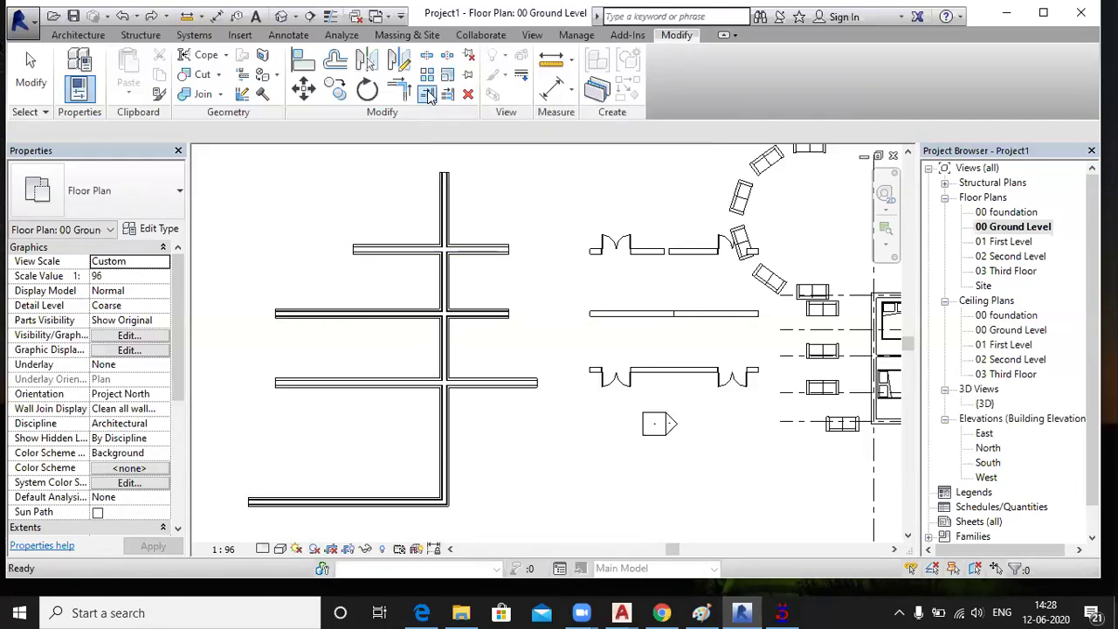
Trim the uppermost horizontal wall with Trim/Extend Single Element, using the vertical wall as boundary and keeping the left part
click(429, 96)
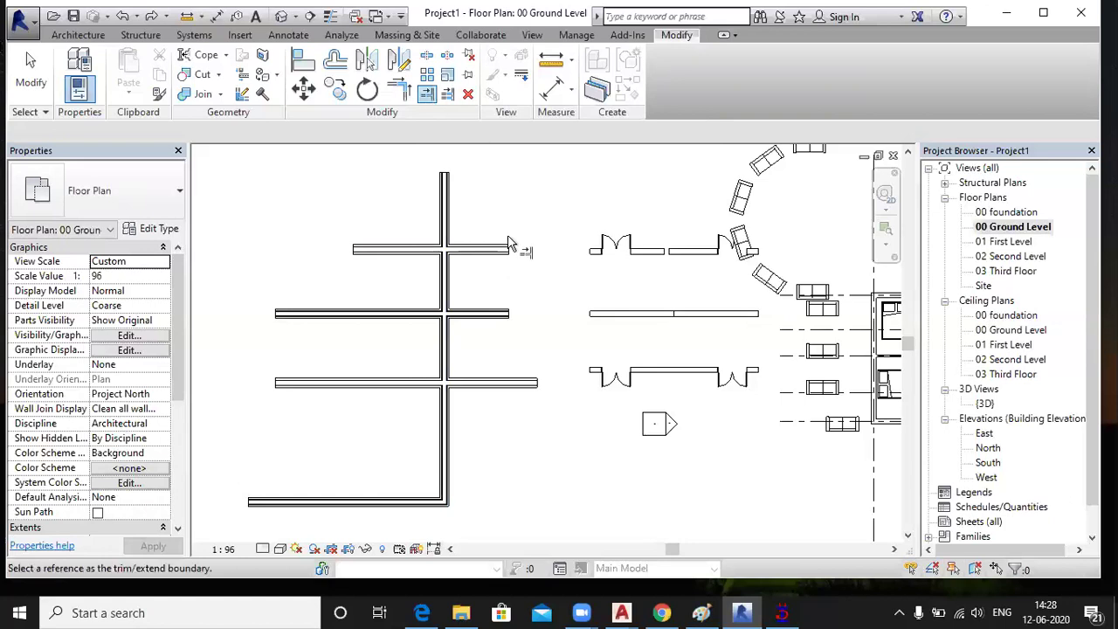
click(443, 289)
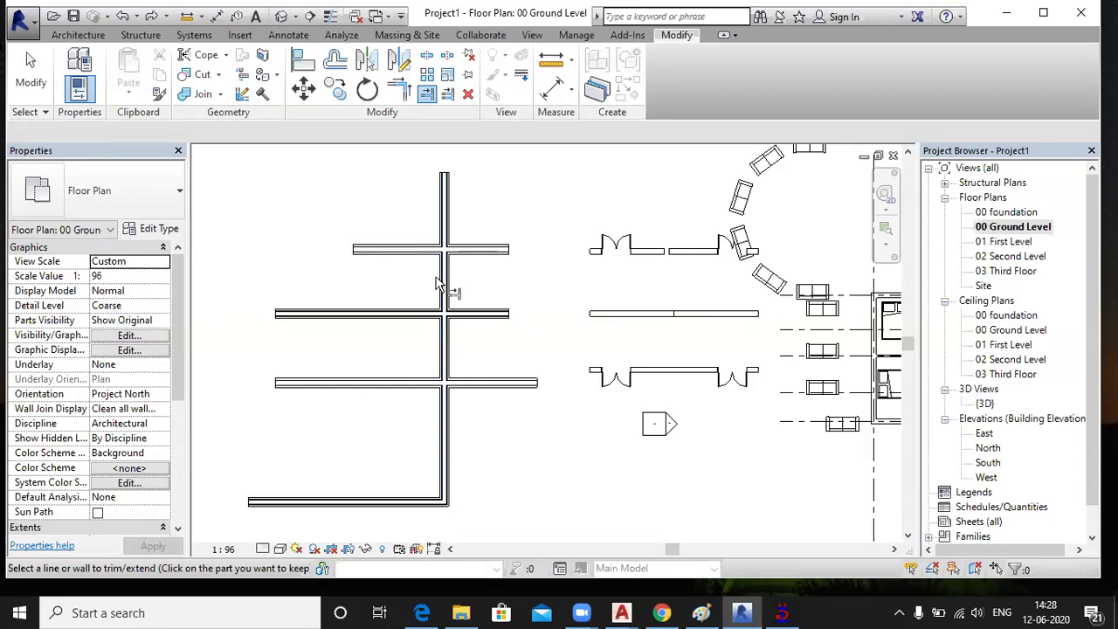
click(397, 253)
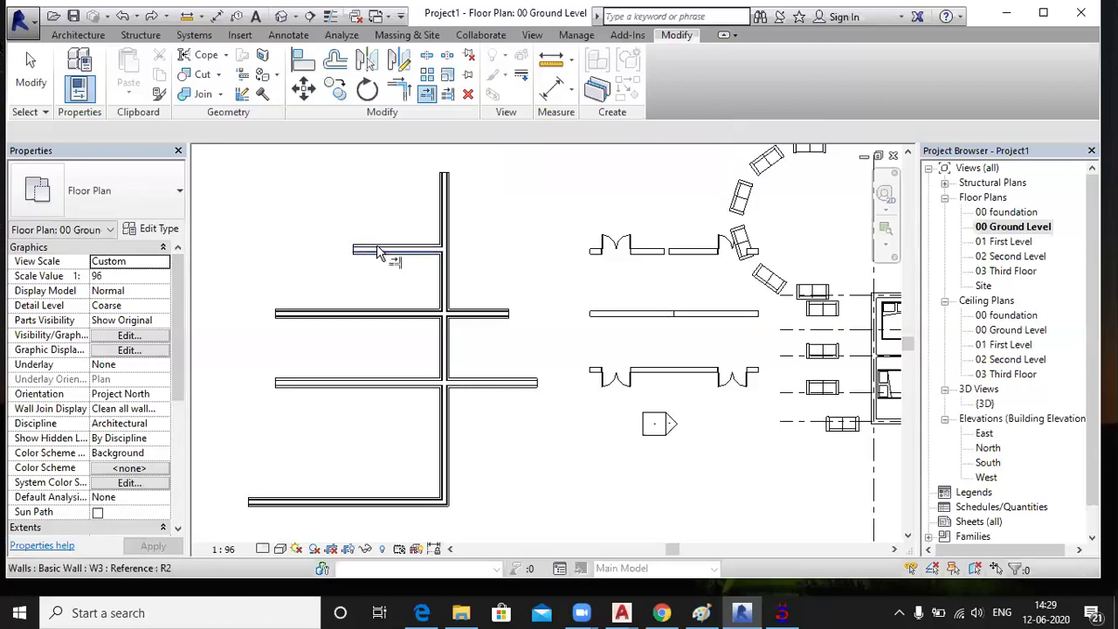
click(382, 315)
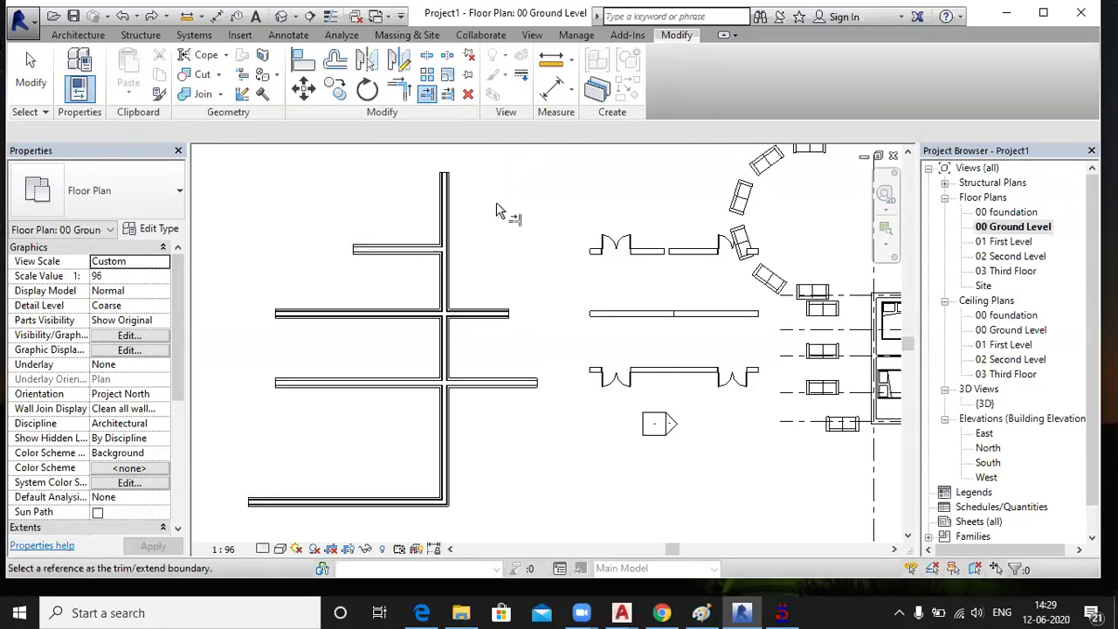
key(Escape)
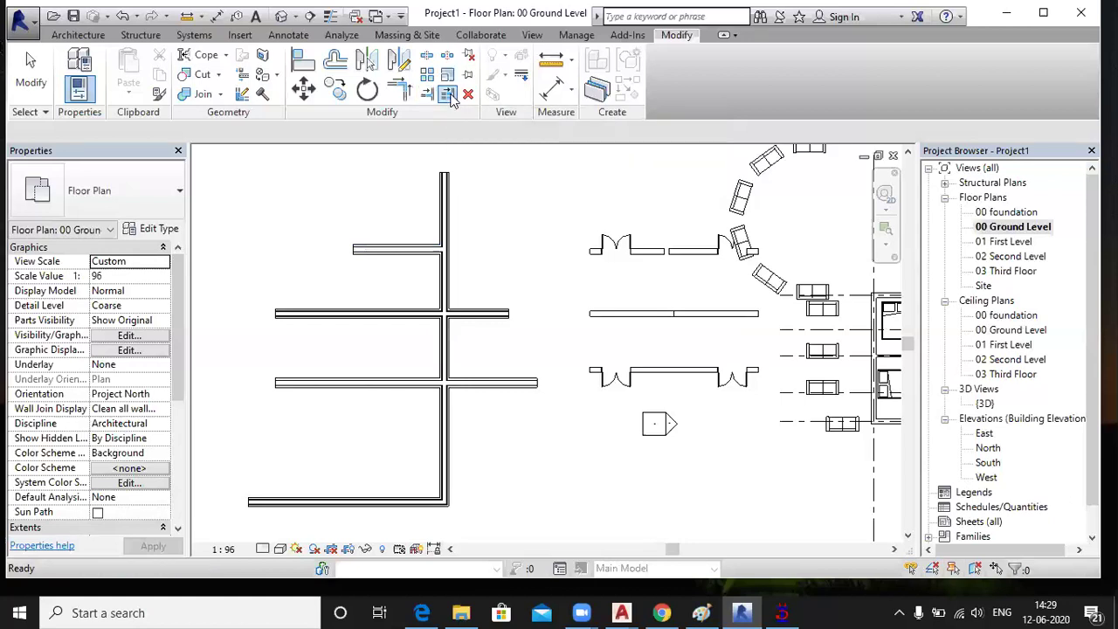
Trim the two middle horizontal walls to the vertical wall with Trim/Extend Multiple Elements, keeping their left parts
click(448, 96)
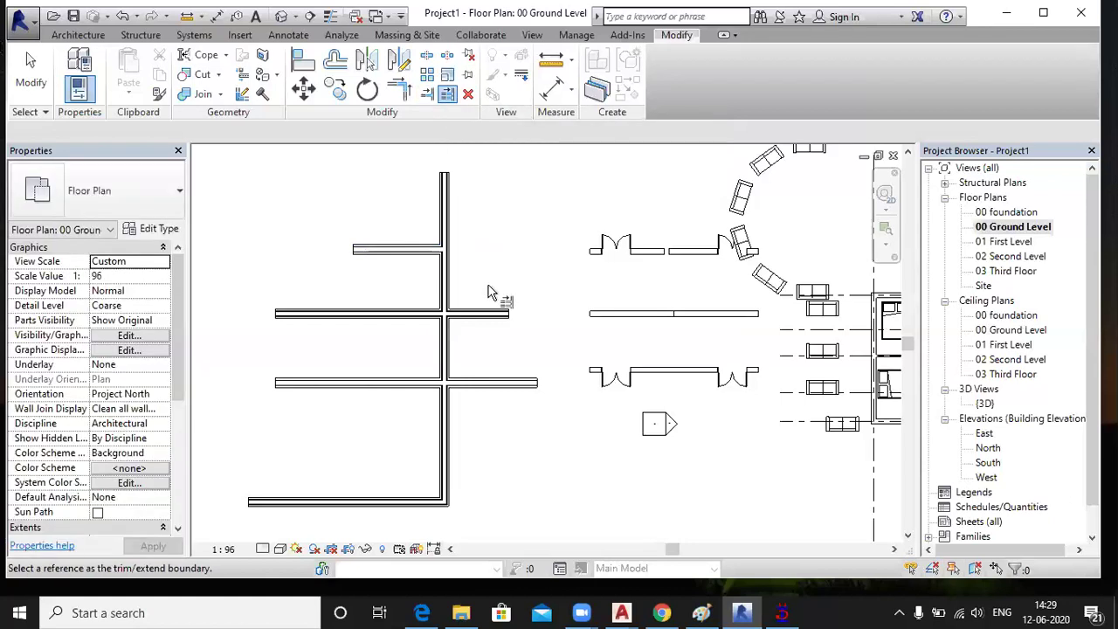
click(444, 284)
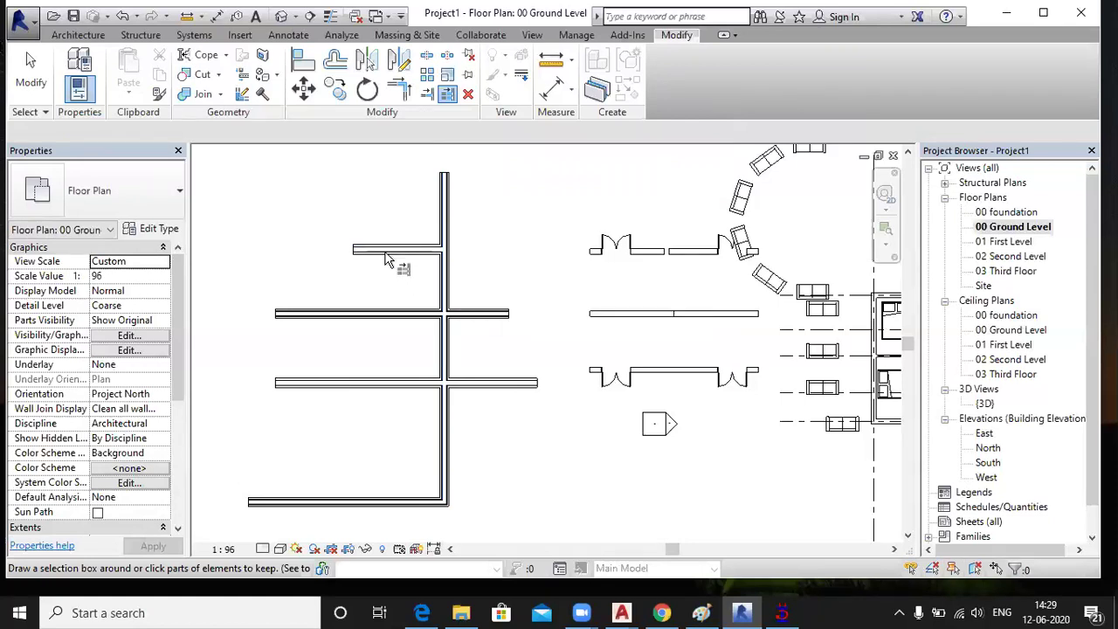
click(381, 315)
click(376, 388)
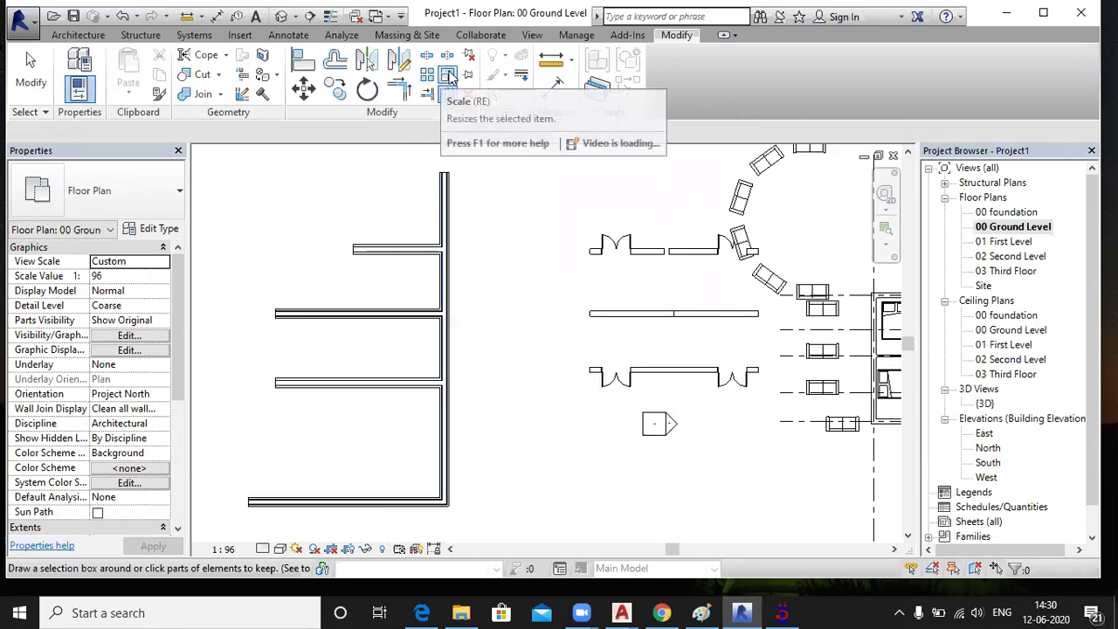
click(449, 77)
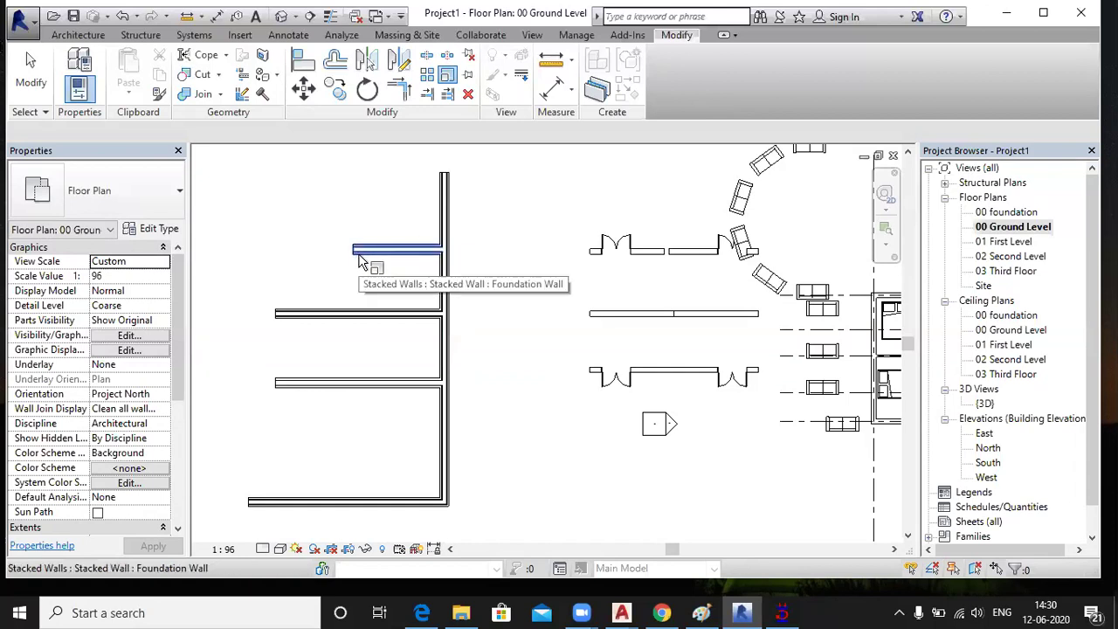
scroll(358, 269, down, 2)
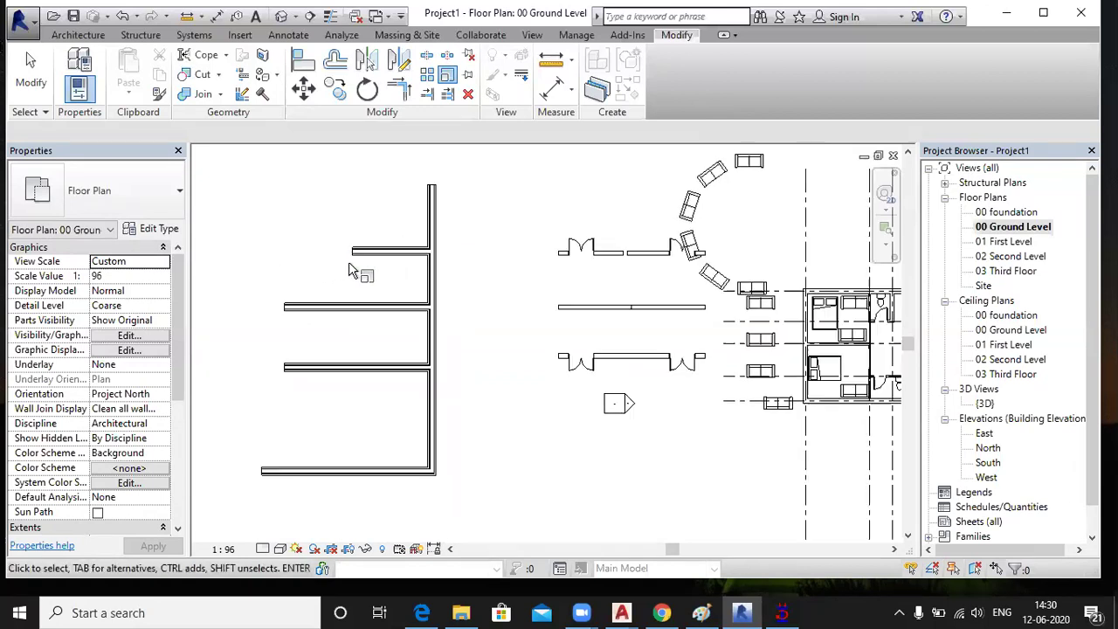
scroll(489, 210, down, 1)
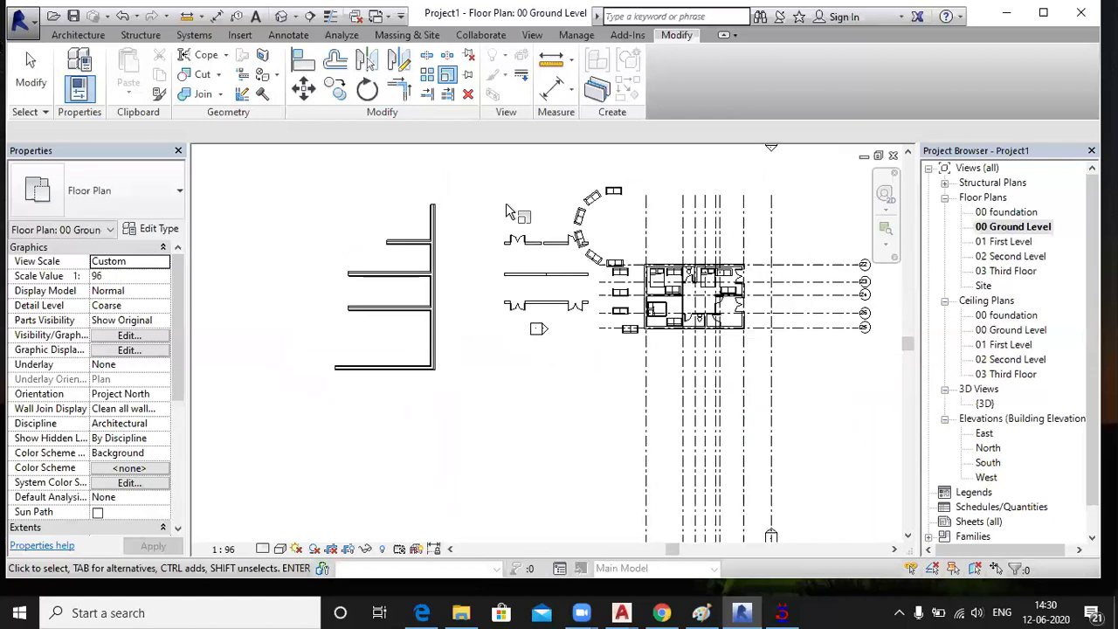
middle_drag(506, 202, 407, 322)
scroll(458, 445, up, 5)
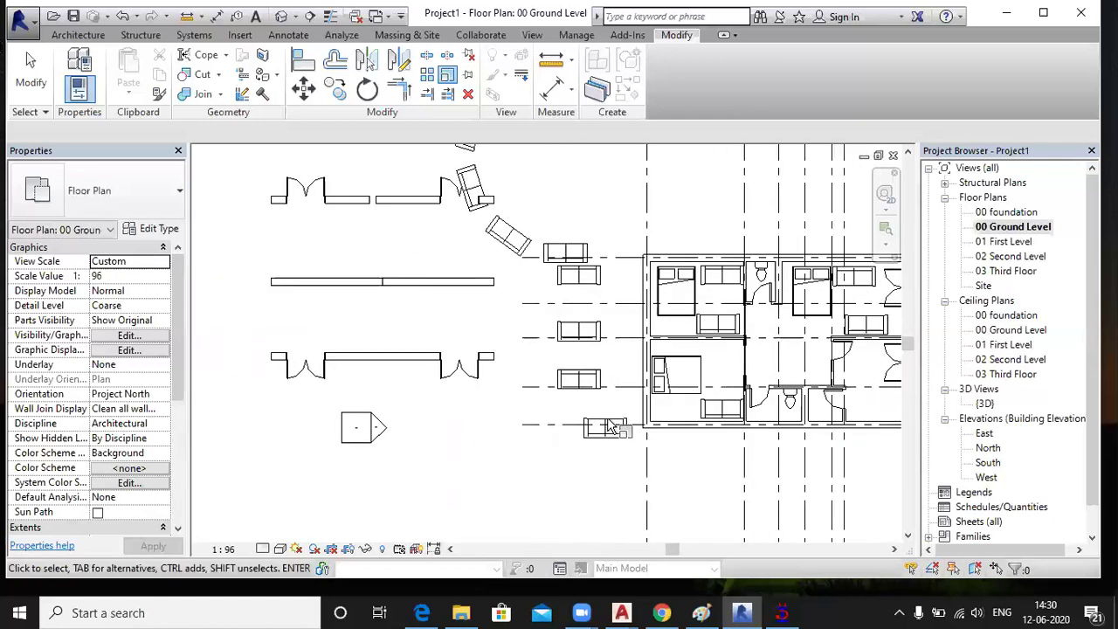
scroll(611, 425, down, 3)
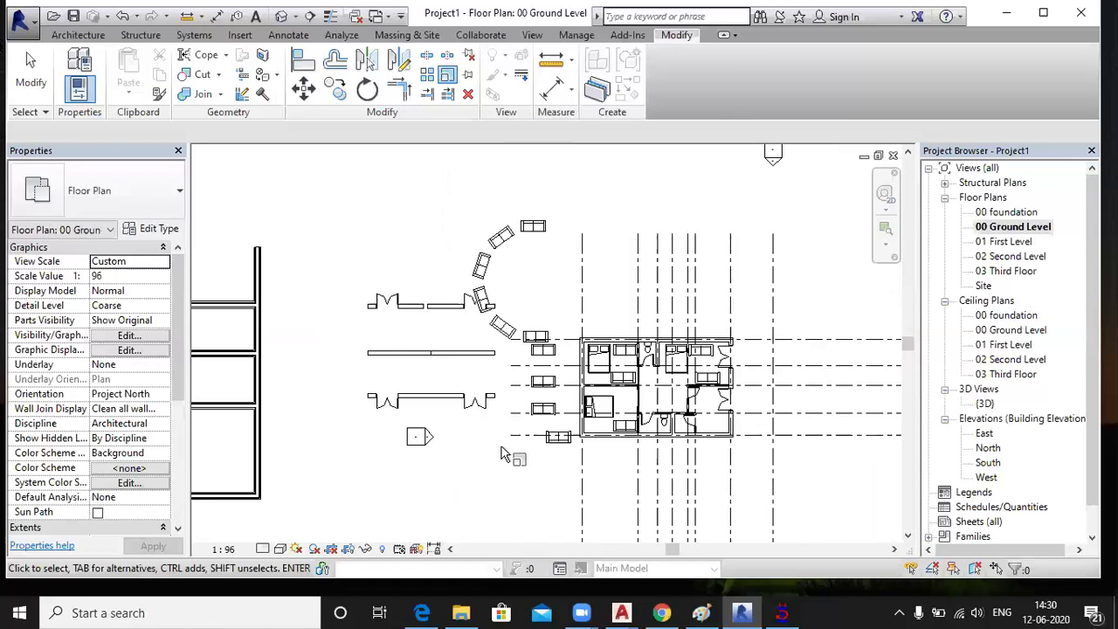
click(563, 436)
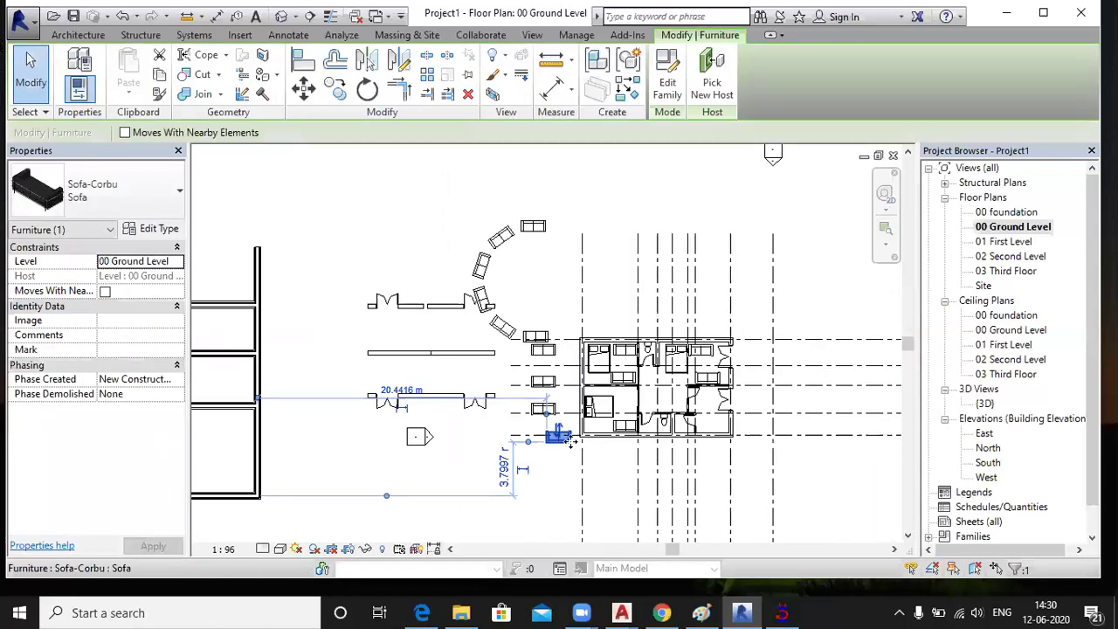
key(Escape)
Start scaling the long vertical Foundation Wall with the Graphical option, placing the scale origin at its lower end
click(258, 281)
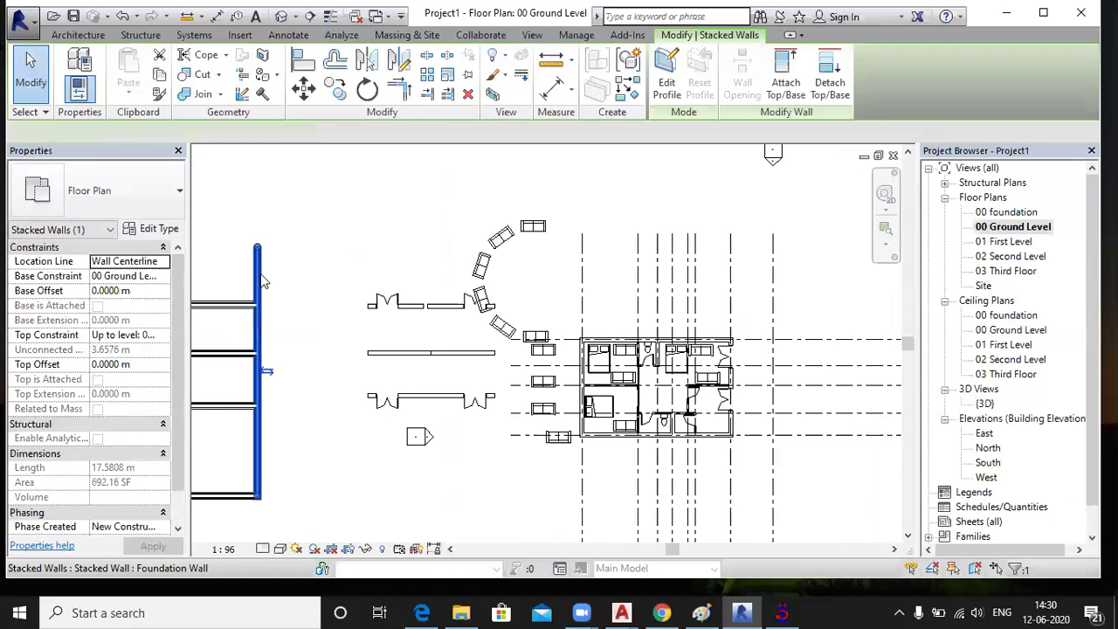
scroll(434, 175, down, 2)
middle_drag(461, 201, 575, 194)
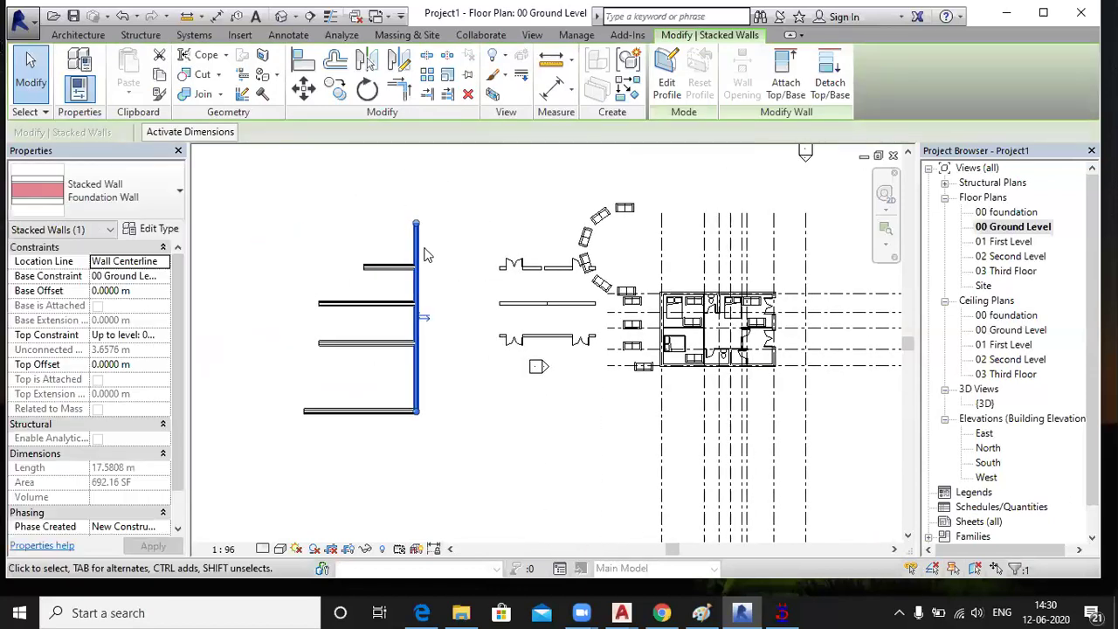
scroll(426, 254, up, 1)
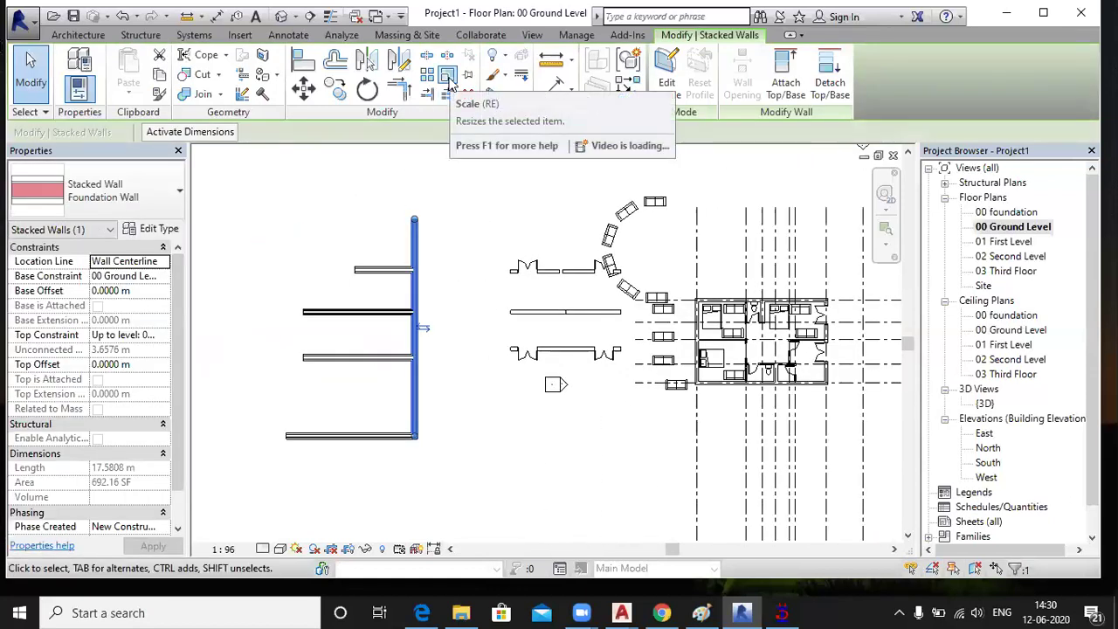
click(448, 80)
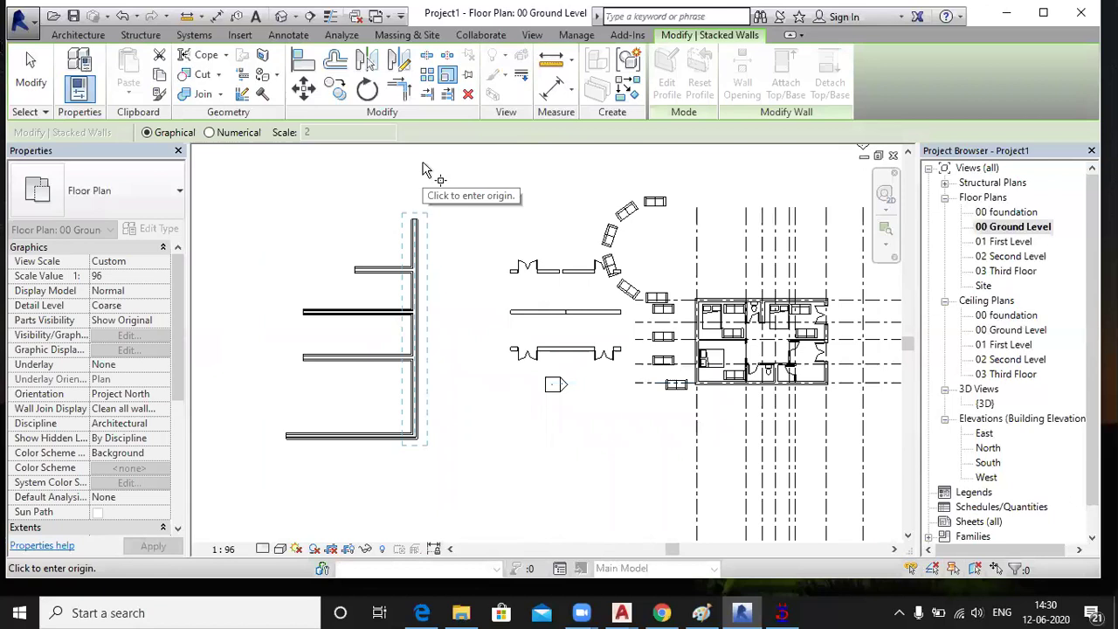
scroll(469, 429, up, 2)
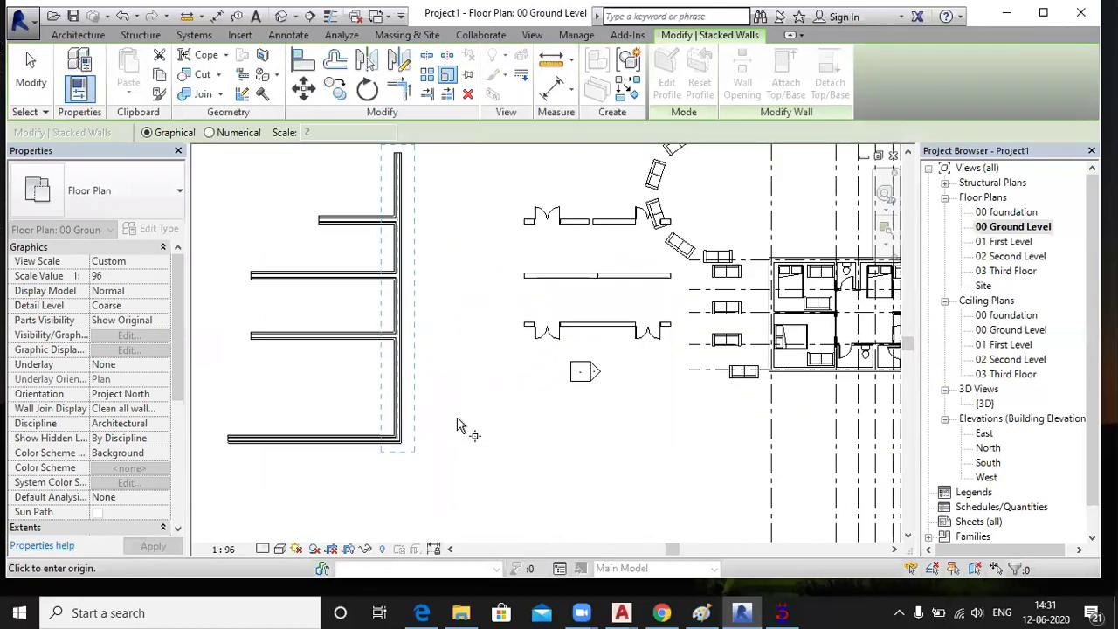
click(401, 449)
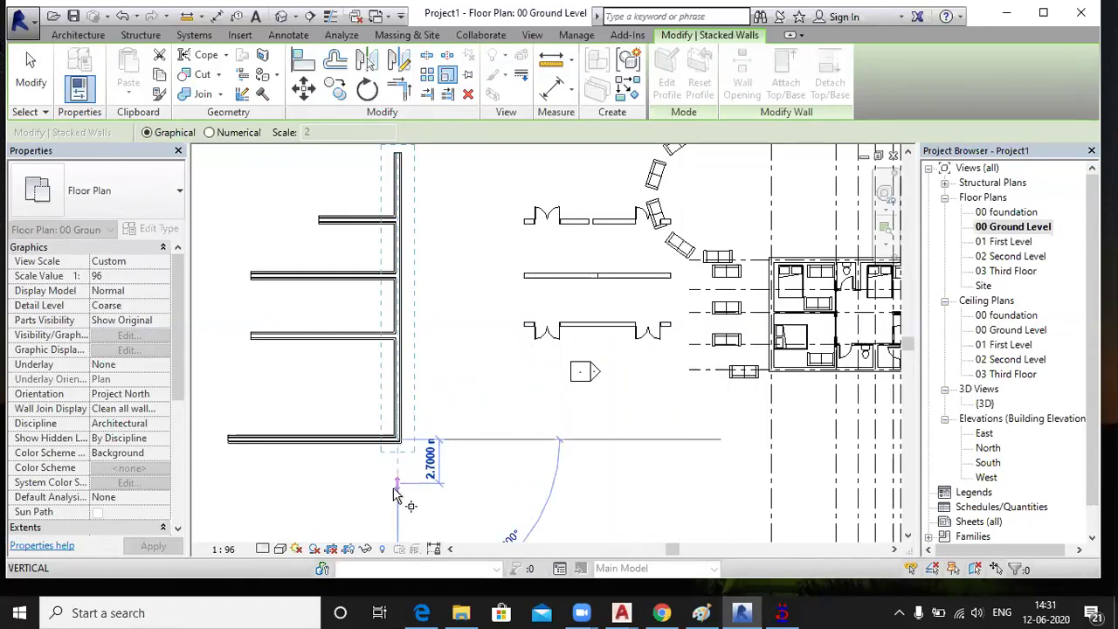
middle_drag(419, 496, 425, 476)
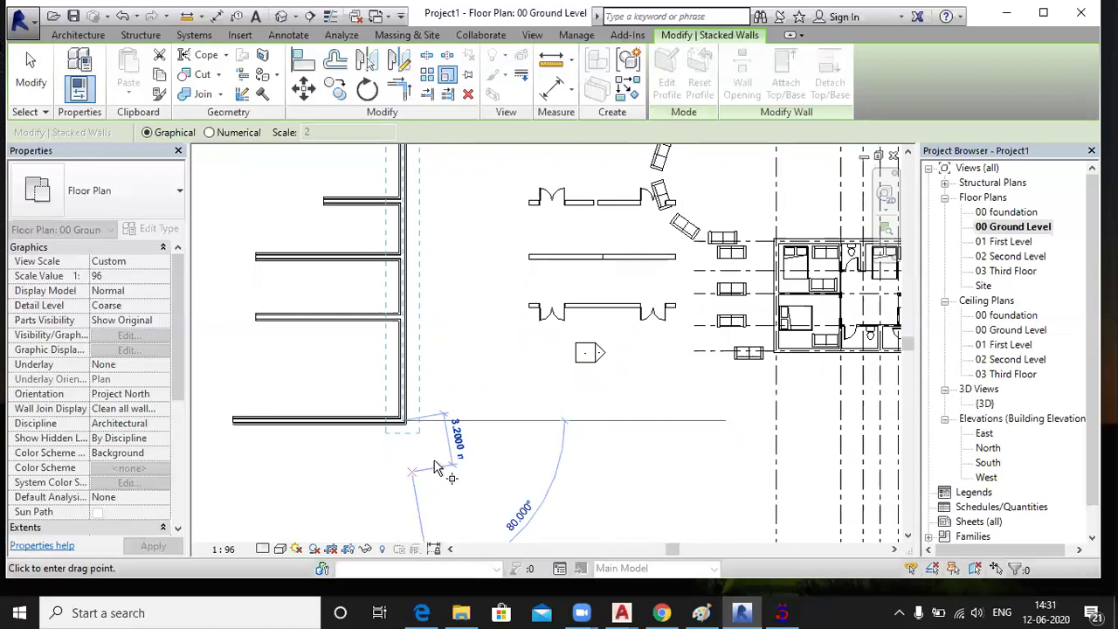
Scale the long vertical Foundation Wall numerically by a factor of 2, using its lower end as the origin
click(209, 133)
drag(321, 132, 294, 138)
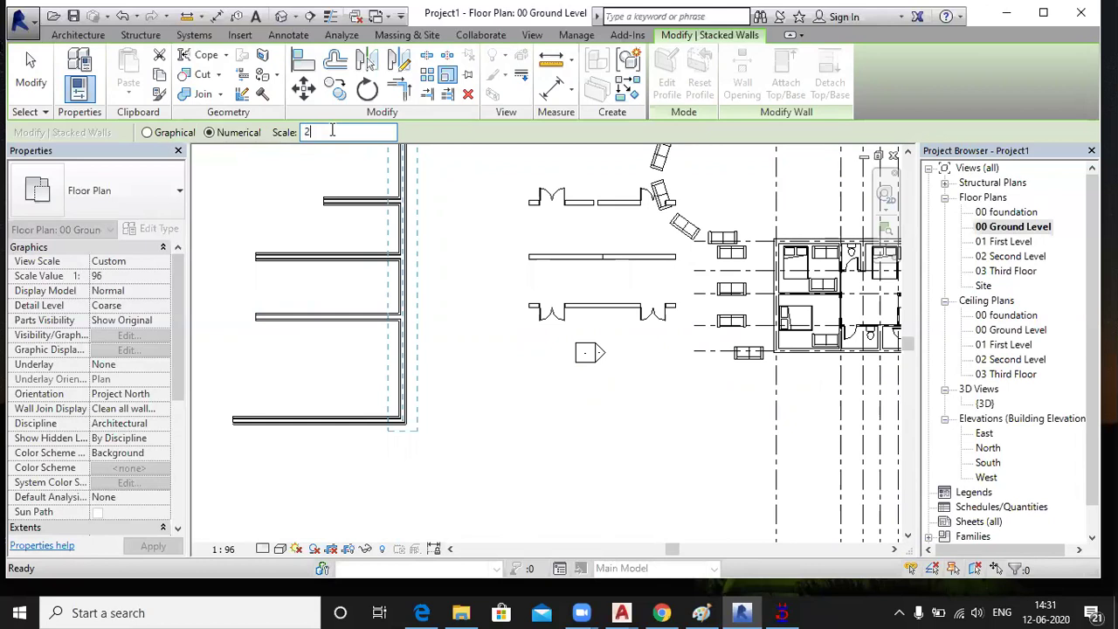
double_click(295, 129)
scroll(466, 353, down, 4)
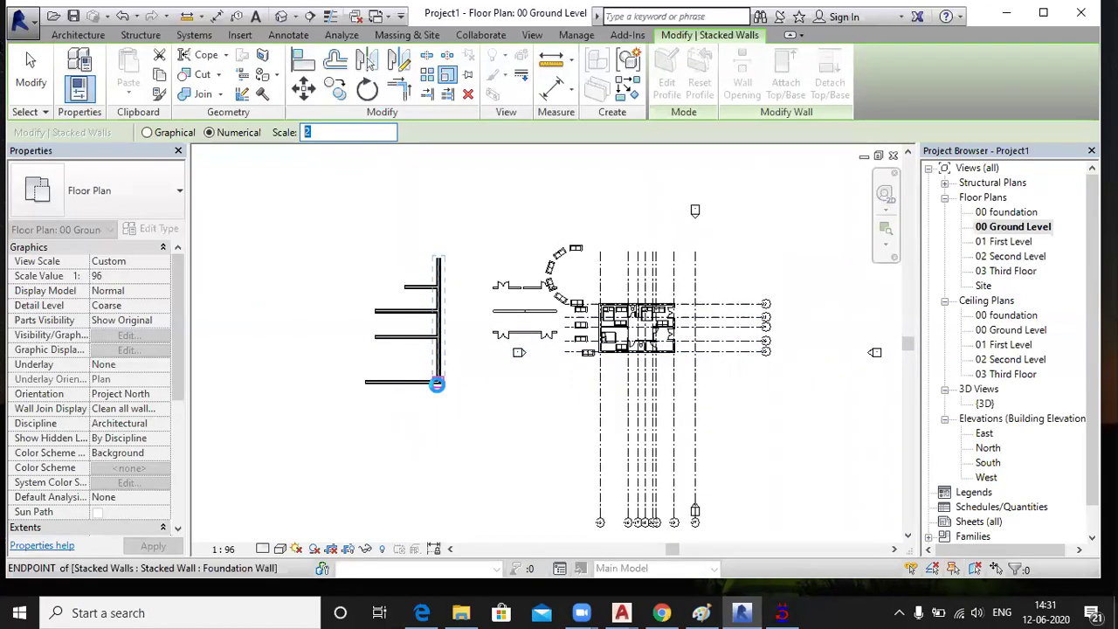
click(437, 383)
scroll(444, 390, down, 2)
middle_drag(444, 390, 410, 465)
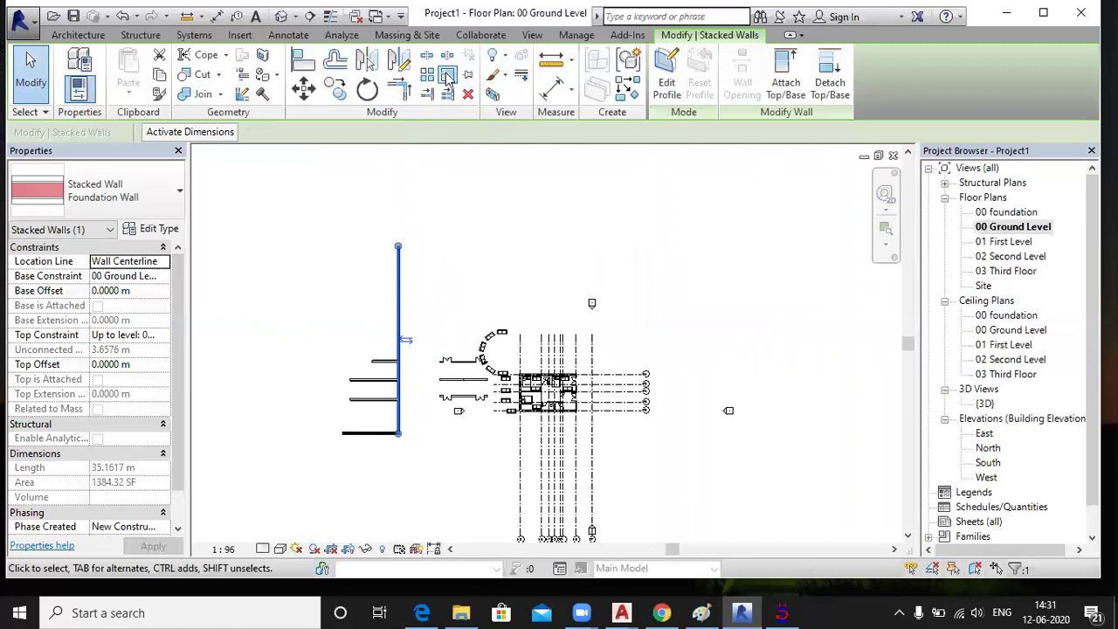
Scale the vertical Foundation Wall numerically by a factor of 0.5 about its lower end
click(447, 77)
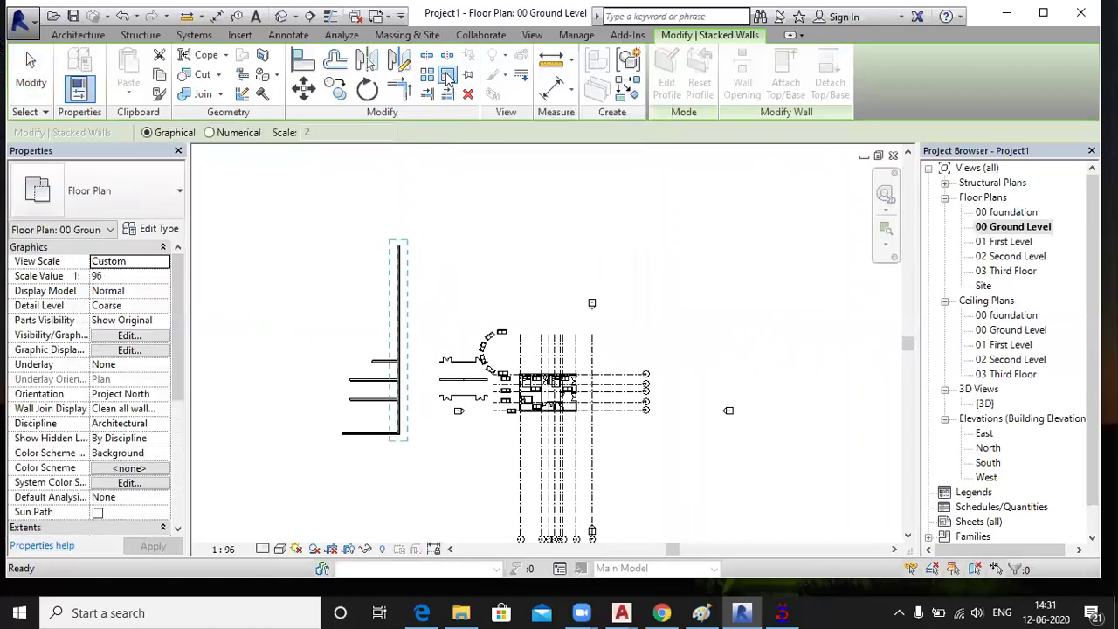
click(217, 134)
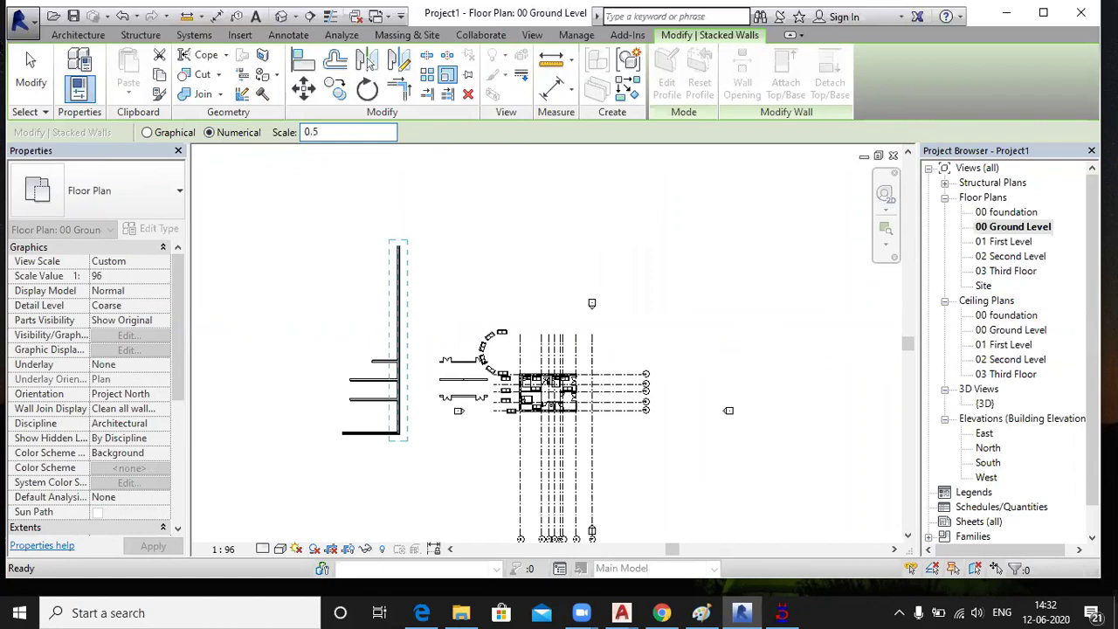
key(Return)
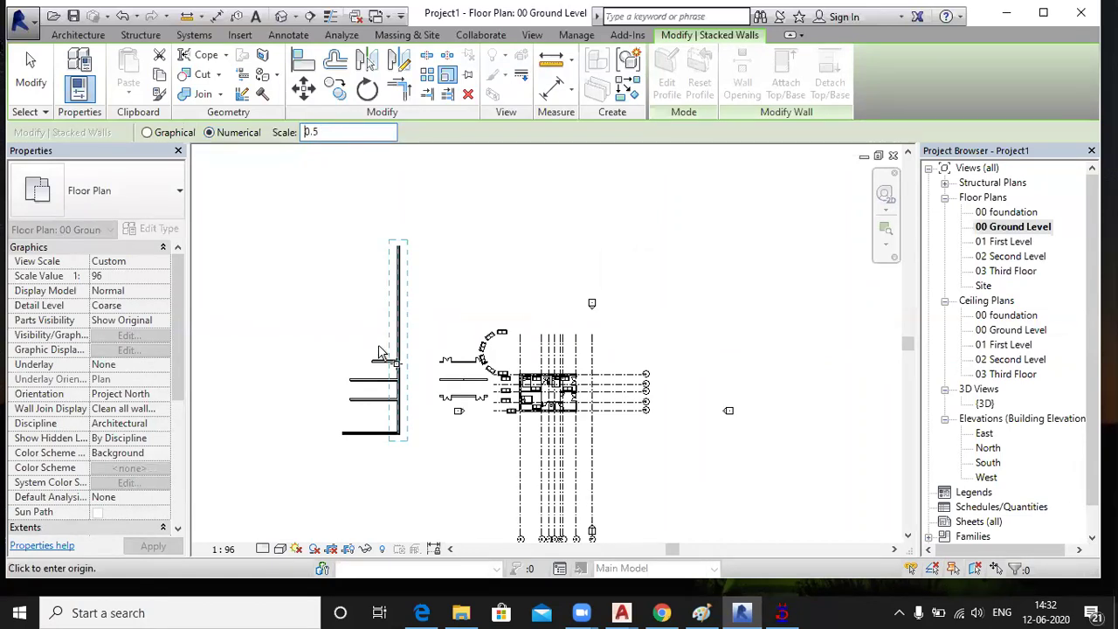
click(397, 434)
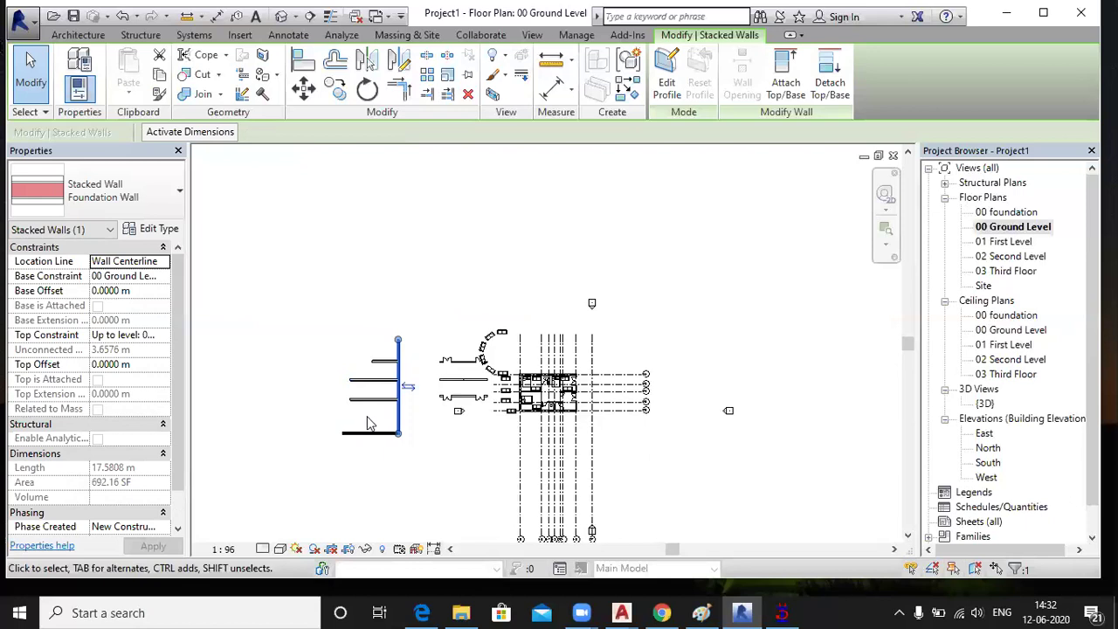
scroll(367, 424, up, 3)
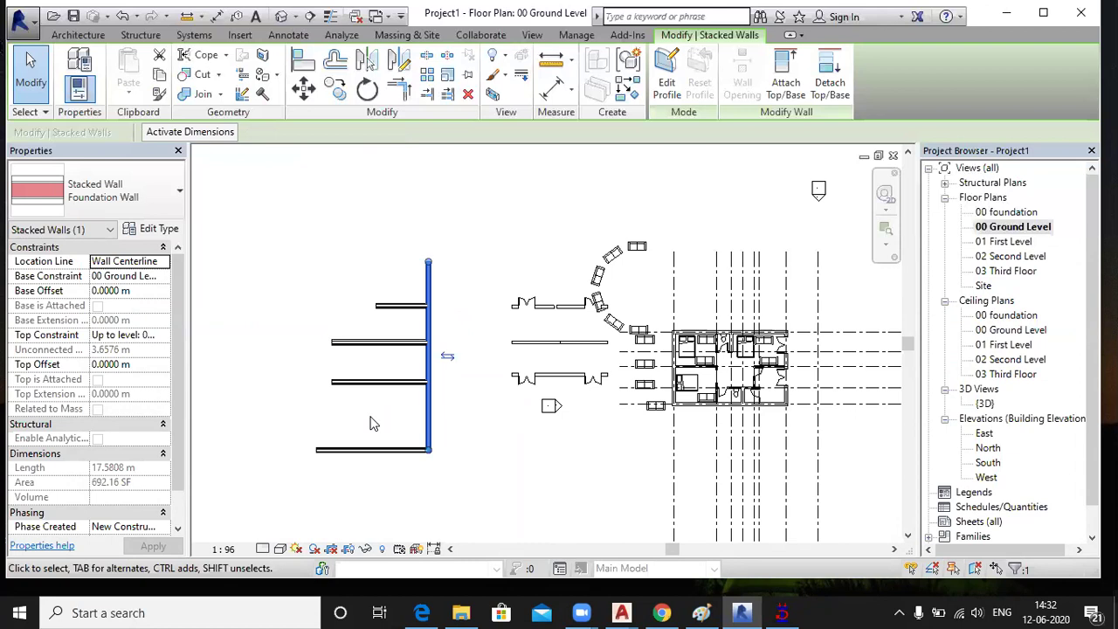
Switch to AutoCAD to examine its Scale tool description, return to Revit to compare its Scale tool, and clear the wall selection
click(631, 611)
click(633, 573)
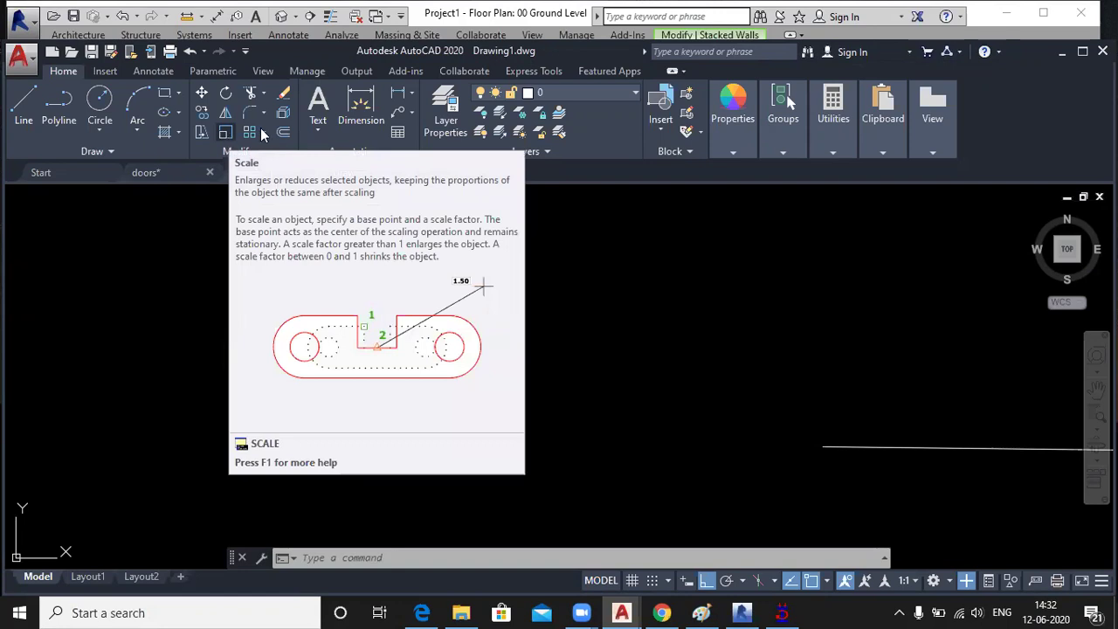
click(1005, 13)
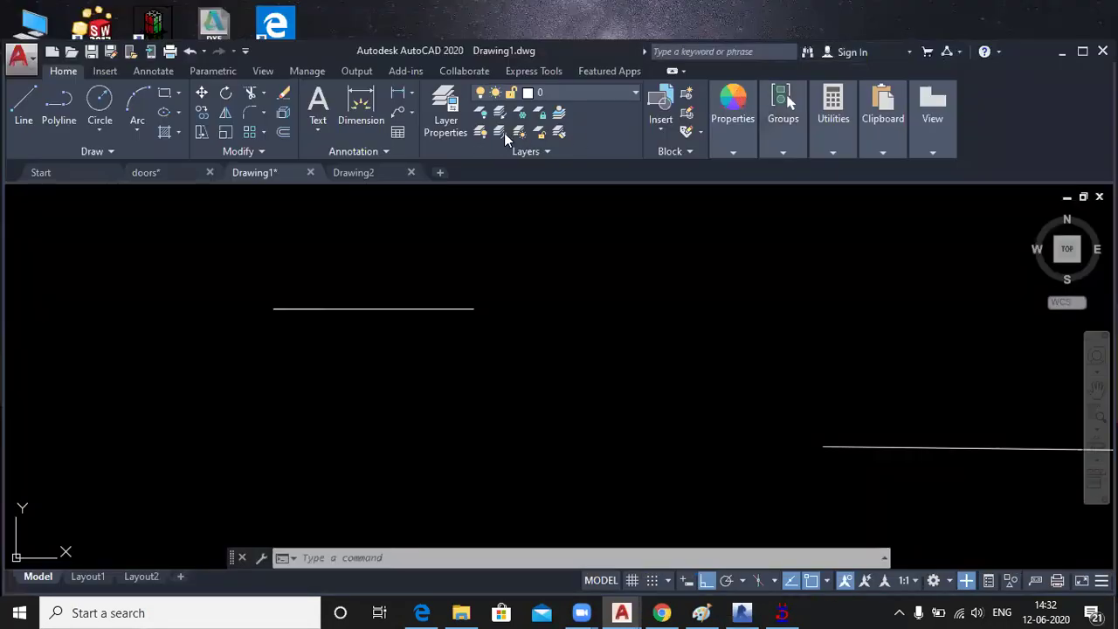
click(1059, 53)
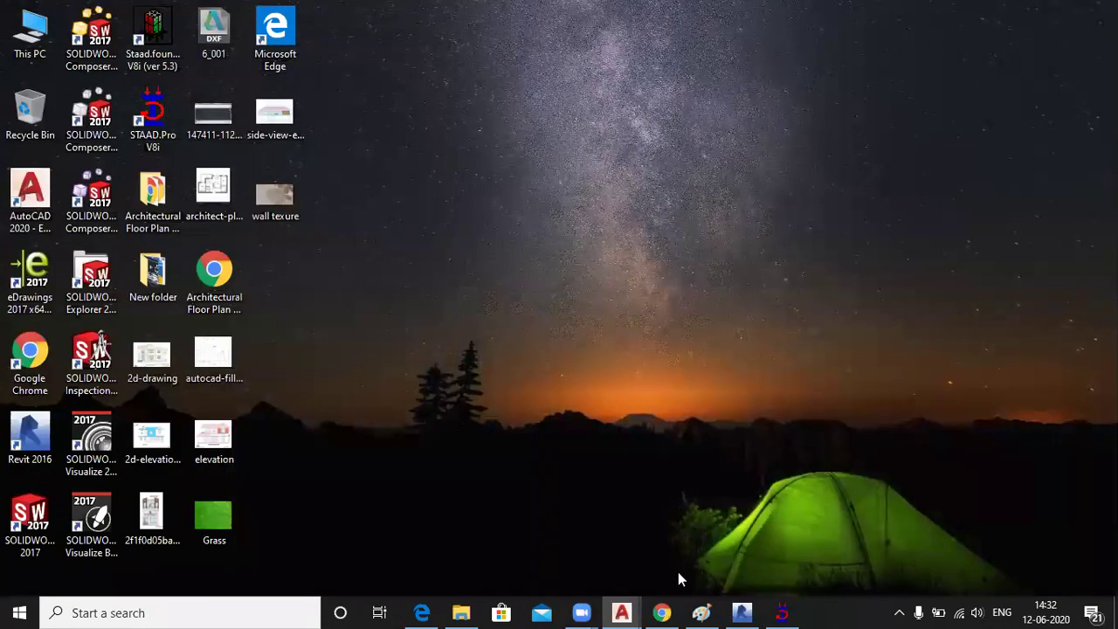
click(741, 611)
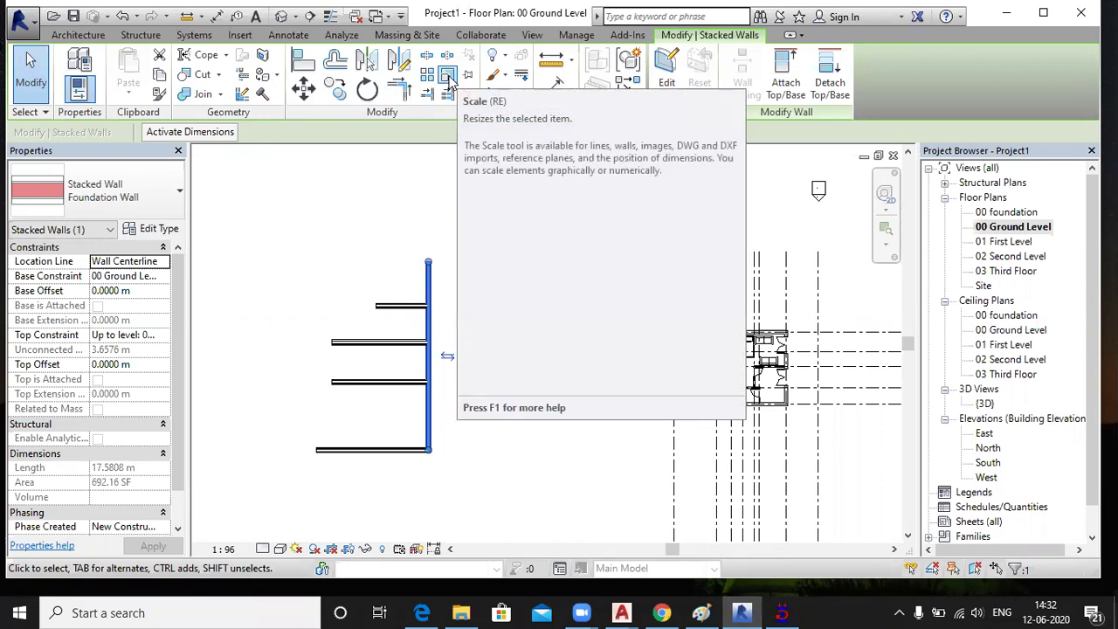
click(378, 225)
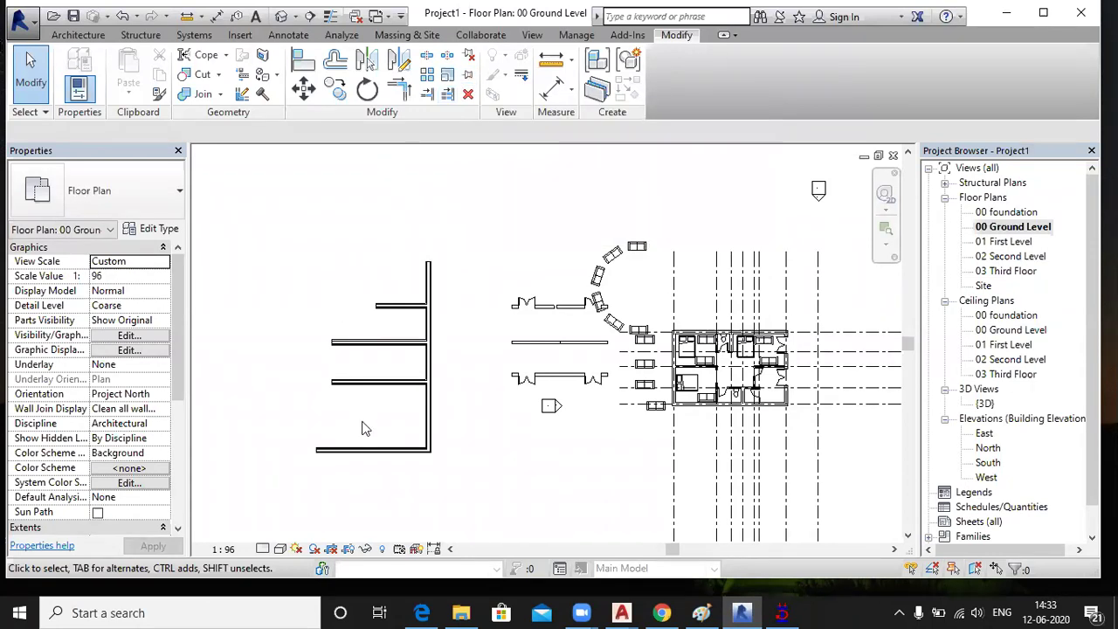
Pin all five Foundation Walls in place and clear the selection
scroll(369, 454, up, 1)
drag(267, 181, 489, 499)
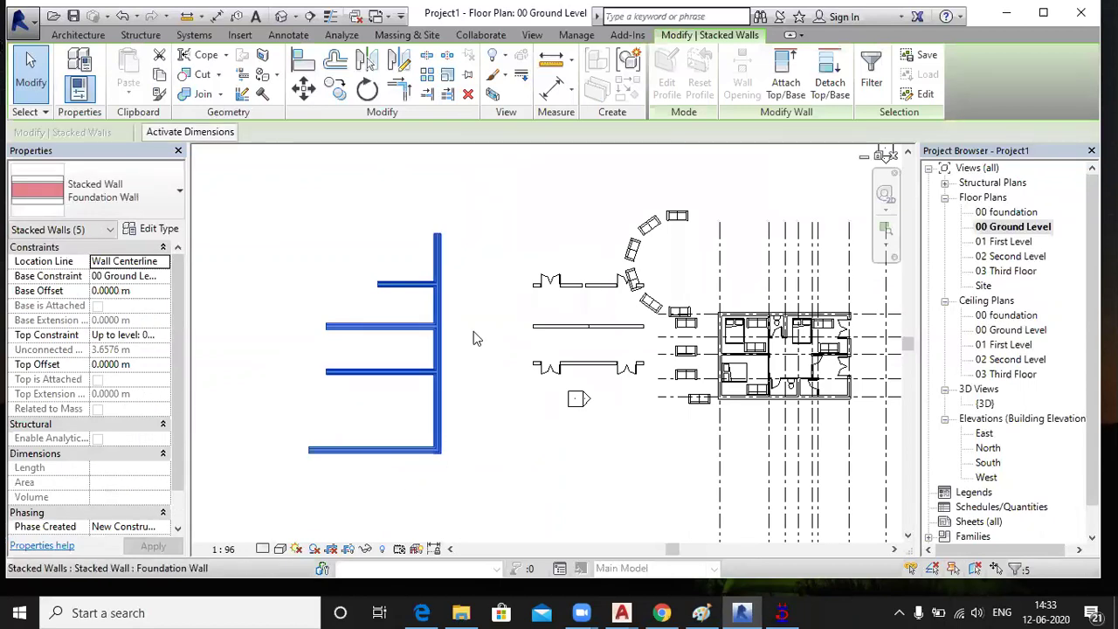
click(469, 77)
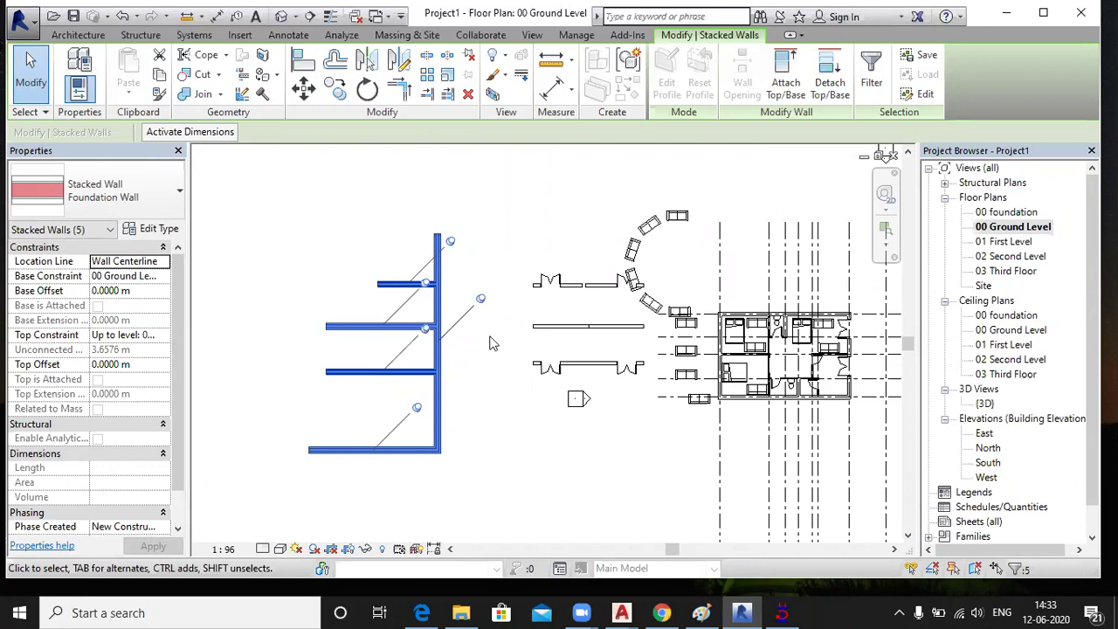
click(489, 391)
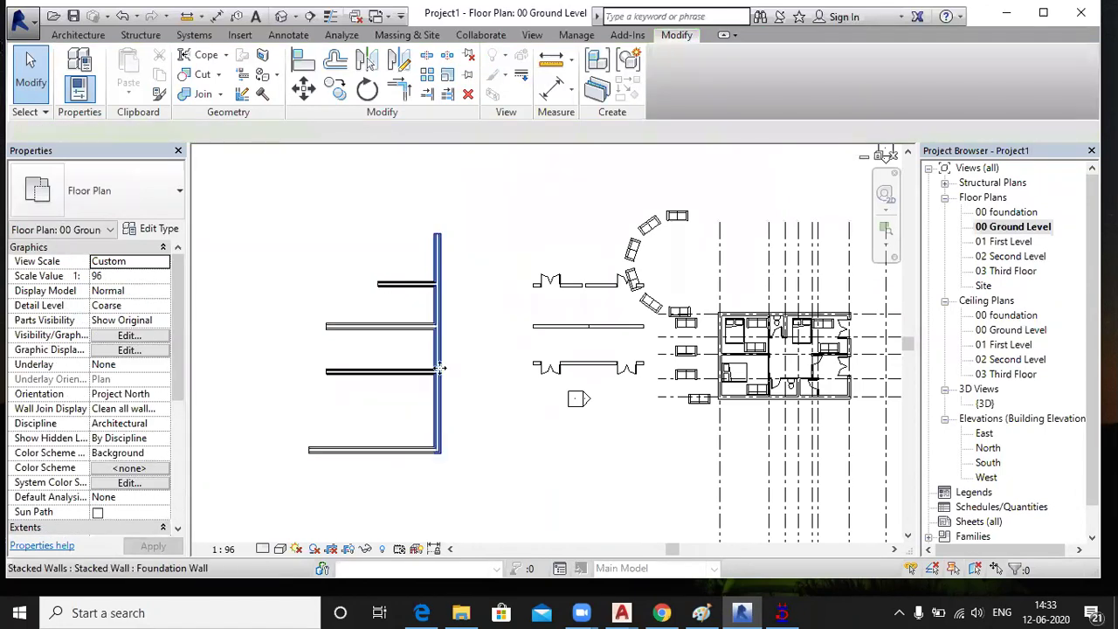
Try to move the pinned vertical Foundation Wall to the right from its lower end
click(441, 402)
key(m)
key(v)
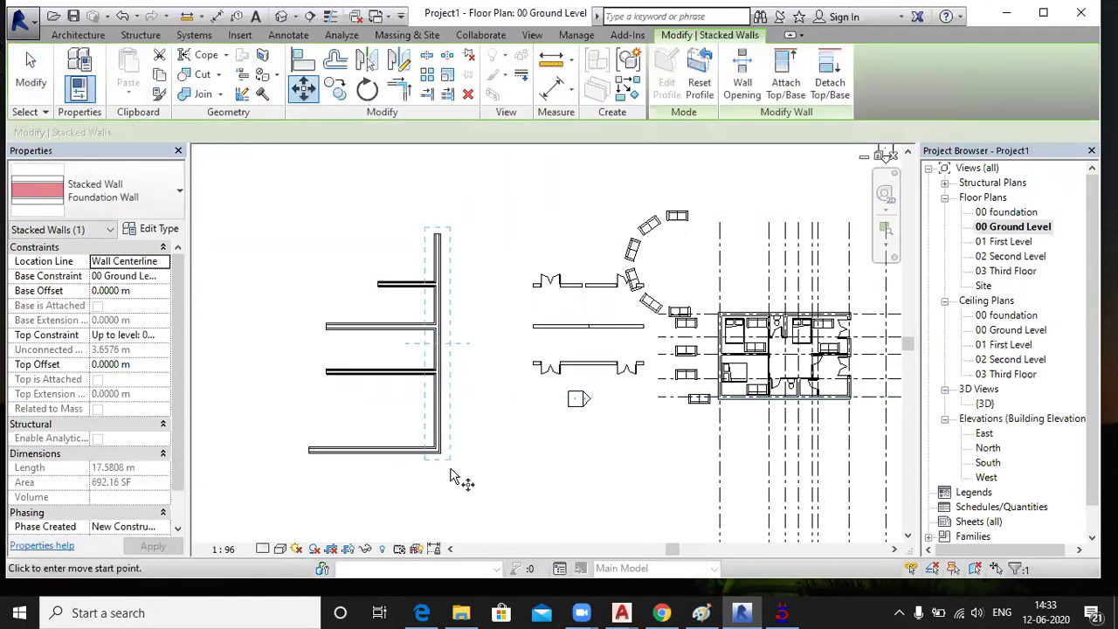
click(445, 455)
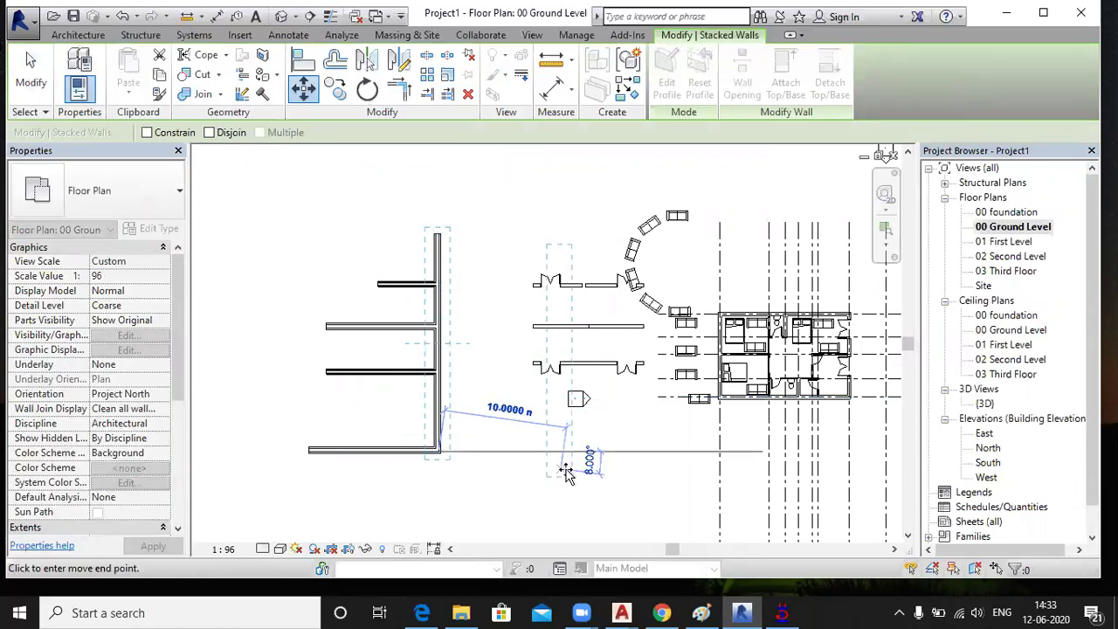
click(570, 481)
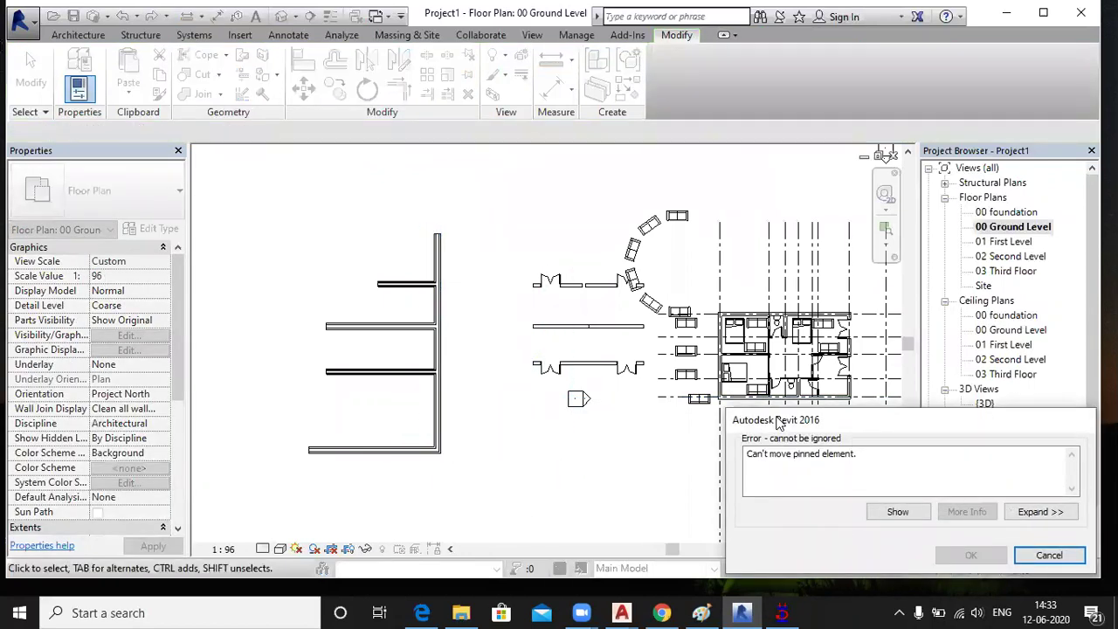
drag(777, 422, 728, 219)
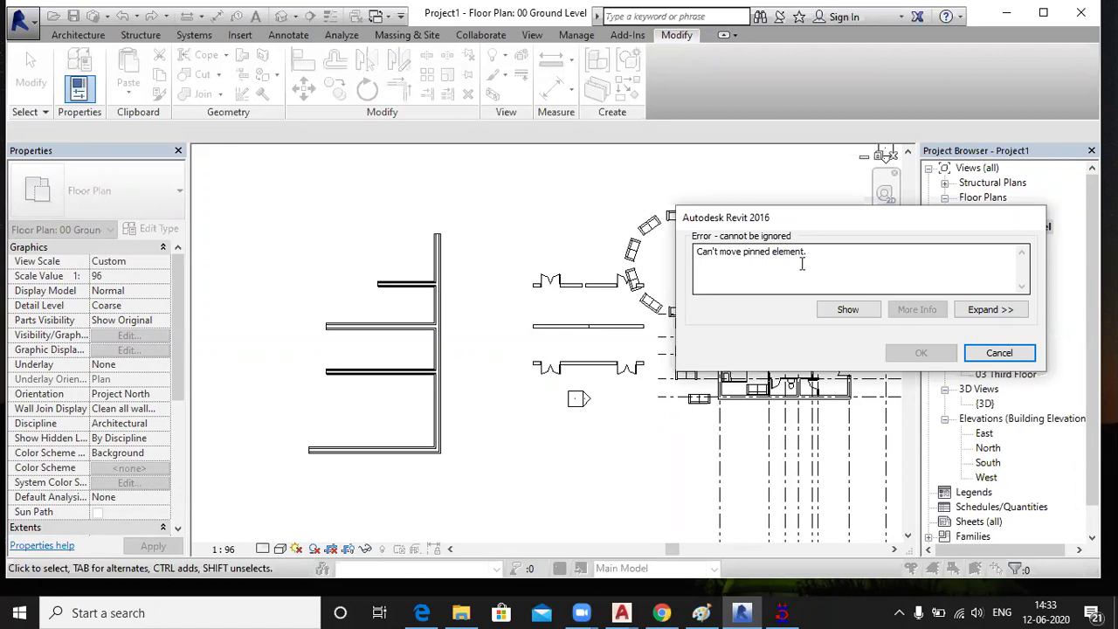
click(999, 352)
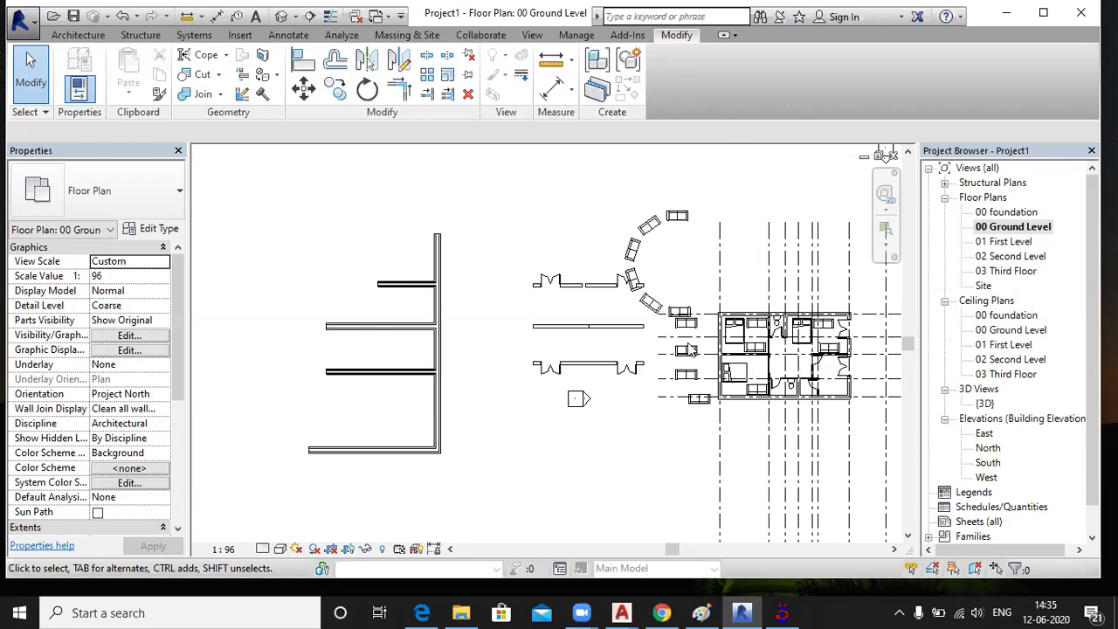
Unpin all five Foundation Walls together and clear the selection
scroll(328, 289, up, 2)
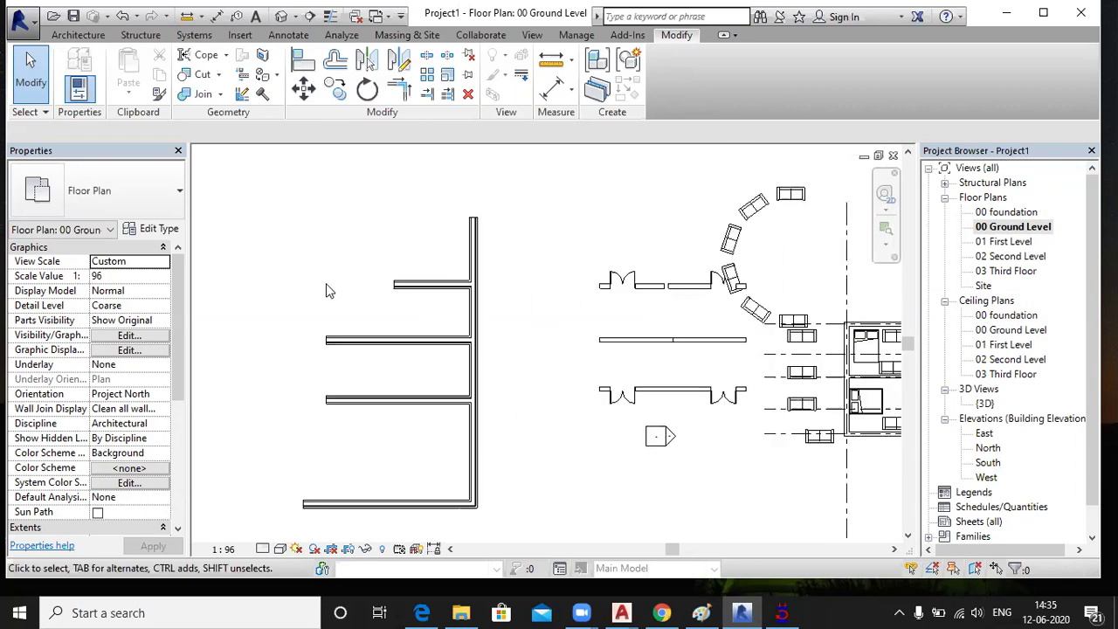
click(469, 55)
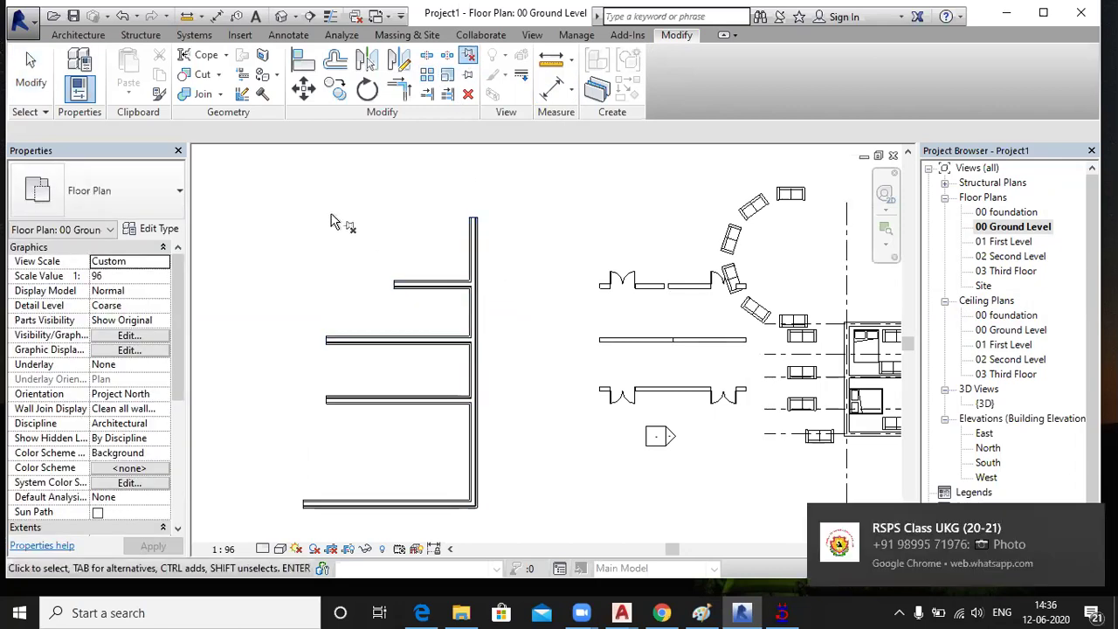
drag(266, 168, 551, 533)
click(469, 58)
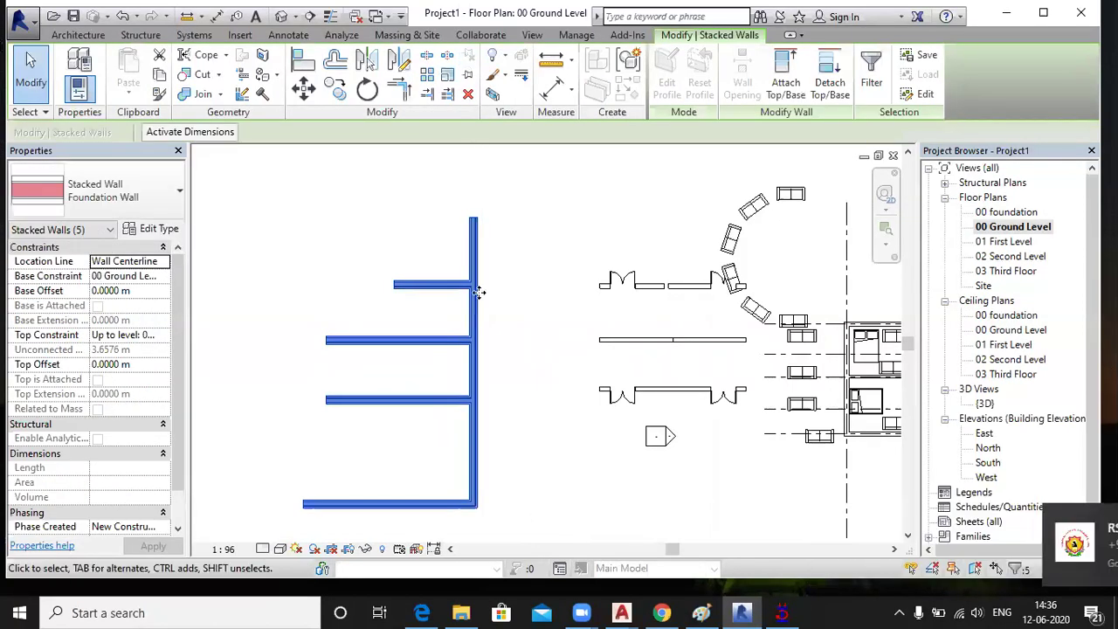
click(518, 300)
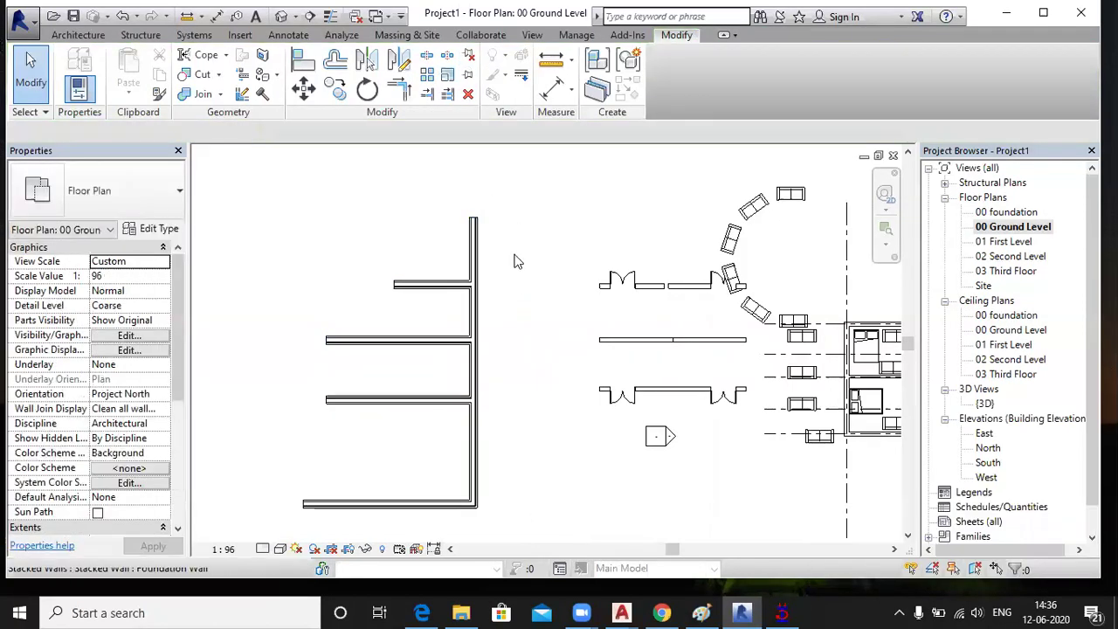
Move the unpinned vertical Foundation Wall a short distance to the right, with the attached horizontal walls stretching along
click(476, 313)
mouse_move(473, 307)
mouse_down()
mouse_move(565, 321)
mouse_move(474, 315)
mouse_up()
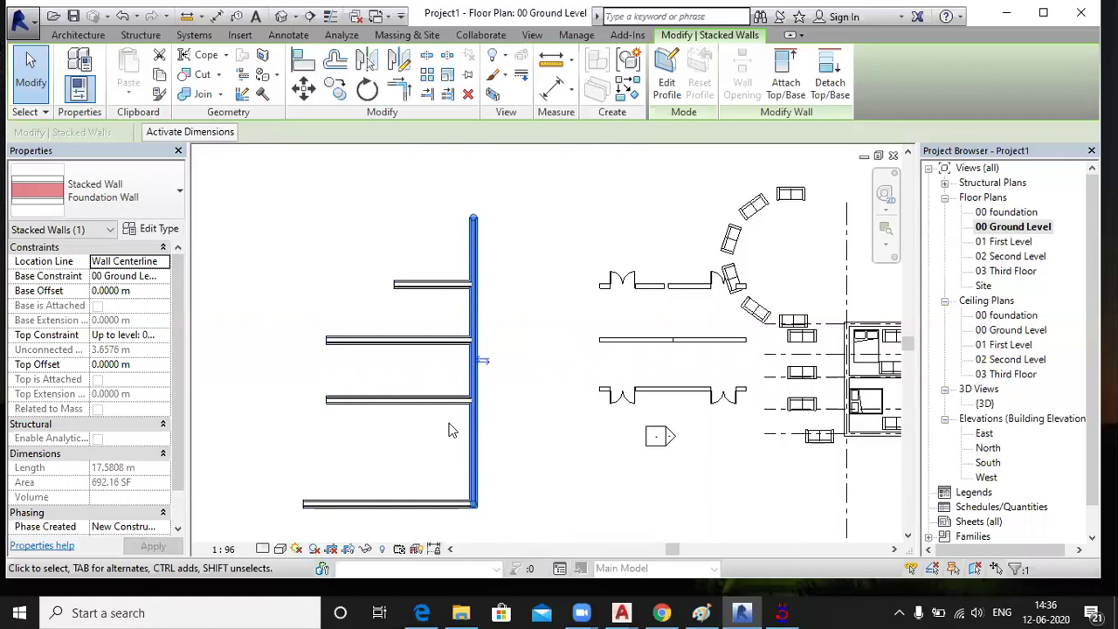
click(339, 276)
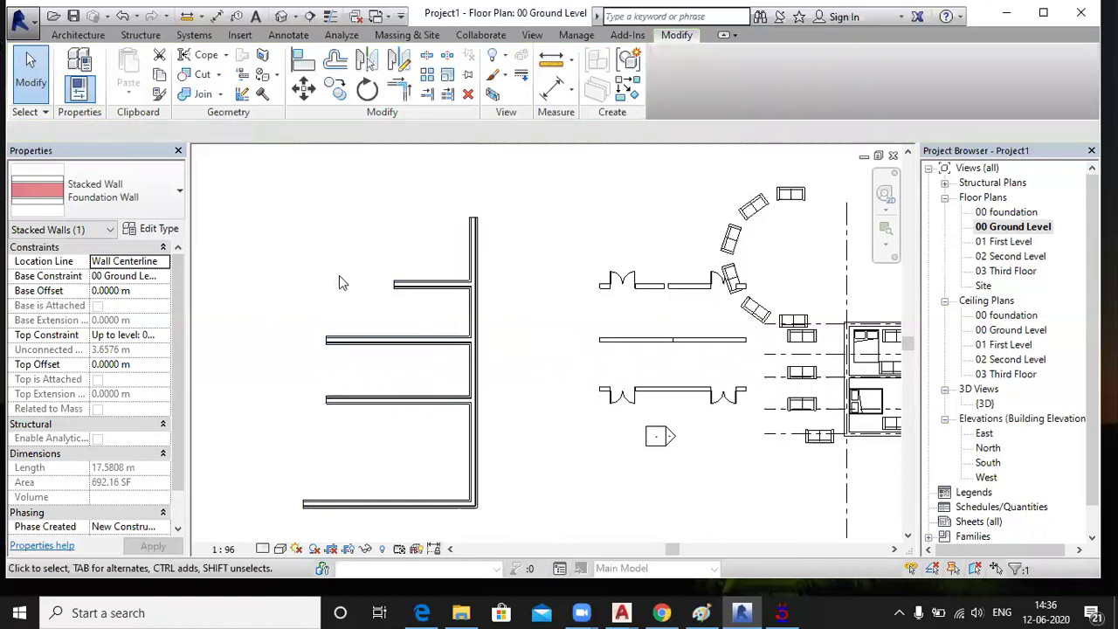
click(474, 323)
drag(472, 310, 506, 370)
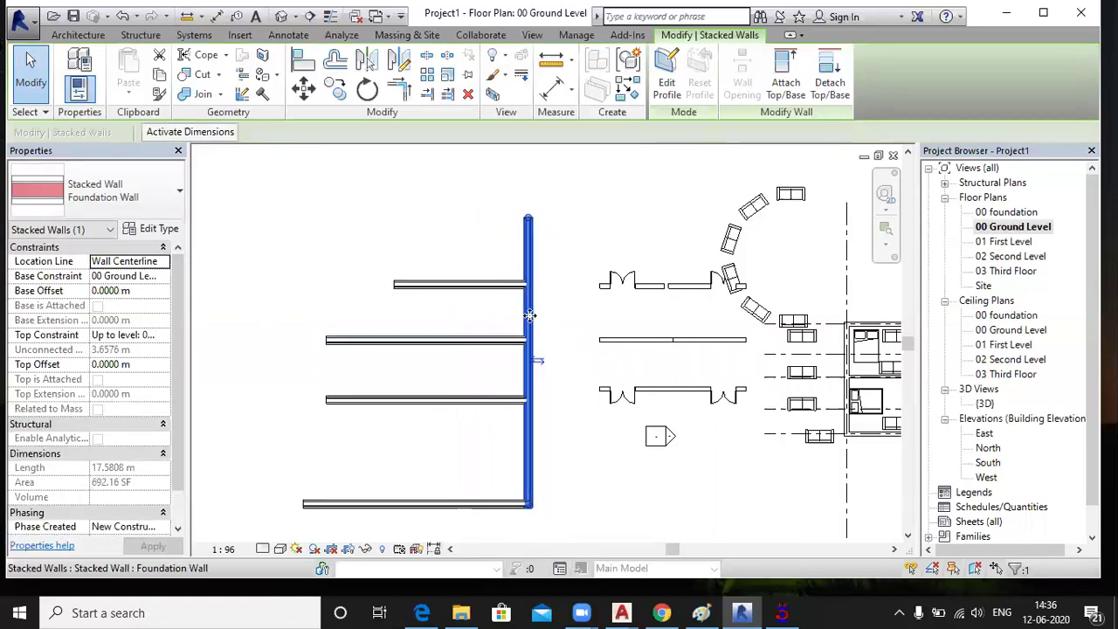
mouse_move(514, 314)
mouse_down()
mouse_move(477, 312)
mouse_move(564, 317)
mouse_move(507, 322)
mouse_up()
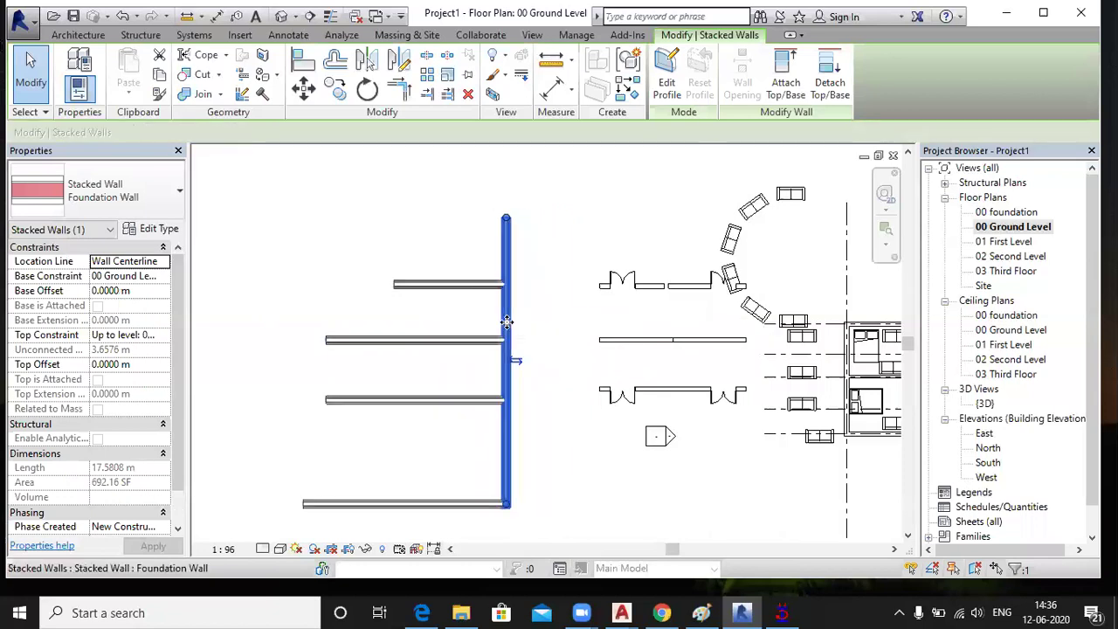
click(528, 226)
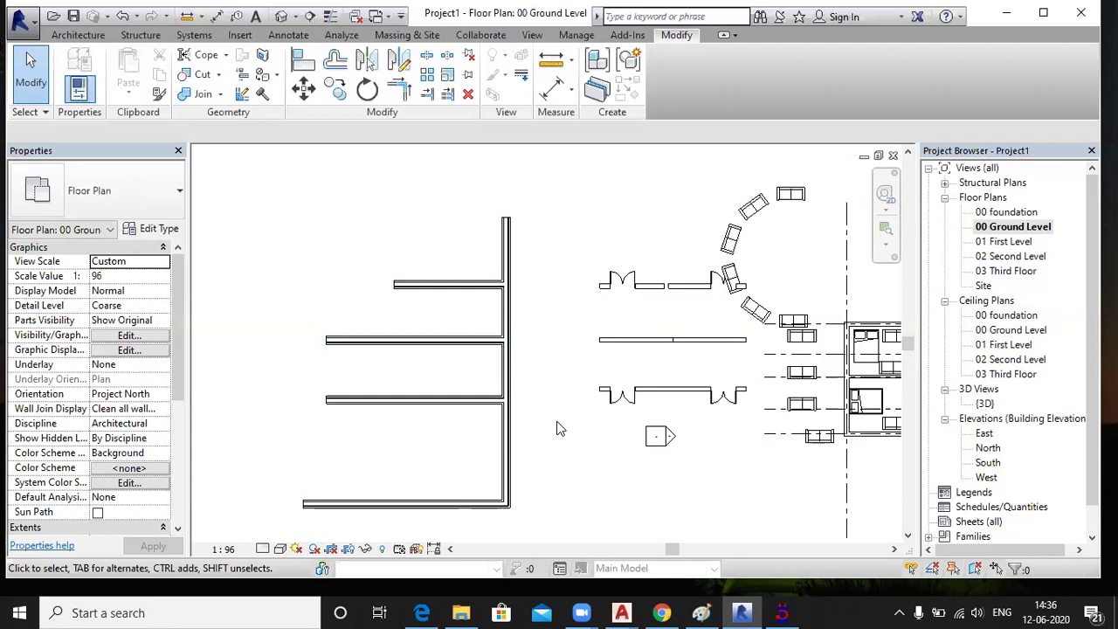
Copy the pinned vertical Foundation Wall about 4.93 m to the right, then delete the copy
click(506, 259)
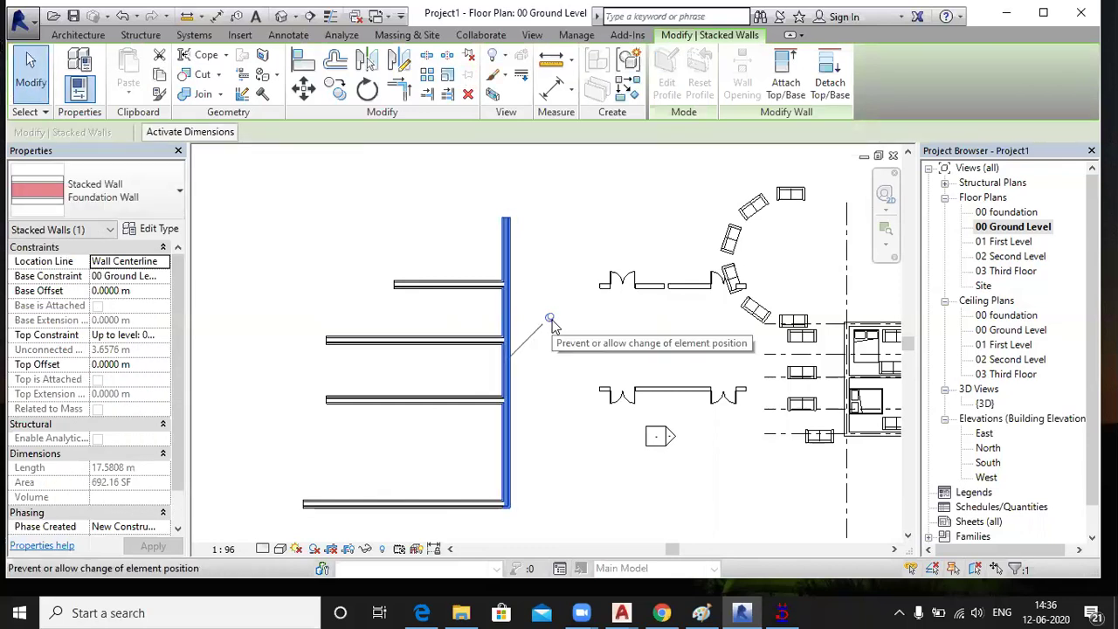
click(558, 380)
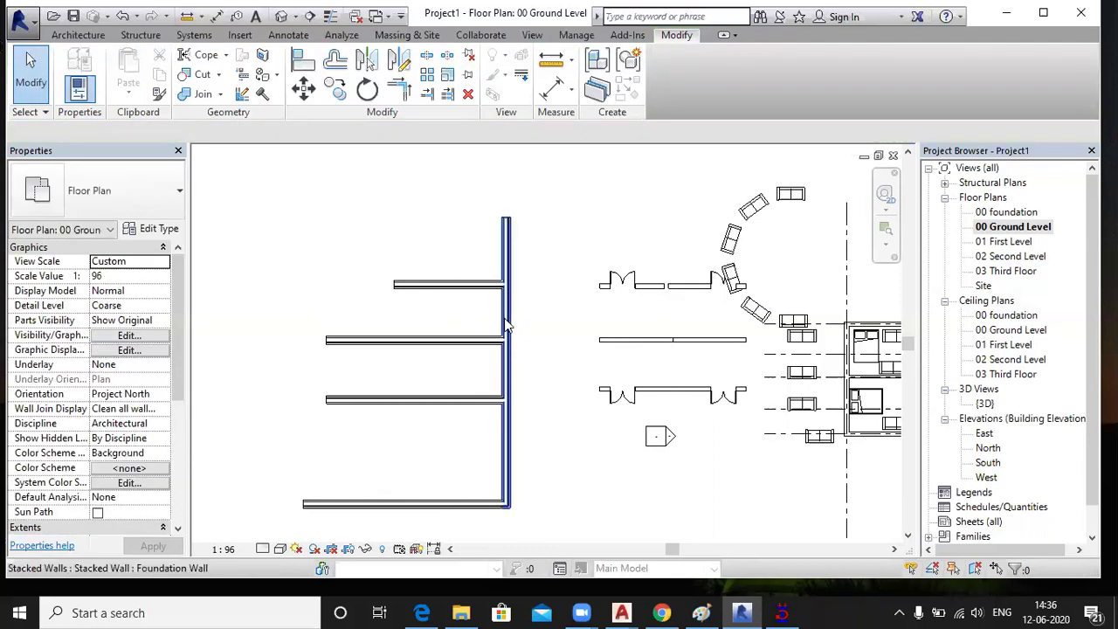
click(505, 312)
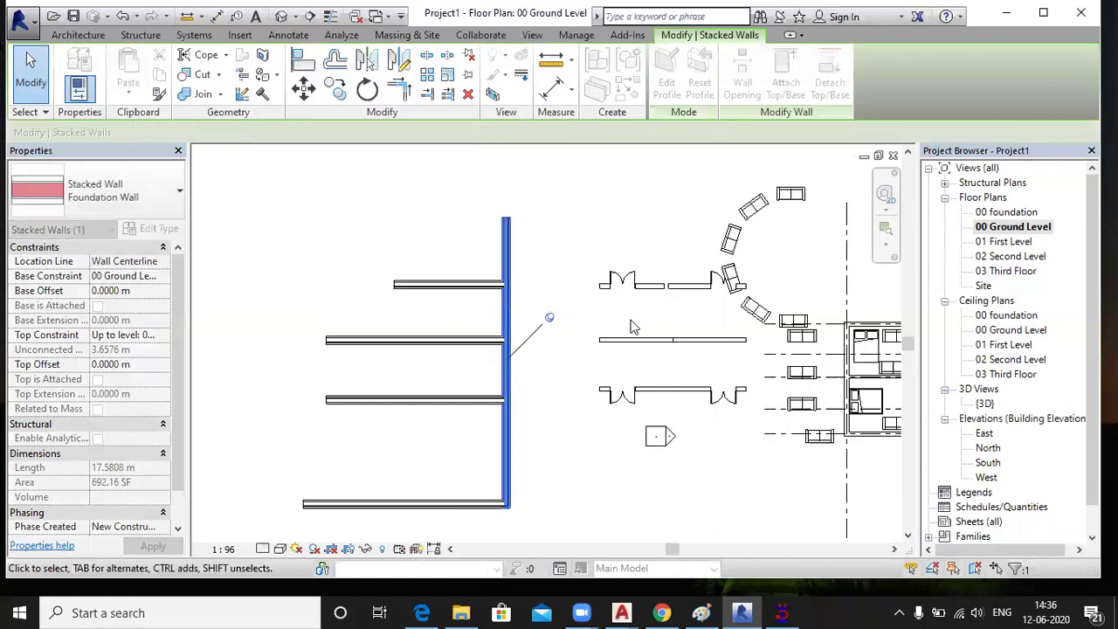
key(m)
key(v)
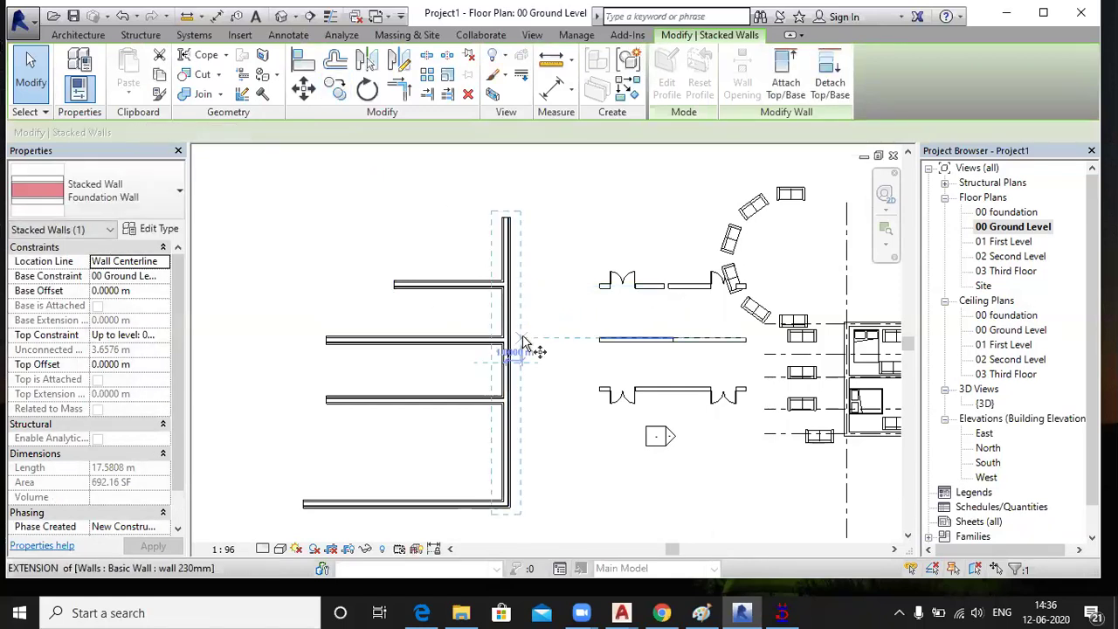
click(505, 339)
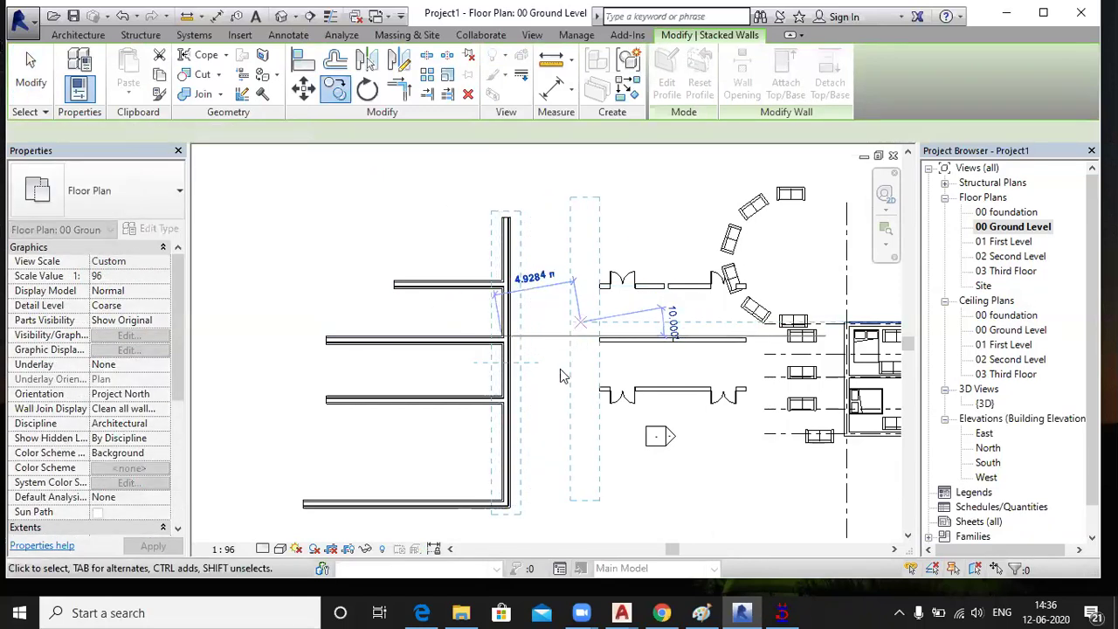
click(585, 325)
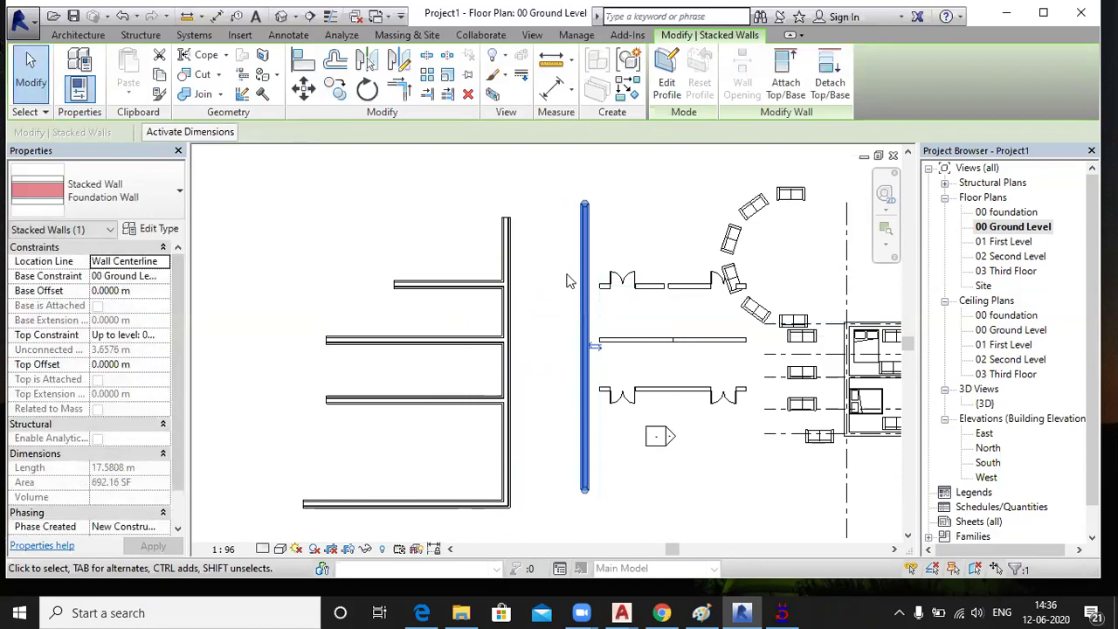
key(Delete)
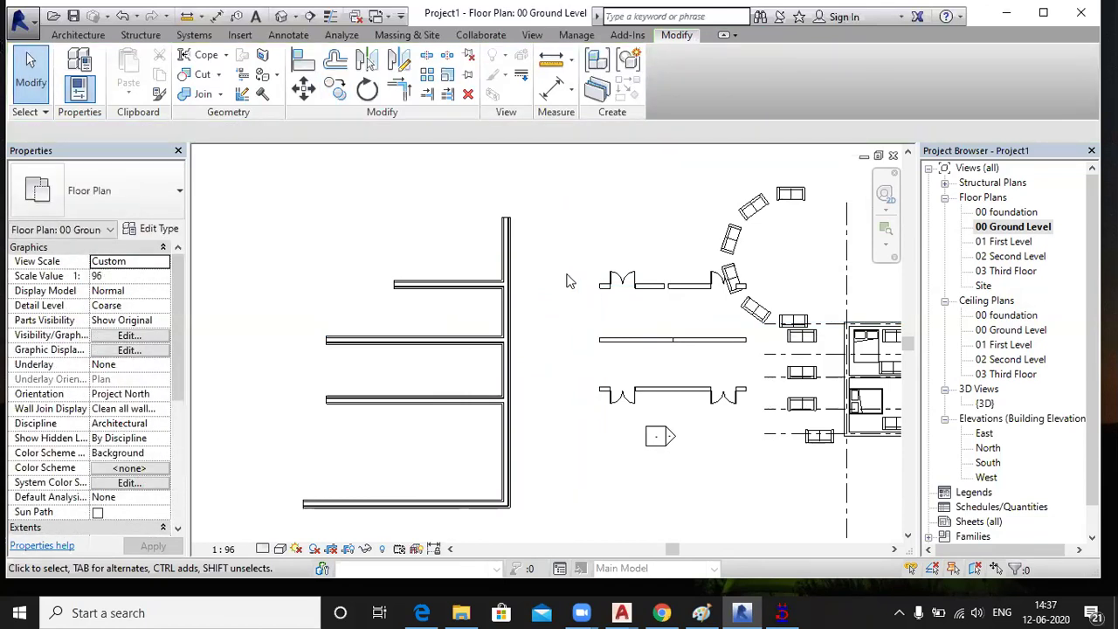
Try to move the pinned vertical Foundation Wall to the right from its lower end with the Move tool
click(304, 91)
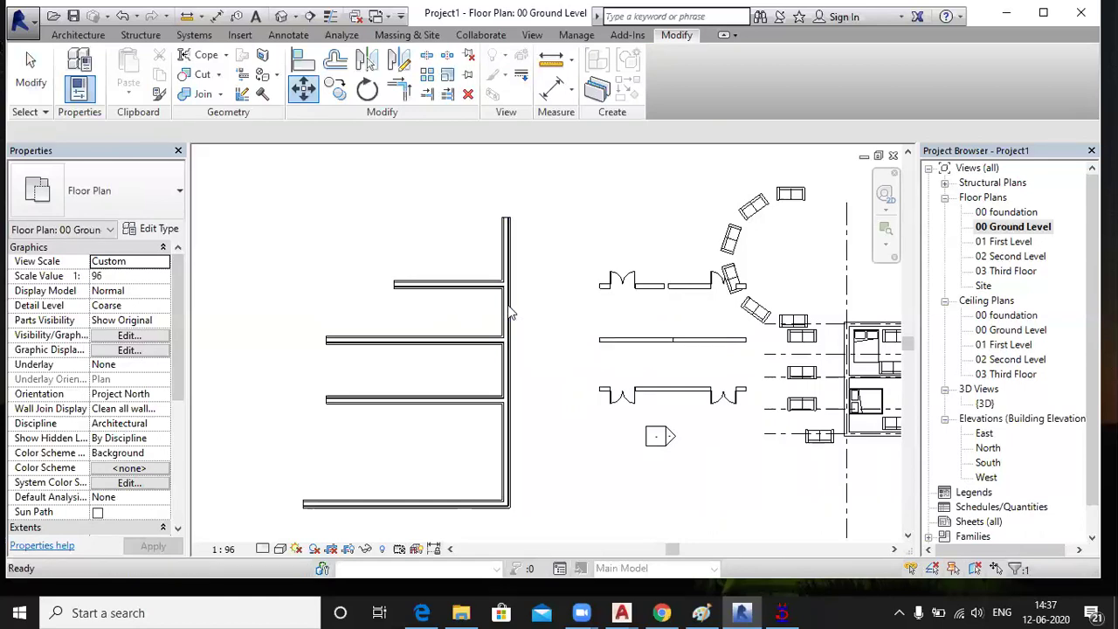
click(506, 316)
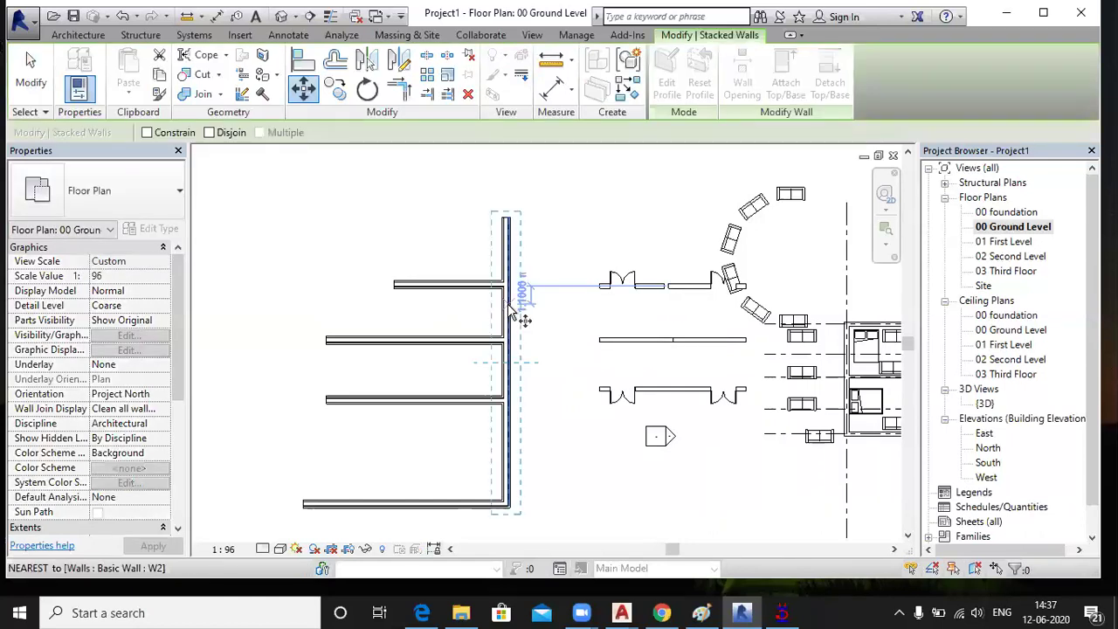
click(508, 506)
click(579, 491)
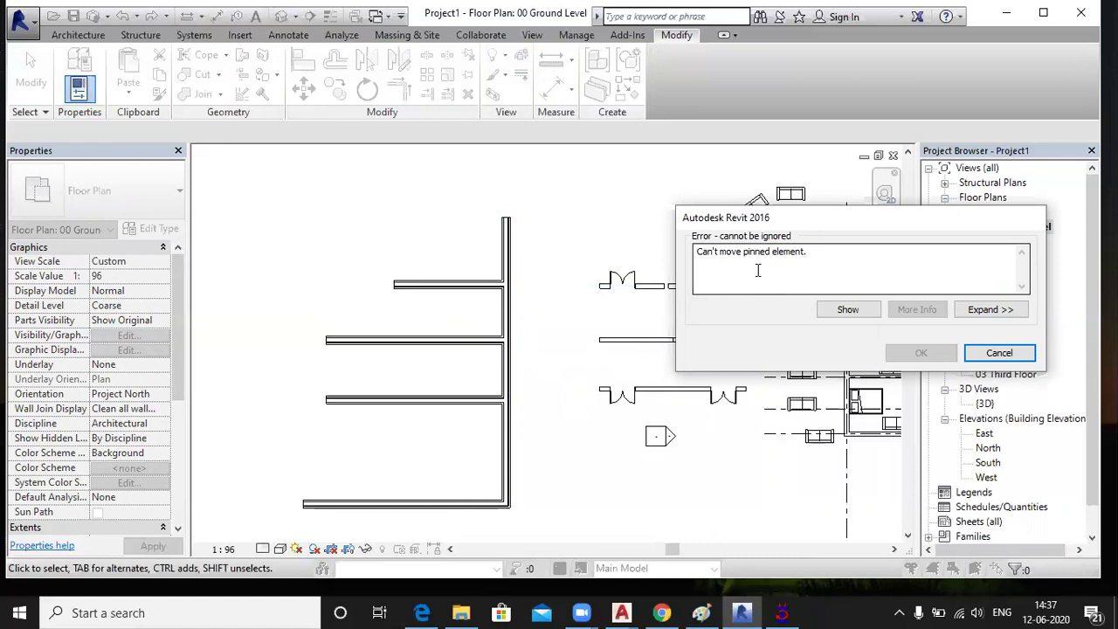
click(999, 352)
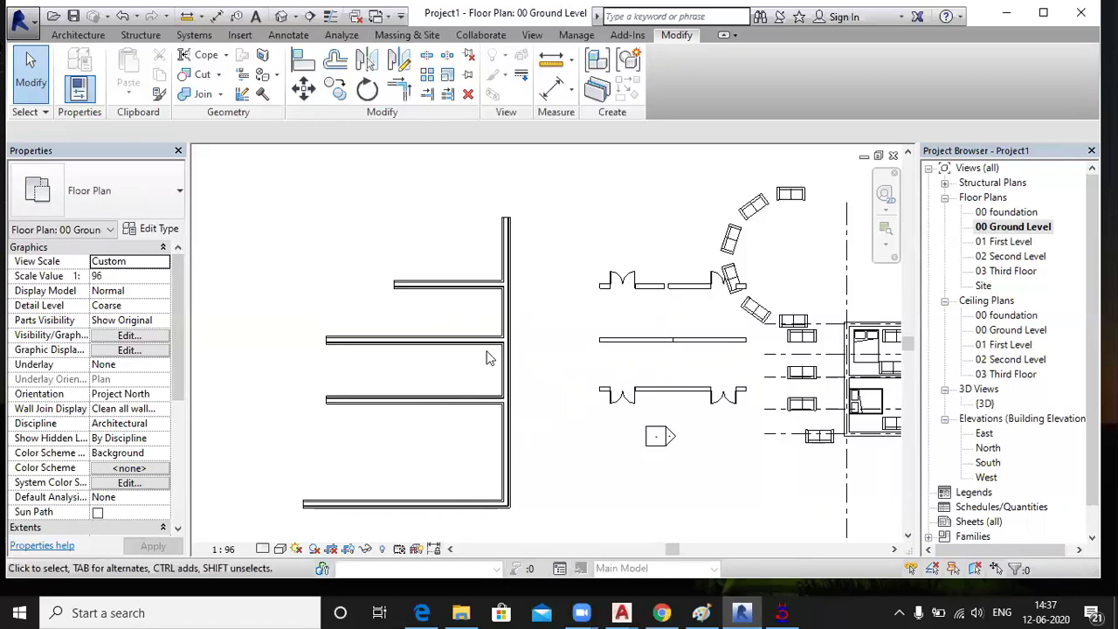
Unpin the vertical Foundation Wall, shift it a short distance left with its attached horizontal walls, and clear the selection
click(511, 243)
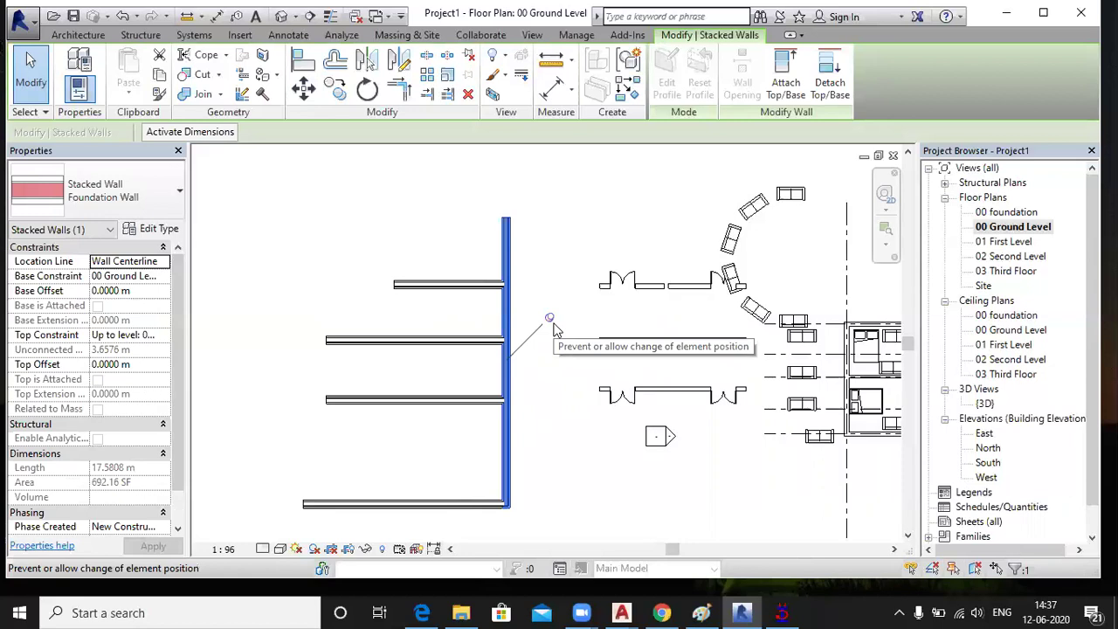
click(470, 58)
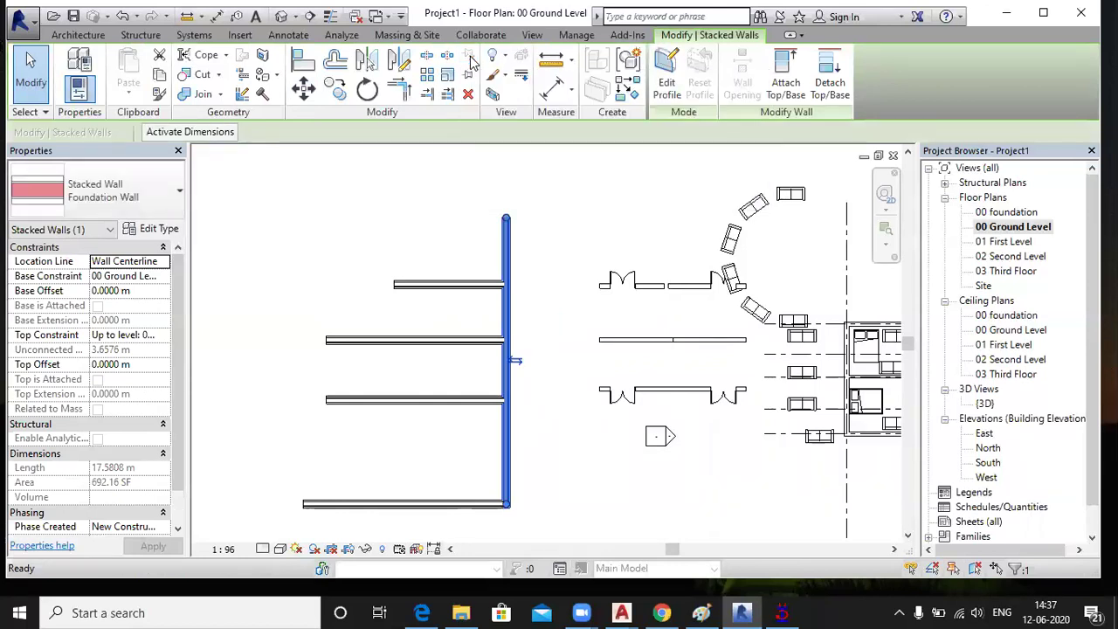
drag(505, 298, 469, 309)
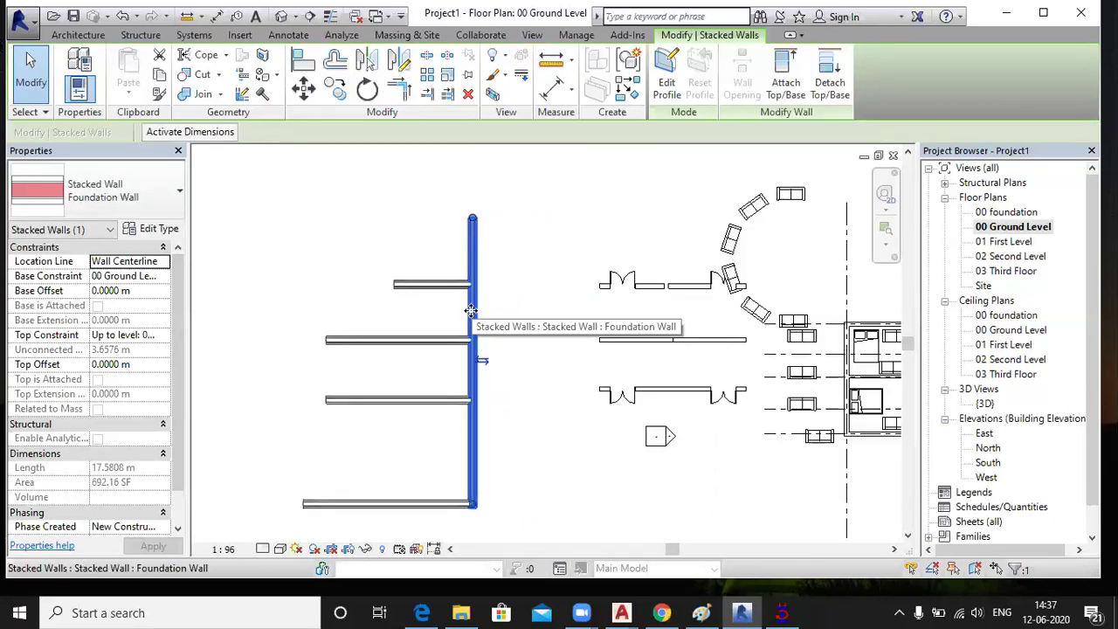
click(521, 252)
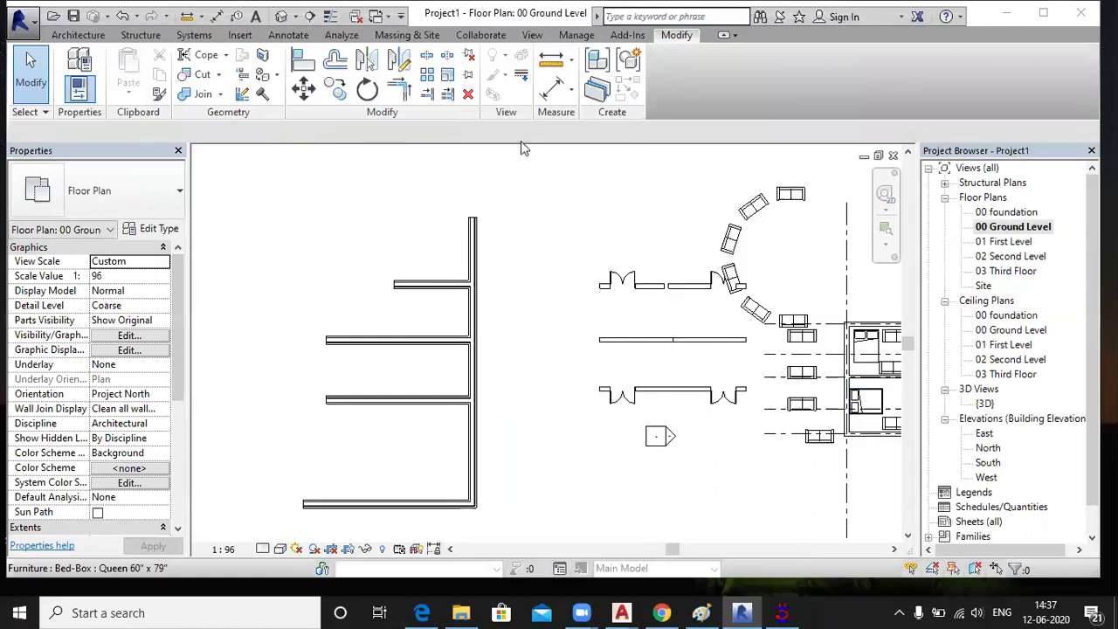
Delete the uppermost horizontal Foundation Wall with the Delete tool
click(468, 95)
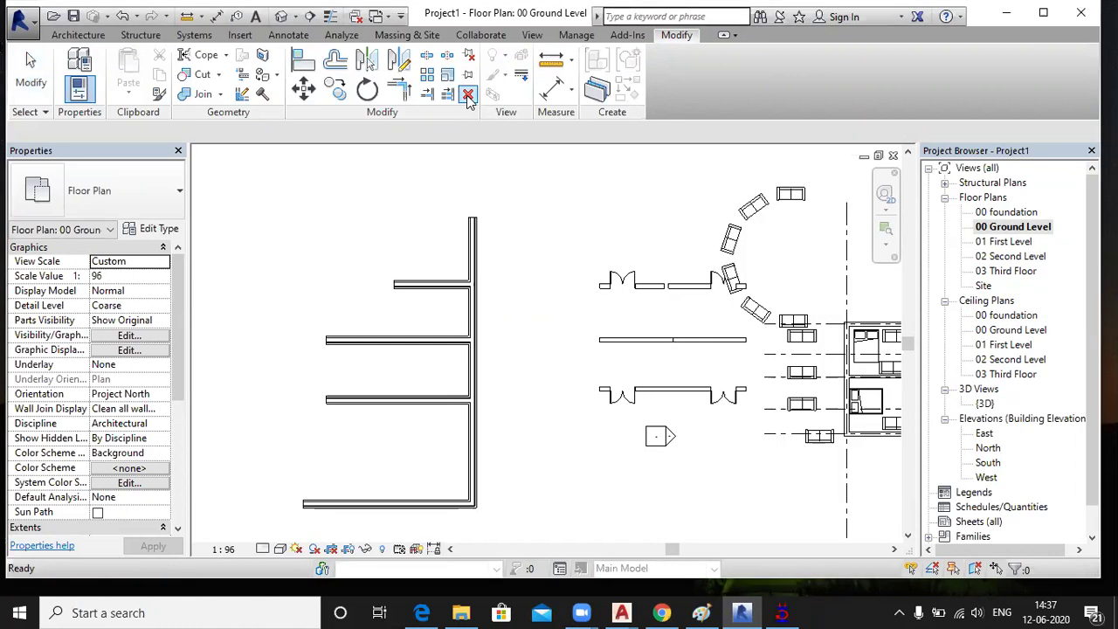
click(415, 289)
key(Escape)
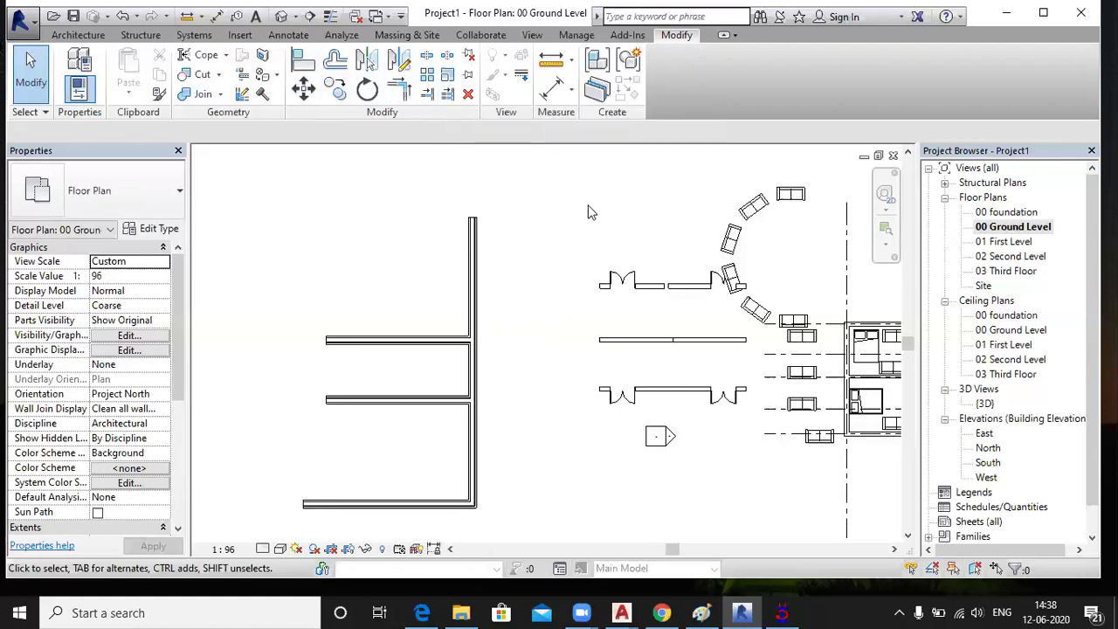
Switch to File Explorer and open the Revit Architecture PDF from the Downloads folder
click(461, 612)
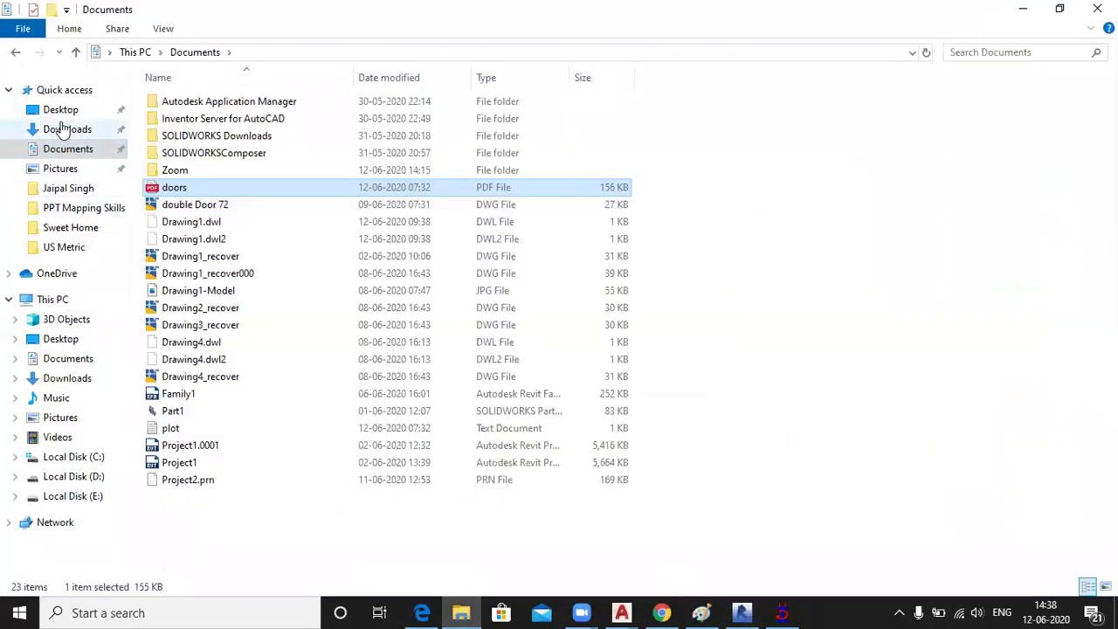
click(57, 128)
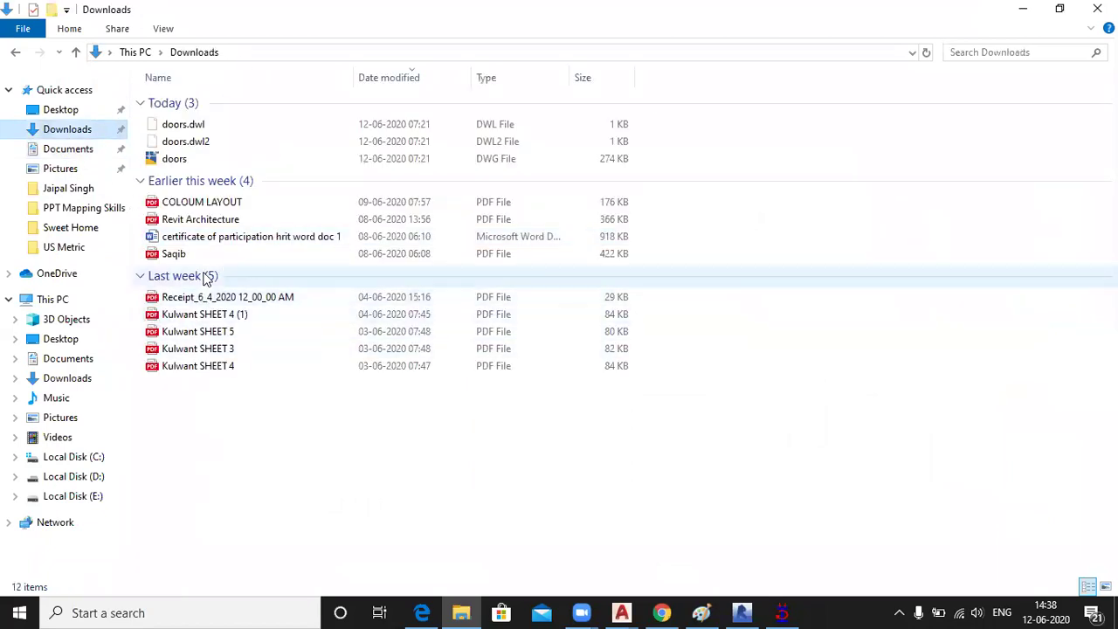
click(208, 224)
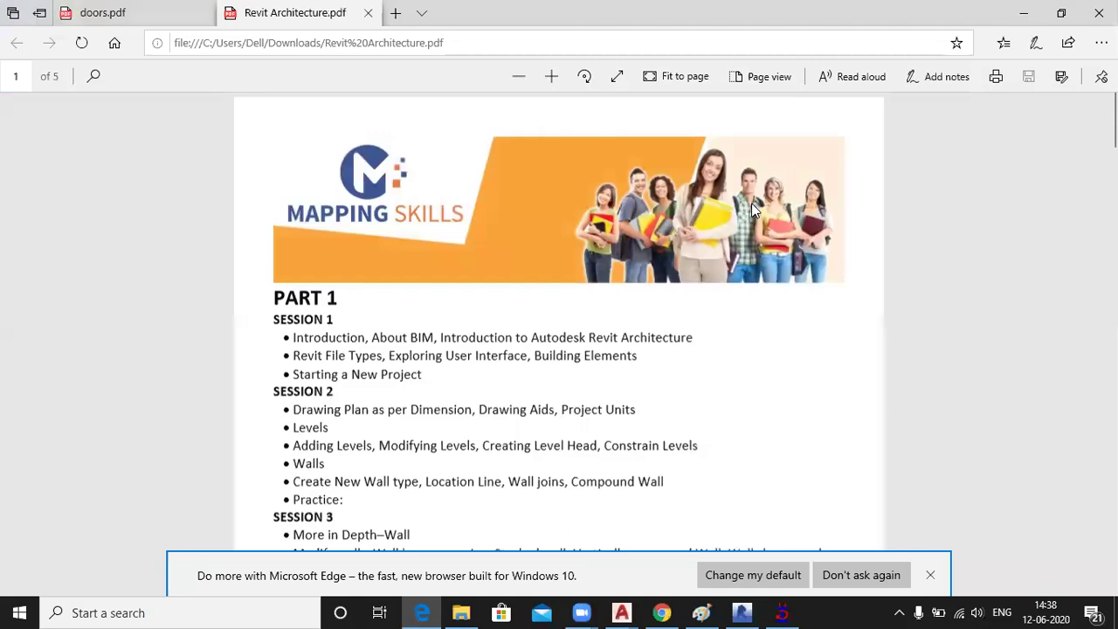
Review the Modify Tools topics under Session 4 & 5 of the course outline and return to Revit
scroll(444, 296, down, 4)
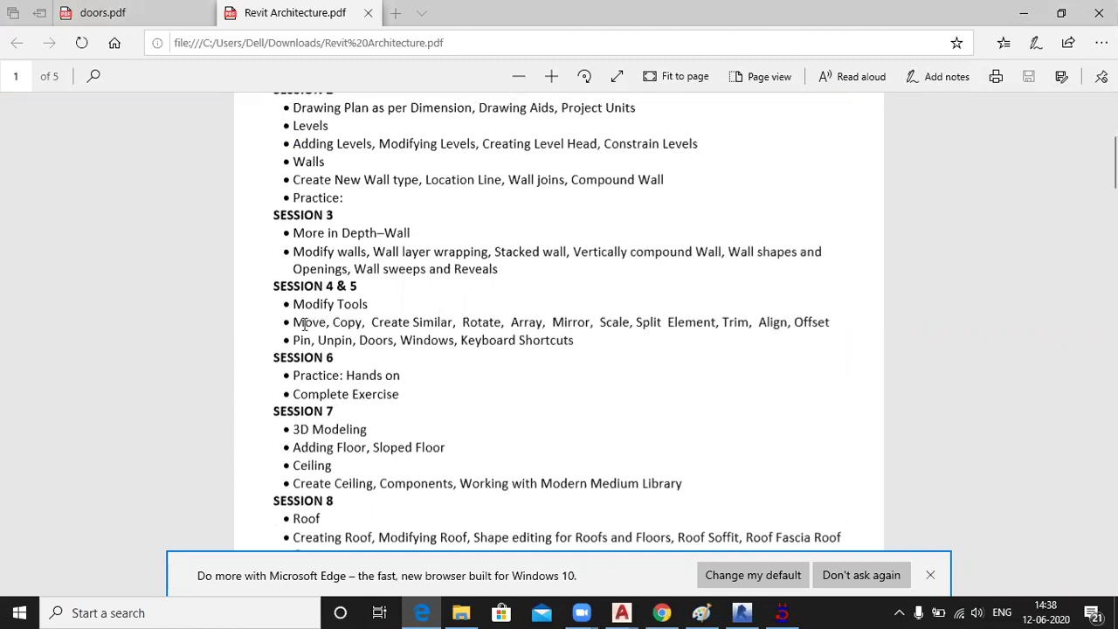
drag(296, 323, 843, 363)
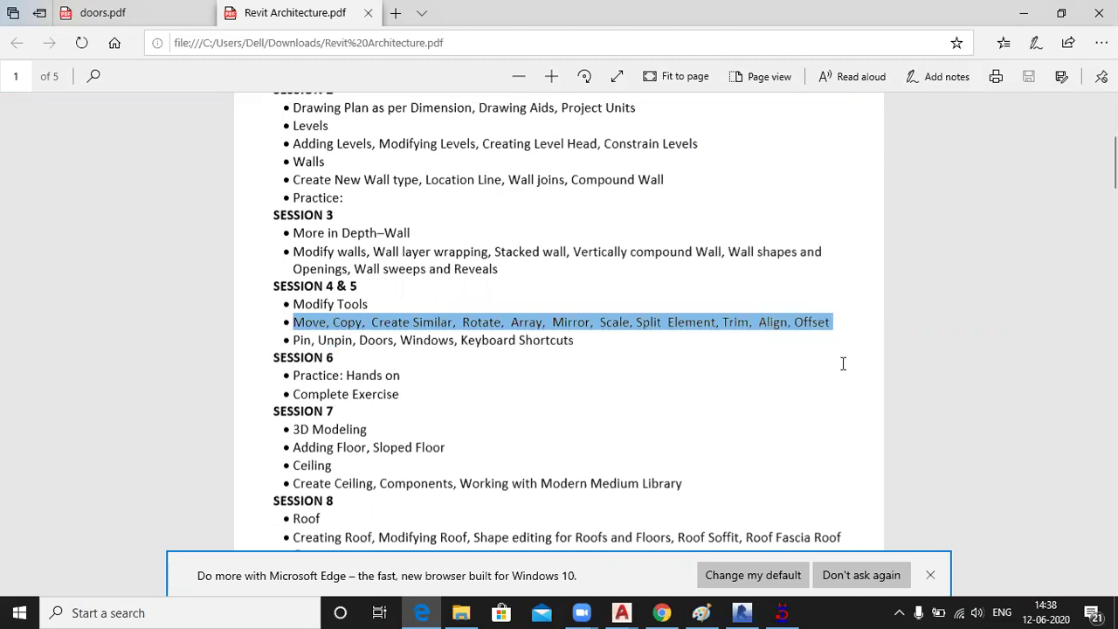
click(577, 339)
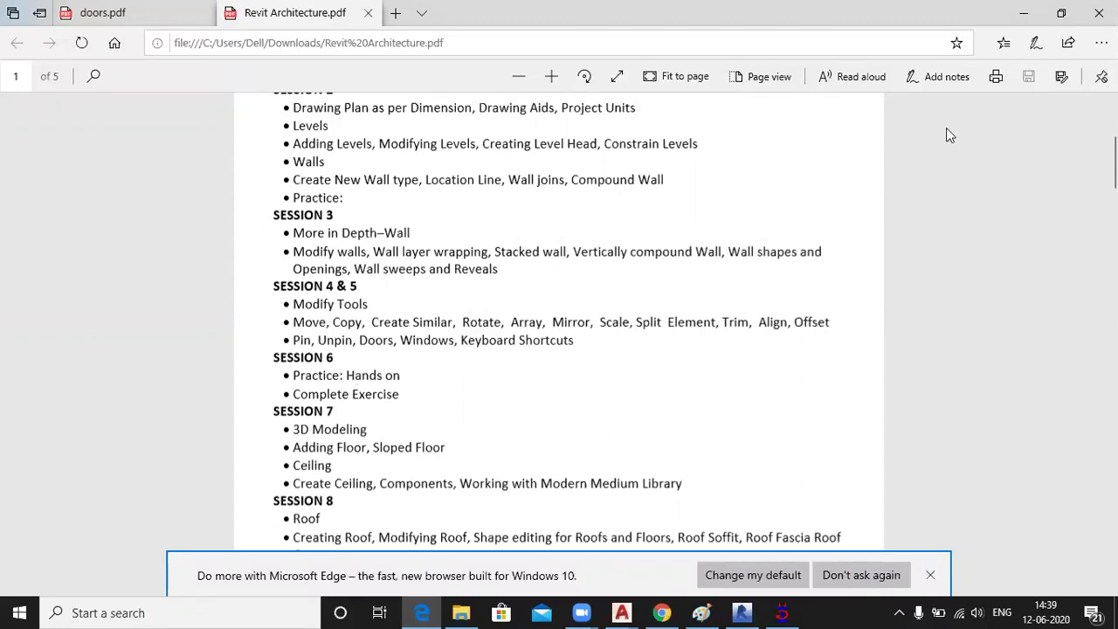
click(1025, 13)
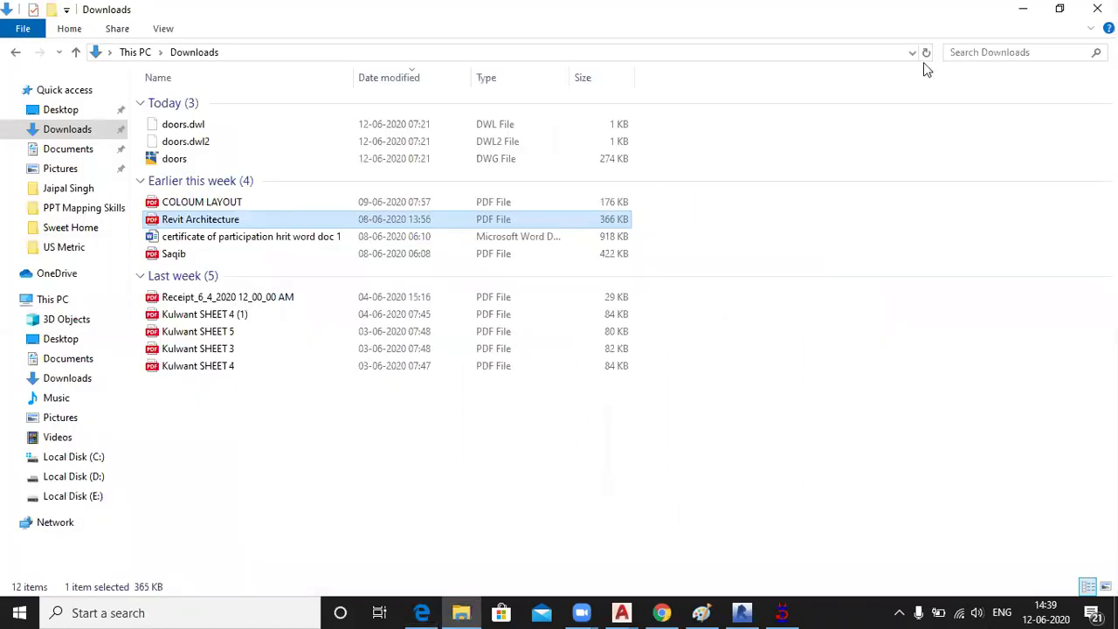
click(1029, 14)
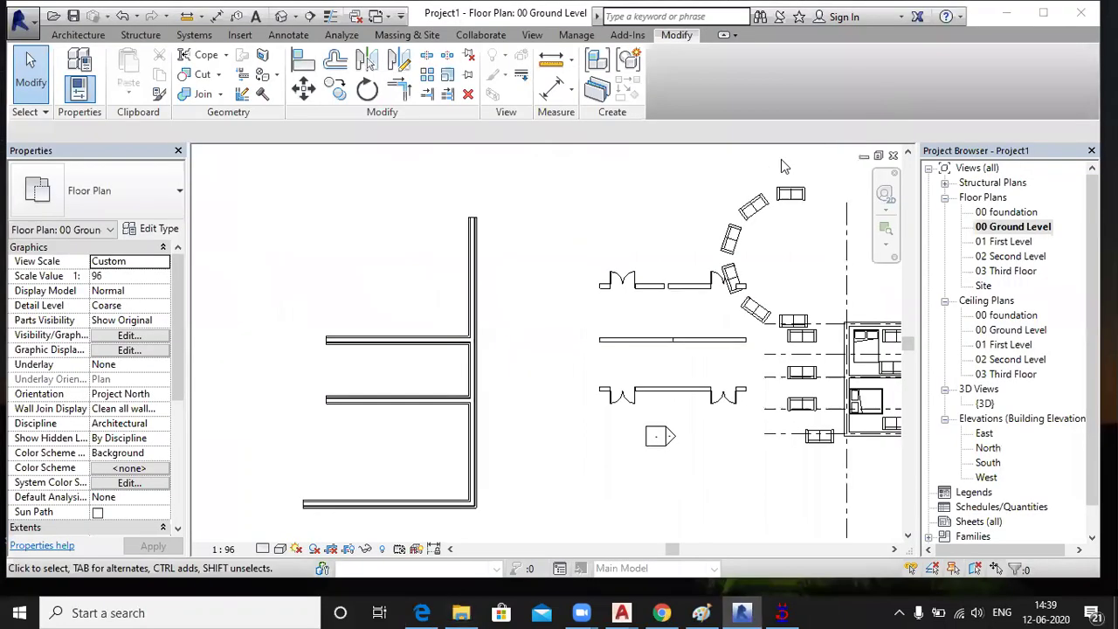
scroll(575, 283, down, 2)
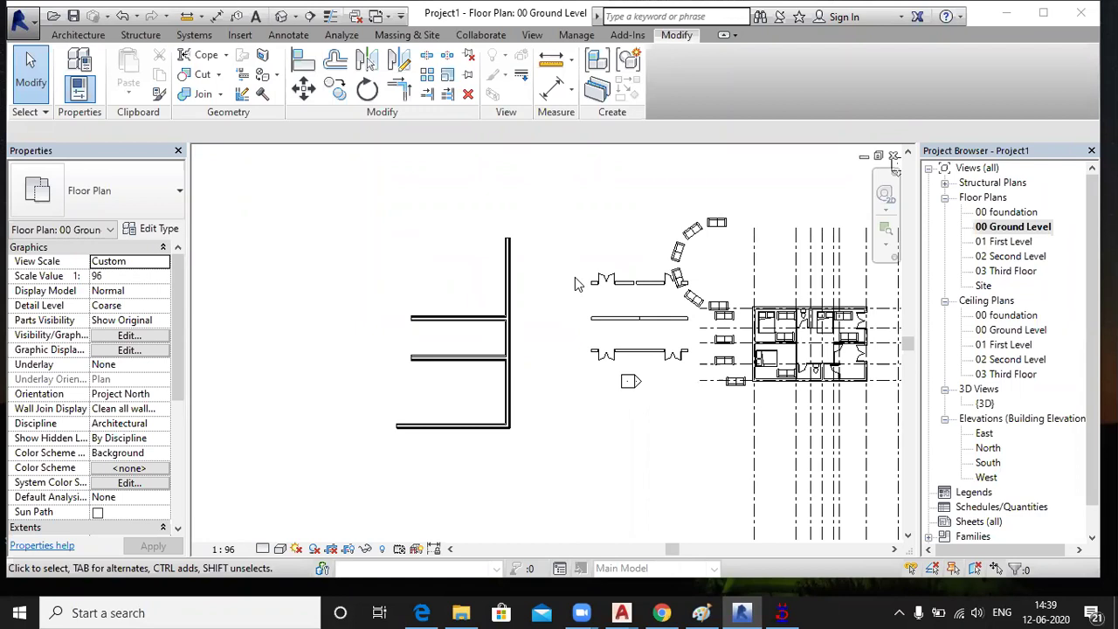
middle_drag(711, 405, 562, 412)
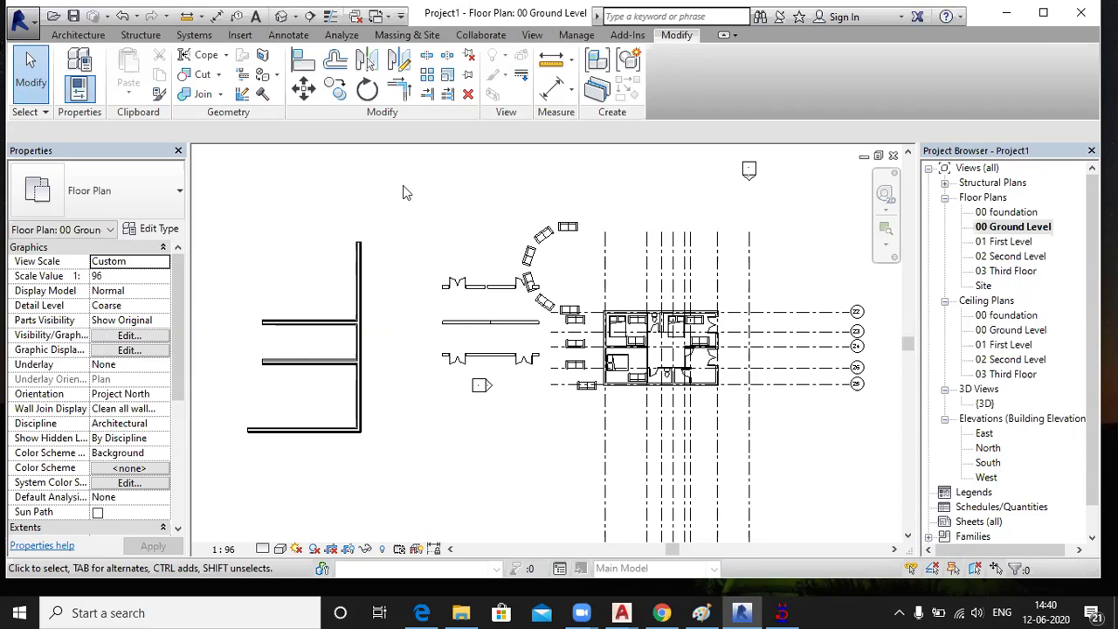
Switch back to the Revit Architecture PDF, examine the topics of the upcoming sessions, and return to Revit
click(424, 611)
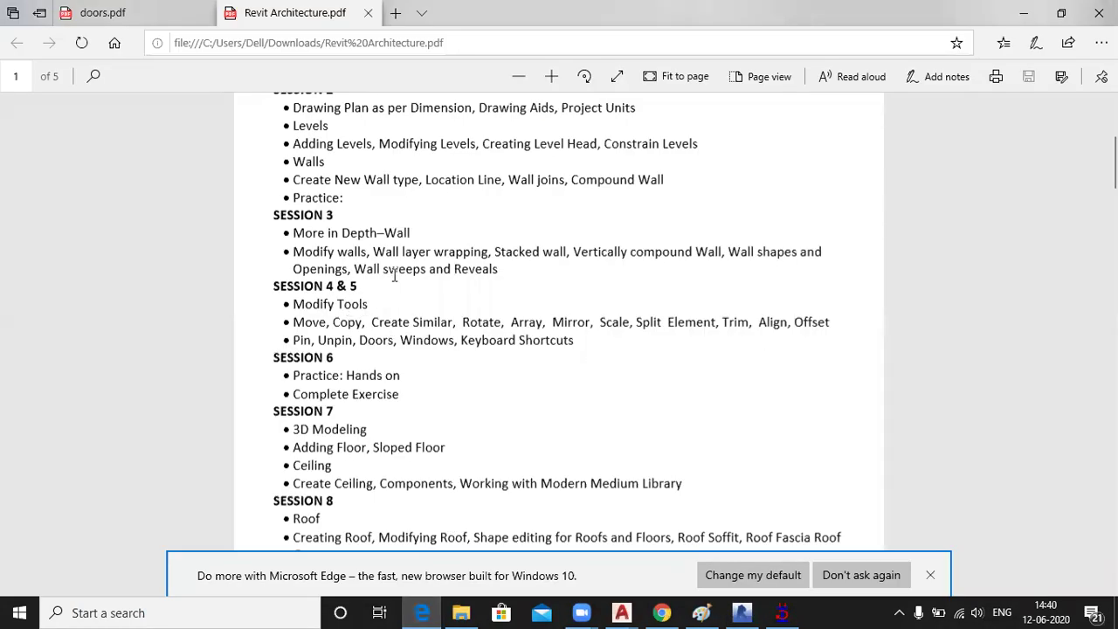
scroll(393, 278, down, 1)
scroll(398, 297, down, 3)
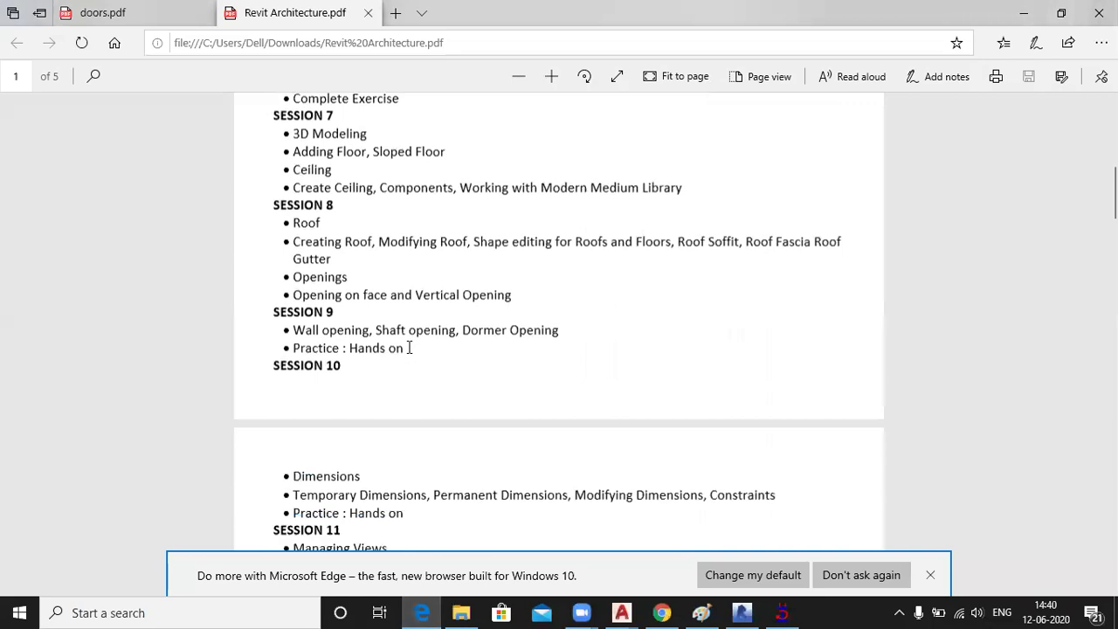
scroll(409, 347, down, 2)
scroll(412, 354, up, 3)
scroll(411, 355, up, 3)
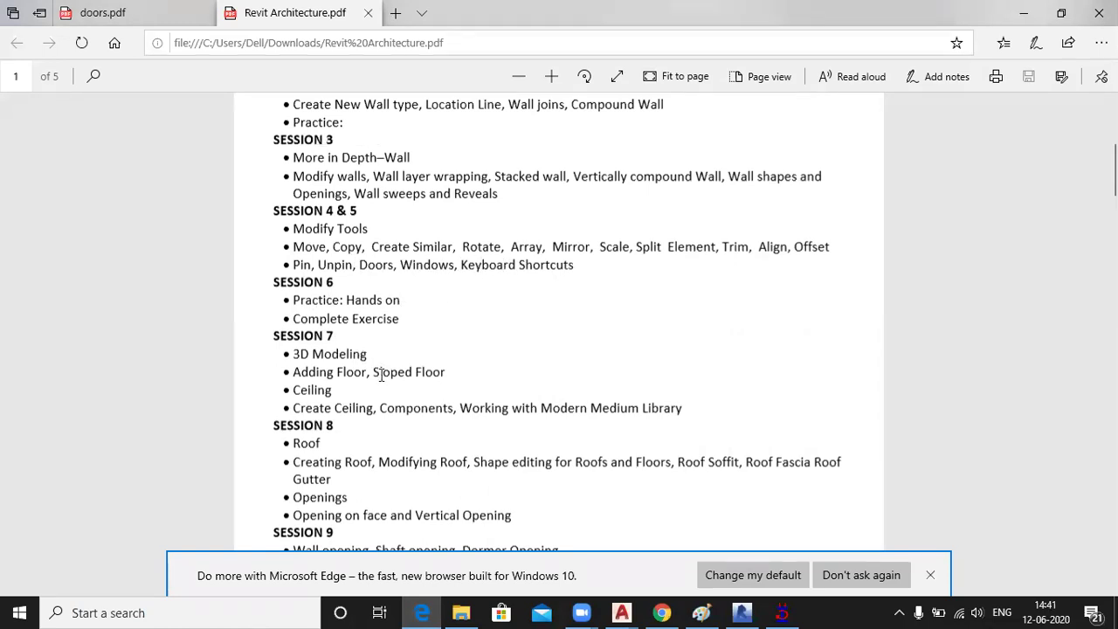
scroll(381, 374, down, 2)
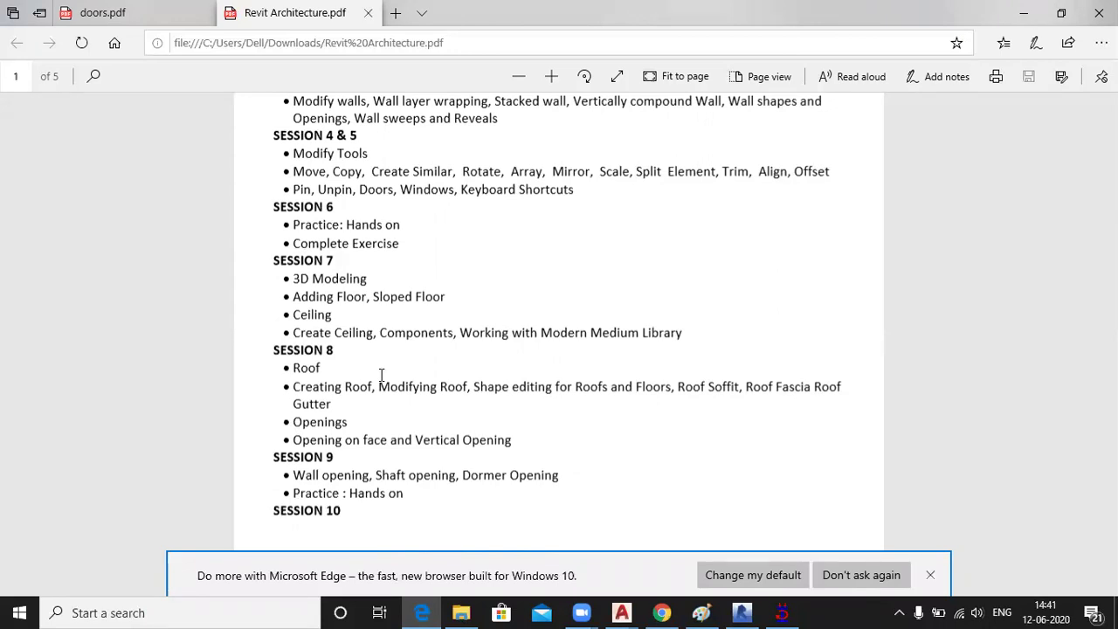
click(1028, 17)
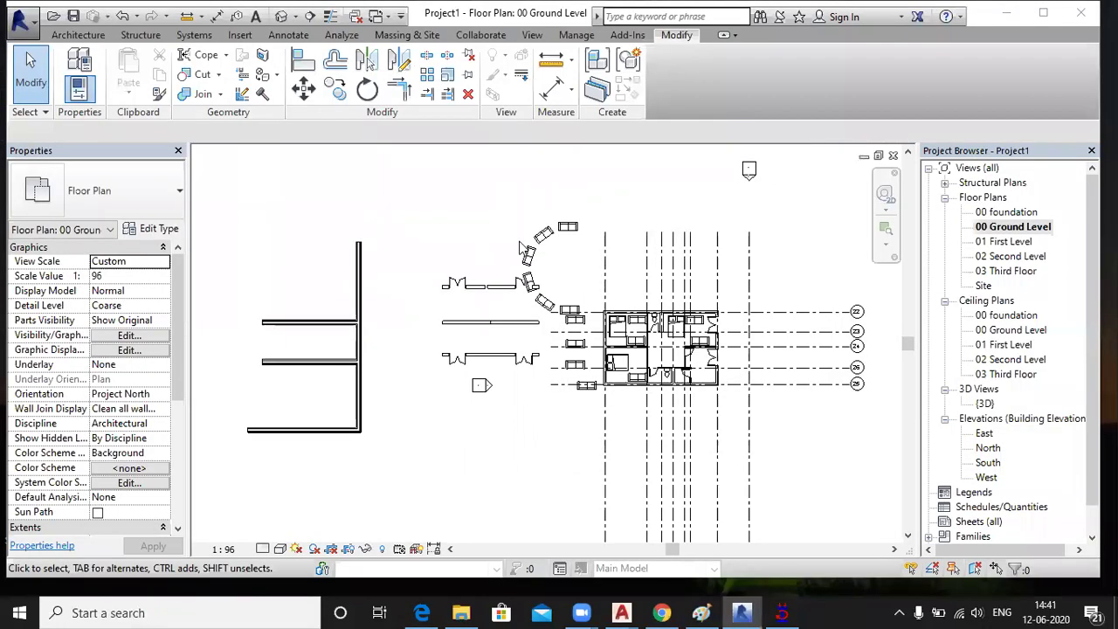